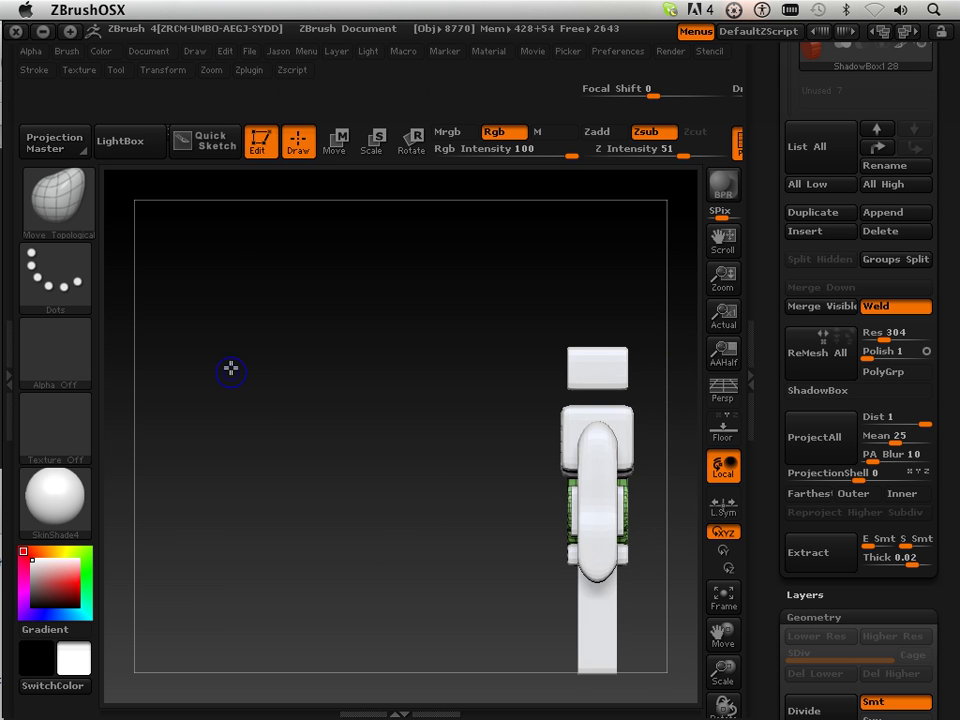
Make the long top bar, ShadowBox131, the active subtool and enlarge its end-on view
{"action": "left_click_drag", "start_coordinate": [447, 423], "coordinate": [491, 418]}
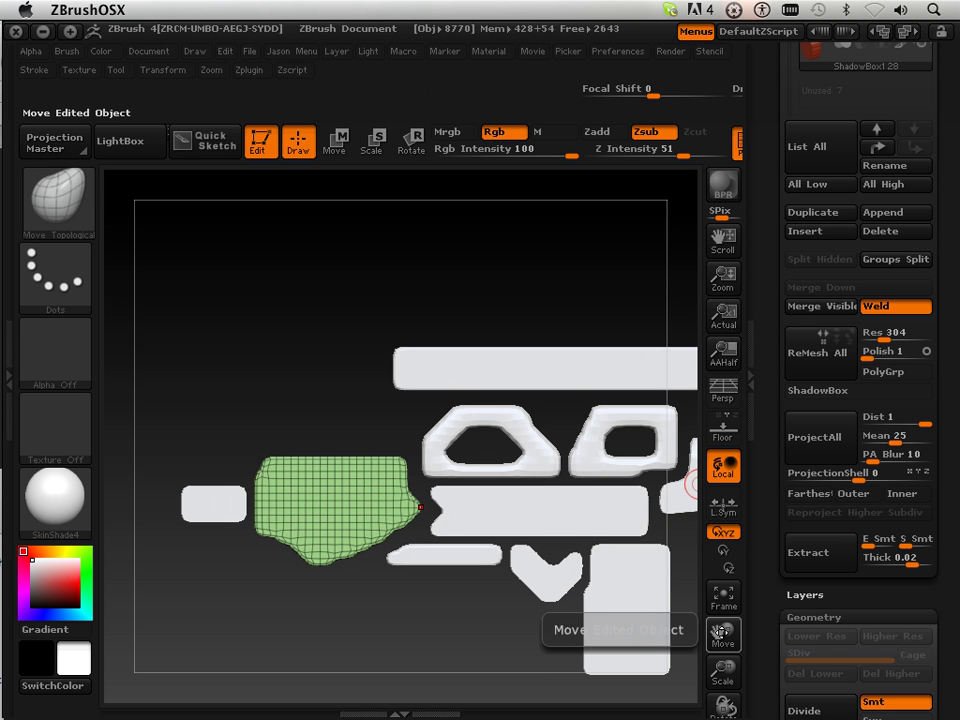
{"action": "mouse_move", "coordinate": [722, 632]}
{"action": "left_mouse_down"}
{"action": "mouse_move", "coordinate": [647, 570]}
{"action": "mouse_move", "coordinate": [620, 564]}
{"action": "mouse_move", "coordinate": [608, 602]}
{"action": "mouse_move", "coordinate": [559, 598]}
{"action": "left_mouse_up"}
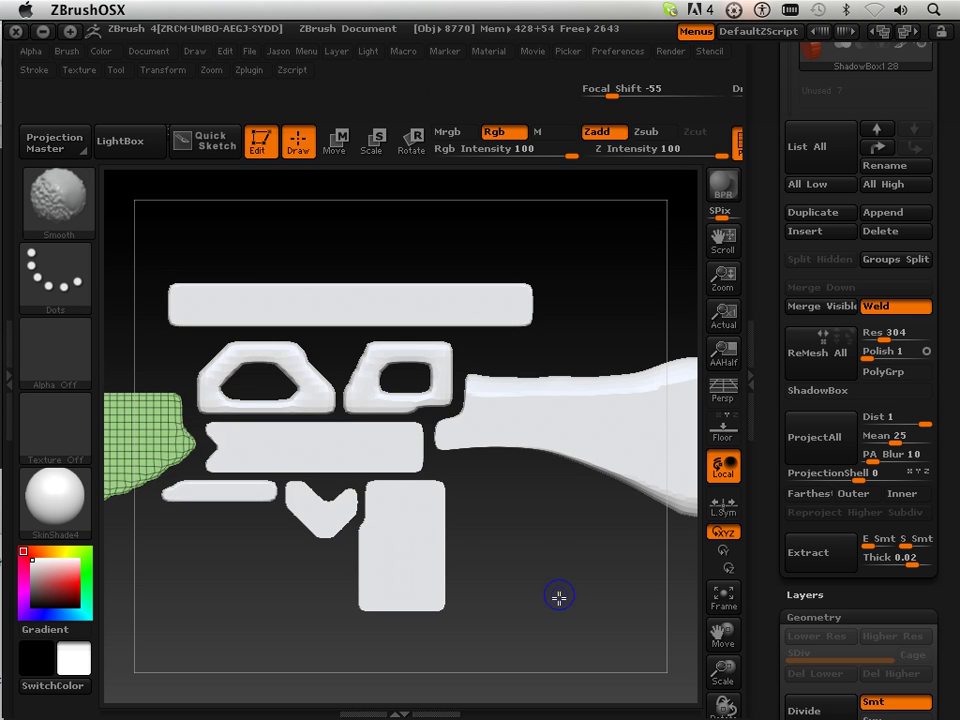
{"action": "left_click_drag", "start_coordinate": [141, 347], "coordinate": [229, 356]}
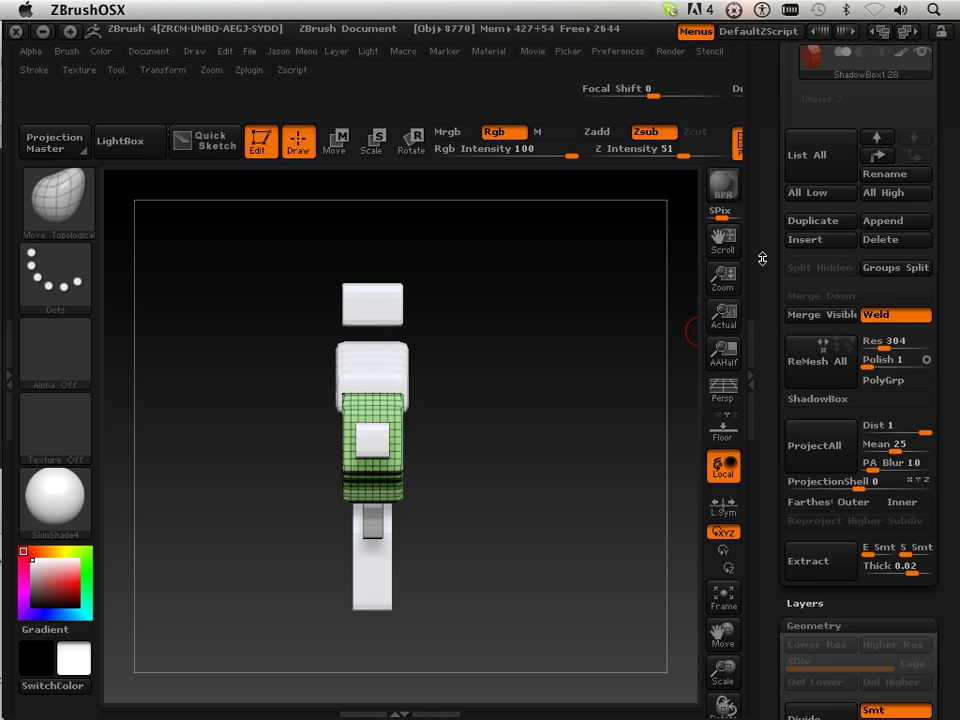
{"action": "scroll", "coordinate": [847, 364], "scroll_direction": "up", "scroll_amount": 10}
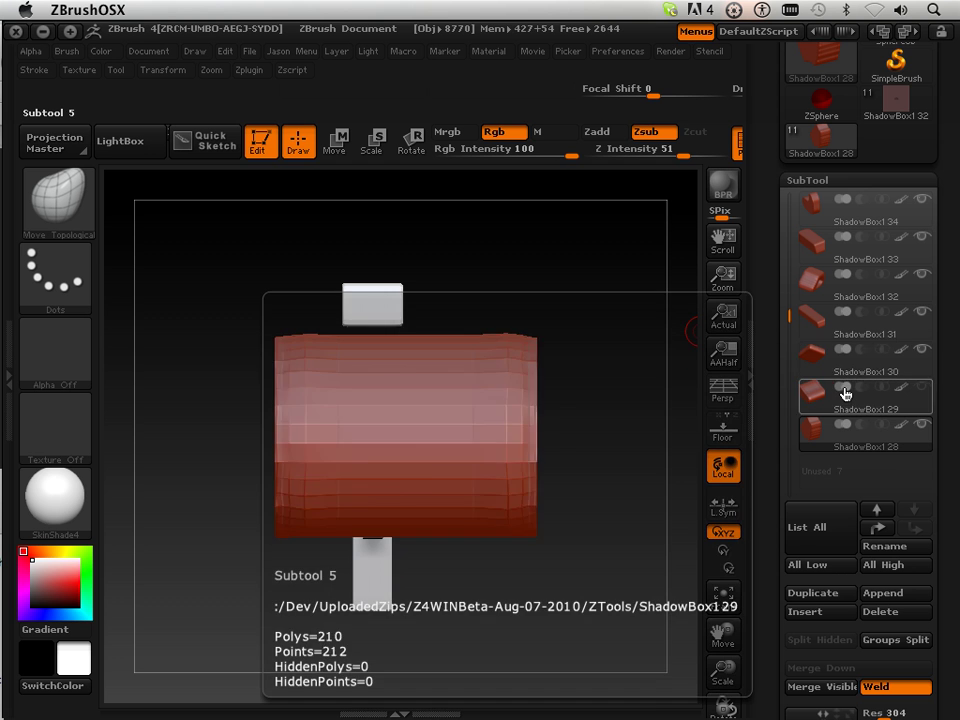
{"action": "left_click", "coordinate": [838, 369]}
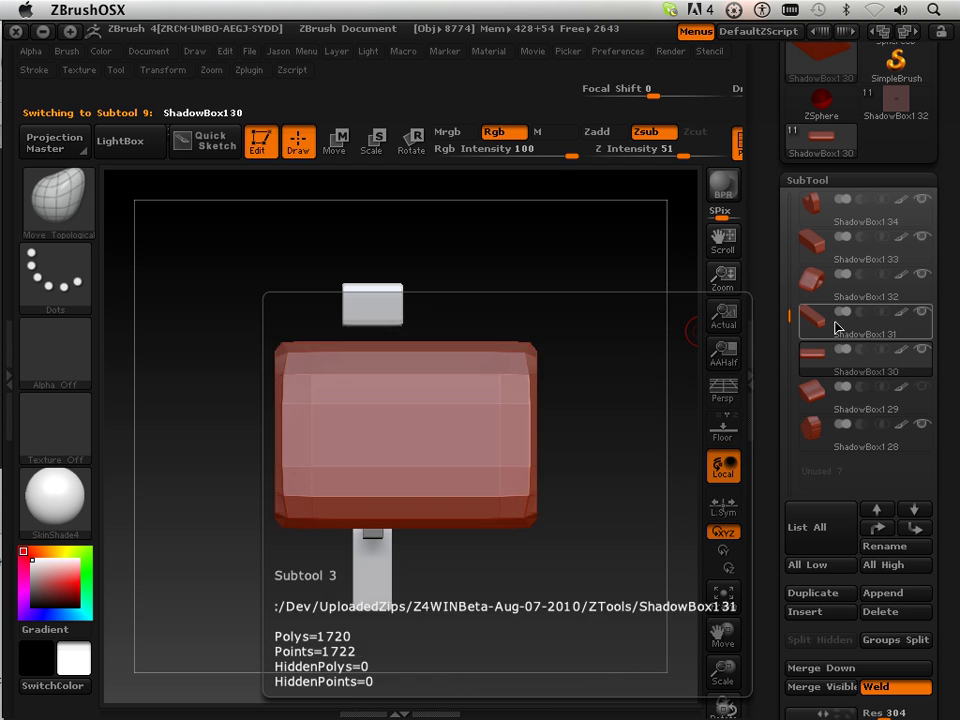
{"action": "left_click", "coordinate": [818, 320]}
{"action": "left_click_drag", "start_coordinate": [716, 671], "coordinate": [726, 706]}
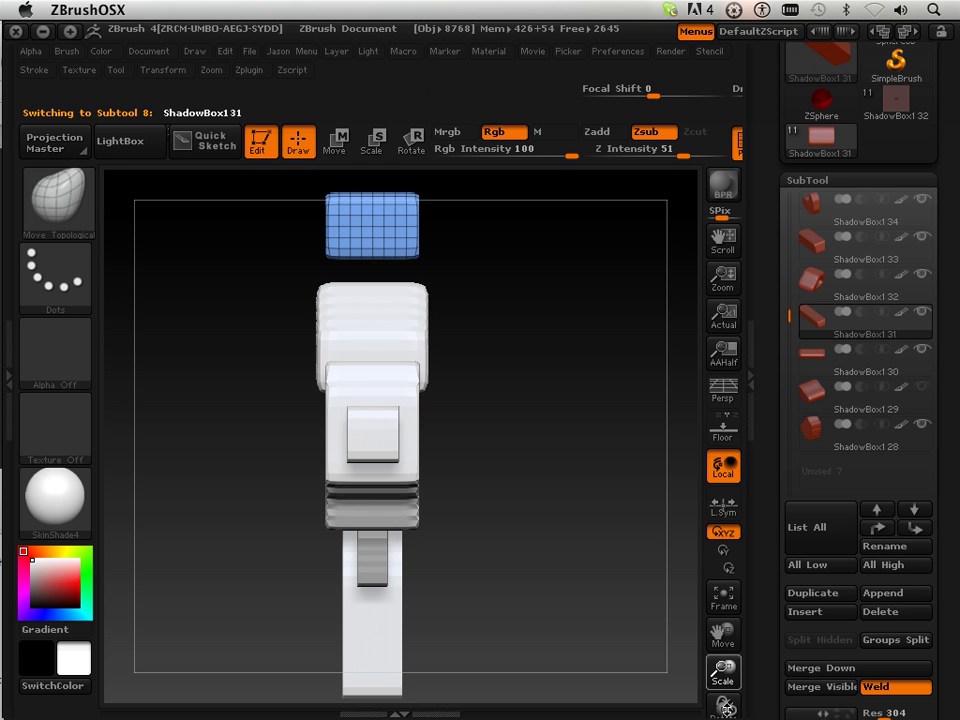
{"action": "left_click_drag", "start_coordinate": [719, 629], "coordinate": [725, 714]}
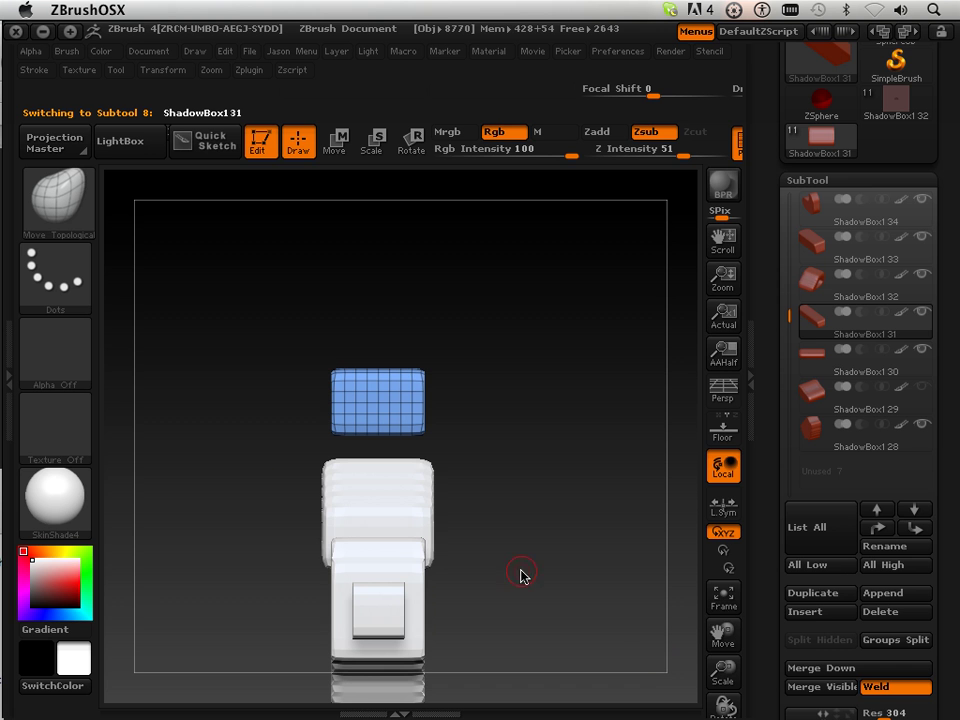
Choose ClipCircle as the active selection brush and check the symmetry settings
{"action": "left_click", "coordinate": [72, 206]}
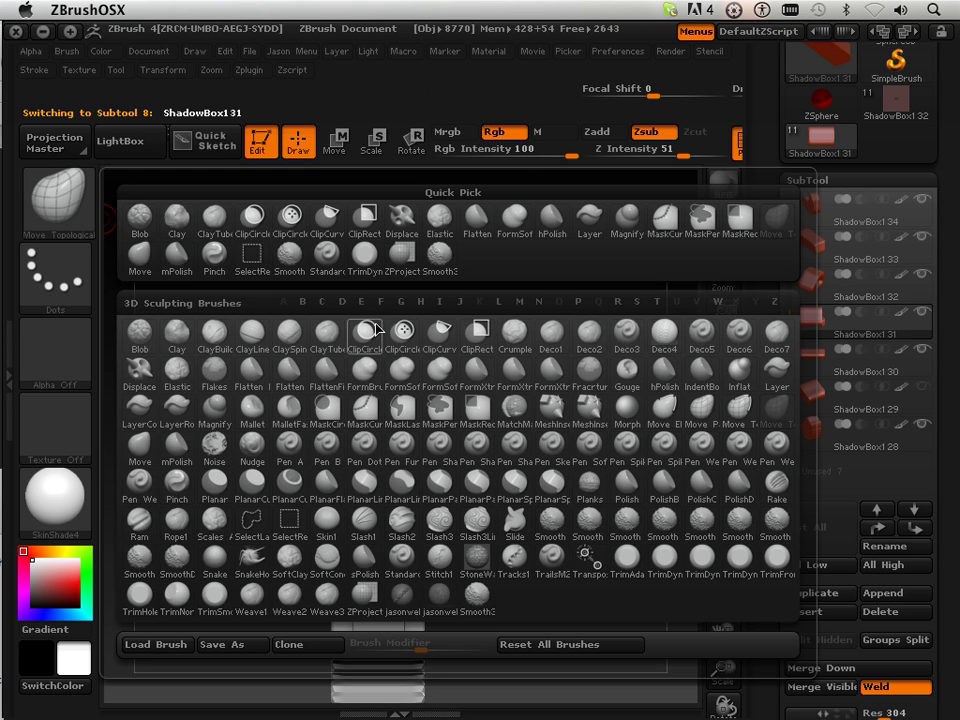
{"action": "left_click", "coordinate": [365, 349]}
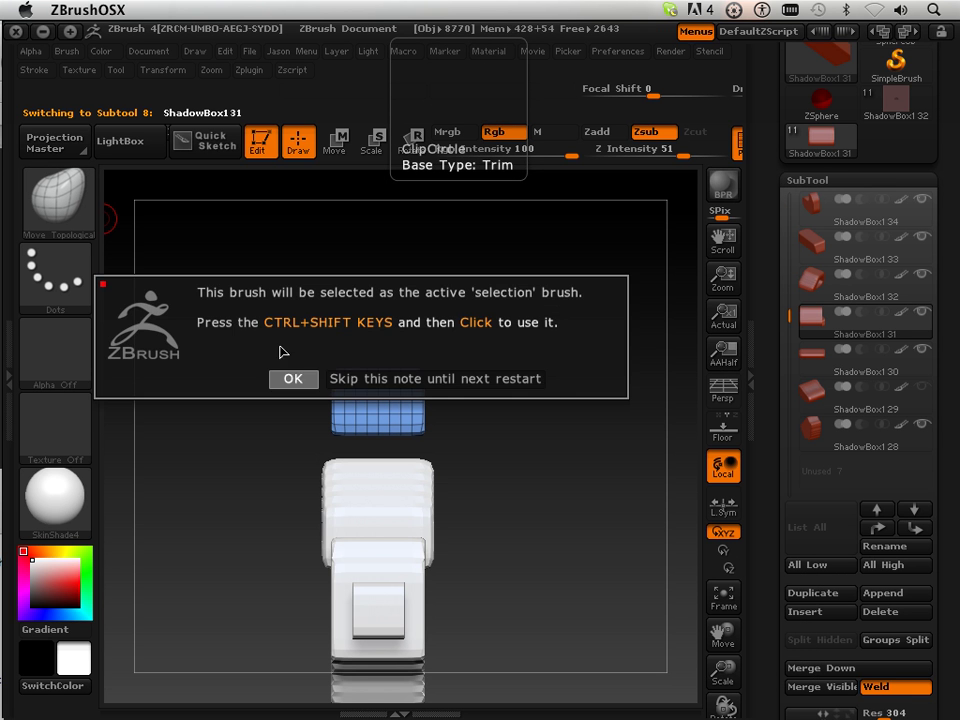
{"action": "left_click", "coordinate": [291, 378]}
{"action": "left_click", "coordinate": [155, 77]}
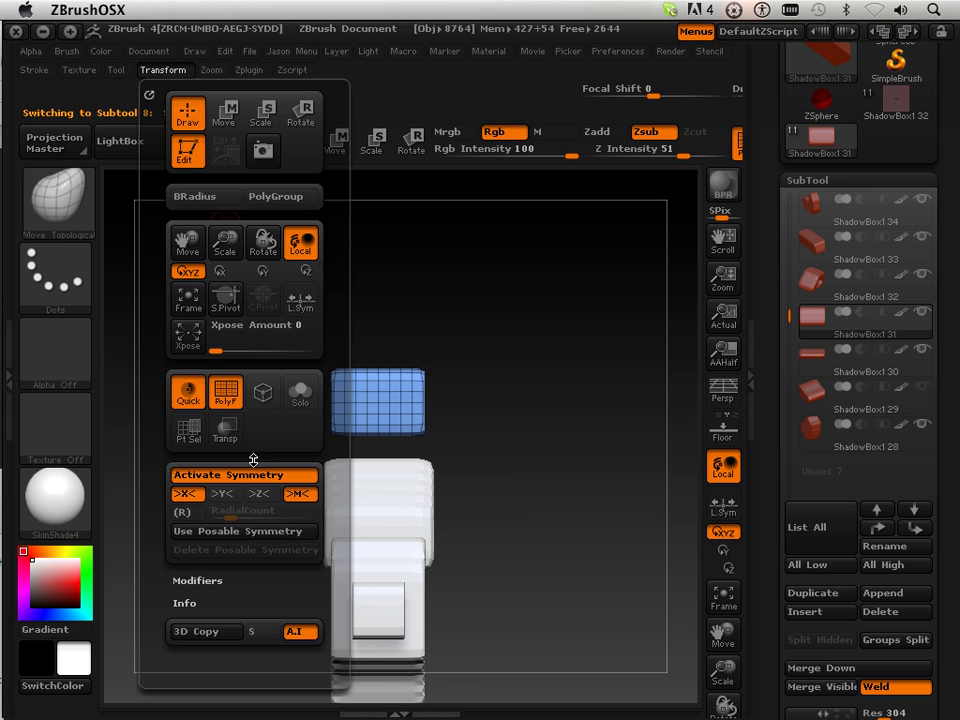
{"action": "key", "text": "ctrl+shift"}
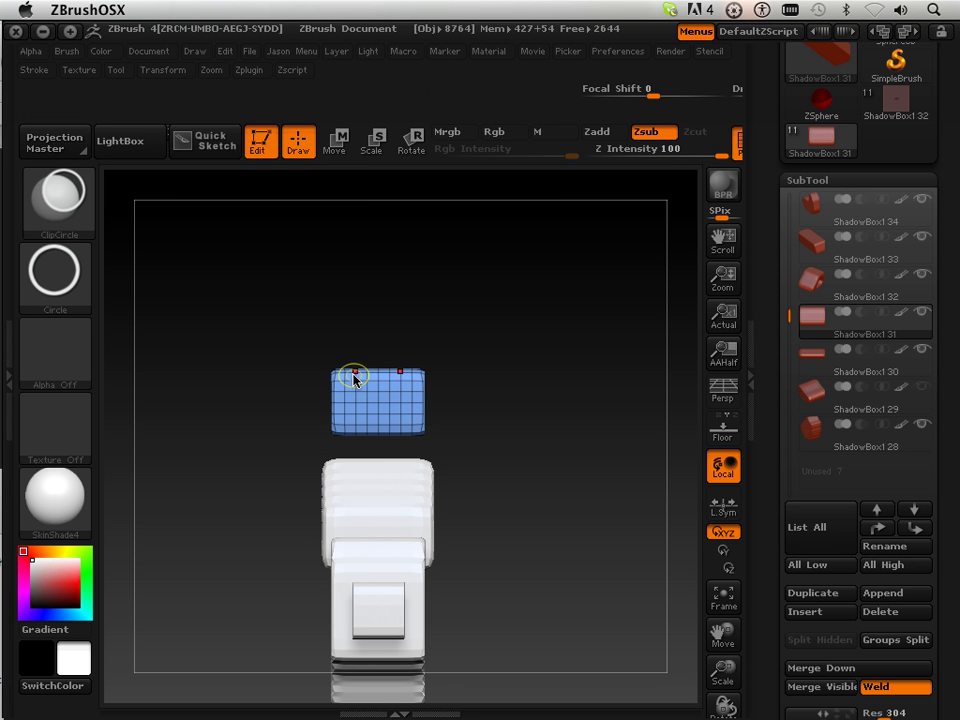
{"action": "mouse_move", "coordinate": [370, 396]}
{"action": "left_mouse_down", "text": "ctrl+shift"}
{"action": "mouse_move", "coordinate": [405, 431]}
{"action": "mouse_move", "coordinate": [469, 416]}
{"action": "mouse_move", "coordinate": [469, 436]}
{"action": "mouse_move", "coordinate": [392, 444]}
{"action": "mouse_move", "coordinate": [286, 409]}
{"action": "mouse_move", "coordinate": [480, 414]}
{"action": "mouse_move", "coordinate": [469, 403]}
{"action": "mouse_move", "coordinate": [426, 409]}
{"action": "mouse_move", "coordinate": [472, 414]}
{"action": "left_mouse_up", "text": "ctrl+shift"}
{"action": "key", "text": "ctrl+shift"}
{"action": "key", "text": "ctrl"}
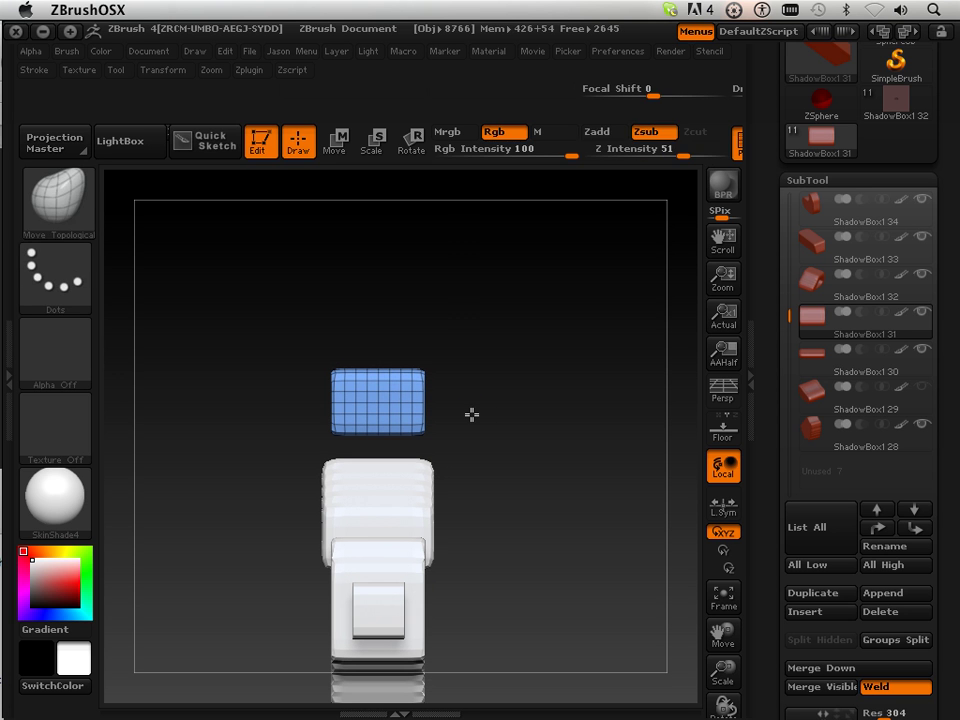
Clip the top bar's end profile with a centred ClipCircle to turn the bar into a round cylinder
{"action": "key", "text": "ctrl+shift"}
{"action": "left_click_drag", "start_coordinate": [373, 385], "coordinate": [405, 433], "text": "ctrl+shift"}
{"action": "mouse_move", "coordinate": [510, 437]}
{"action": "left_mouse_down"}
{"action": "mouse_move", "coordinate": [403, 441]}
{"action": "mouse_move", "coordinate": [508, 441]}
{"action": "mouse_move", "coordinate": [399, 456]}
{"action": "mouse_move", "coordinate": [471, 462]}
{"action": "mouse_move", "coordinate": [471, 444]}
{"action": "mouse_move", "coordinate": [484, 546]}
{"action": "mouse_move", "coordinate": [507, 497]}
{"action": "left_mouse_up"}
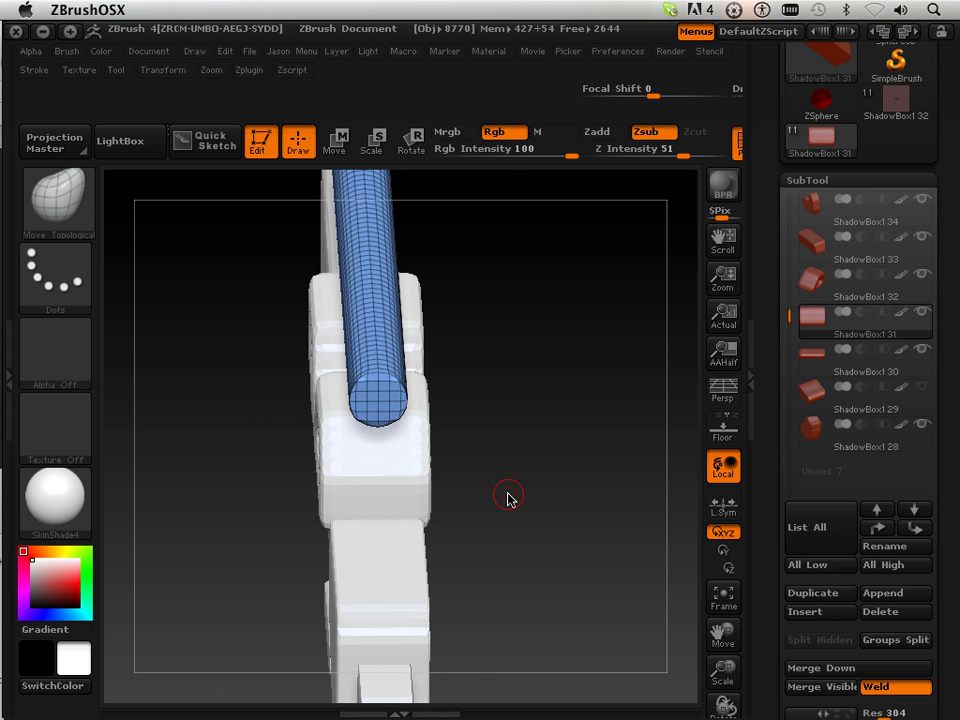
Examine the clipped cylinder from the side and look through the ShadowBox129, ShadowBox134 and ShadowBox137 parts
{"action": "left_click_drag", "start_coordinate": [761, 288], "coordinate": [762, 374]}
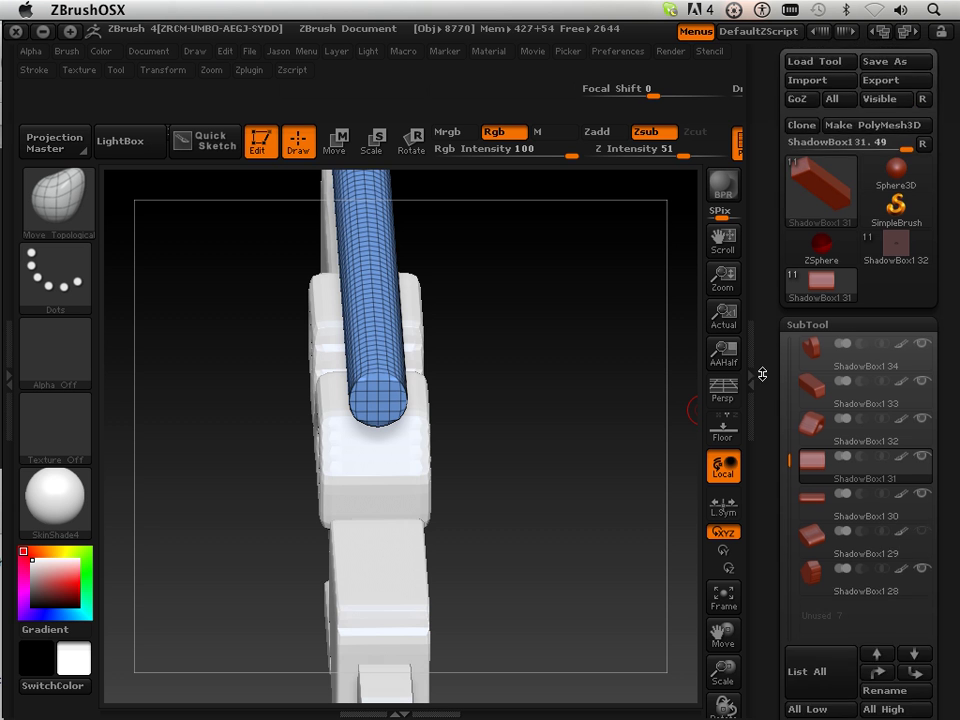
{"action": "scroll", "coordinate": [761, 328], "scroll_direction": "down", "scroll_amount": 3}
{"action": "left_click_drag", "start_coordinate": [685, 427], "coordinate": [503, 520]}
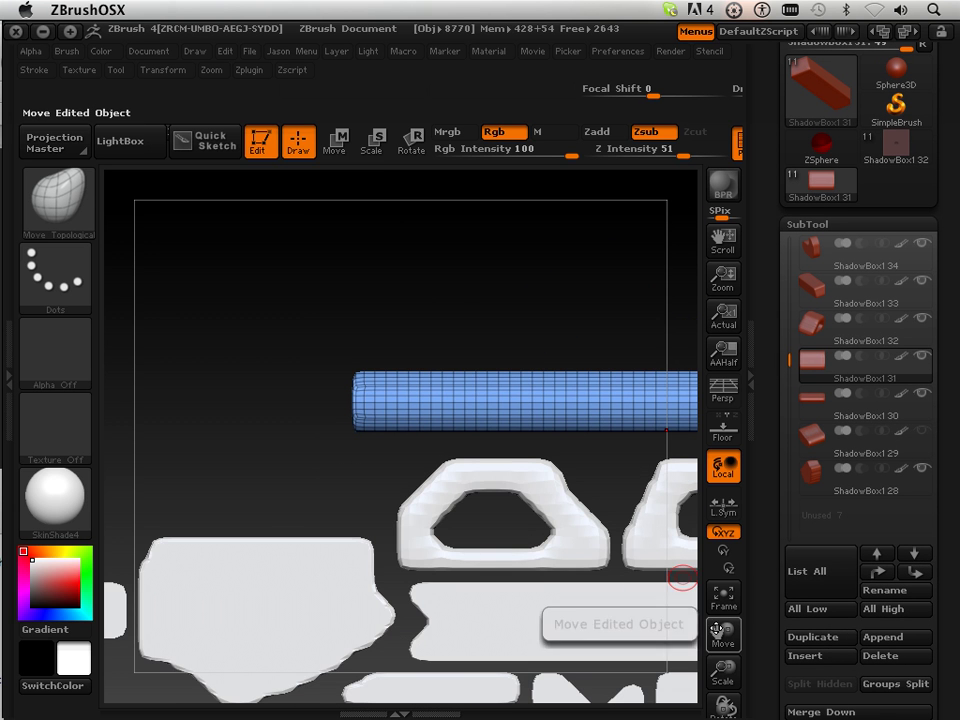
{"action": "left_click_drag", "start_coordinate": [722, 633], "coordinate": [692, 562]}
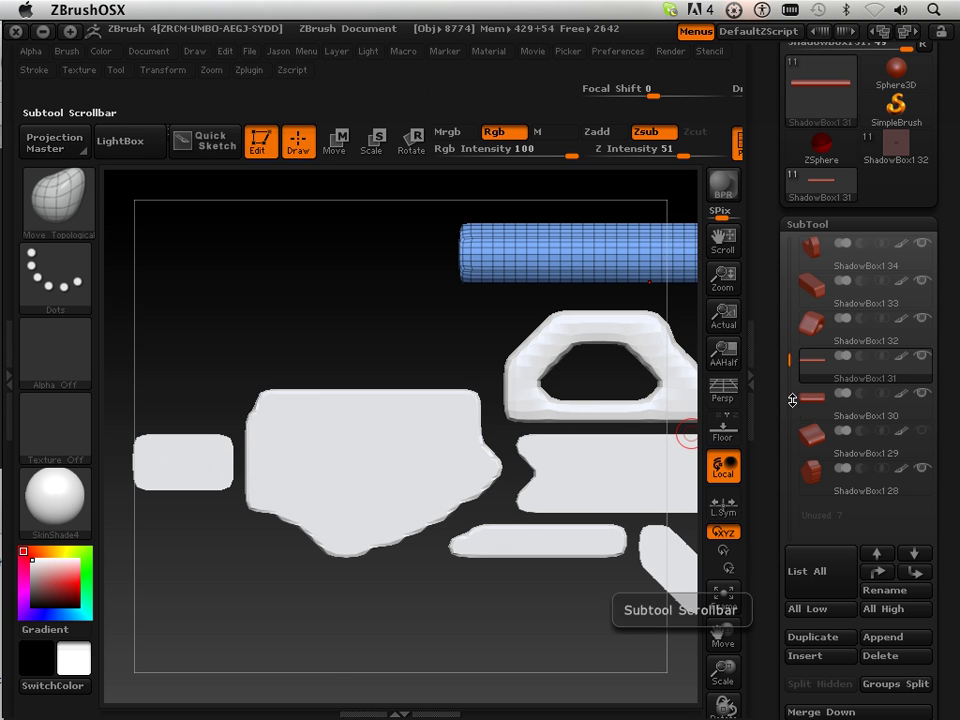
{"action": "left_click", "coordinate": [805, 440]}
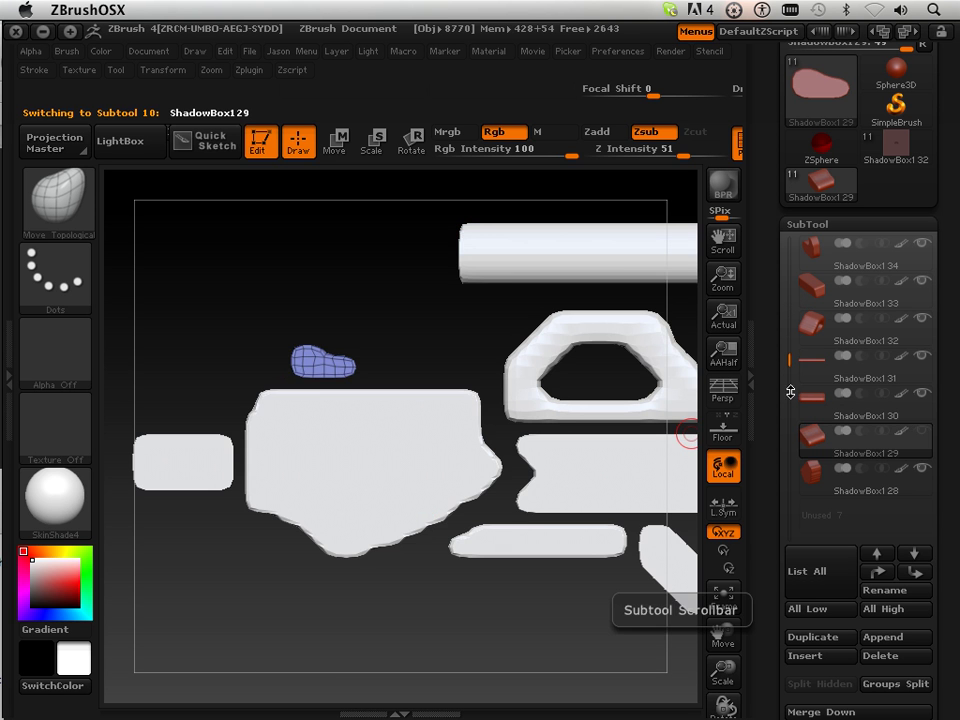
{"action": "left_click_drag", "start_coordinate": [790, 365], "coordinate": [790, 243]}
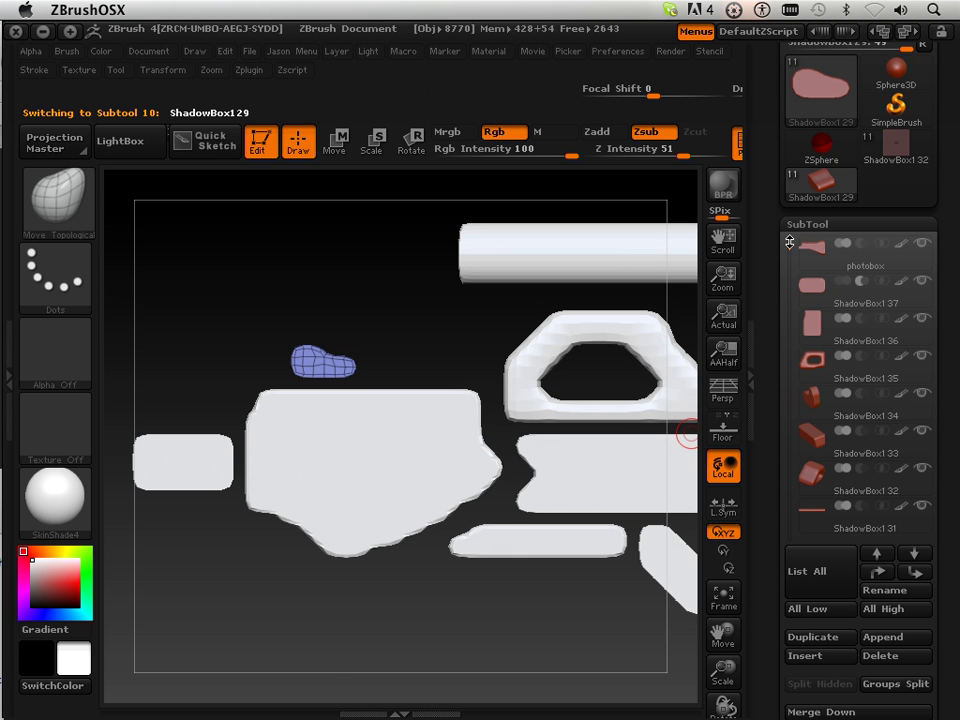
{"action": "left_click", "coordinate": [813, 397]}
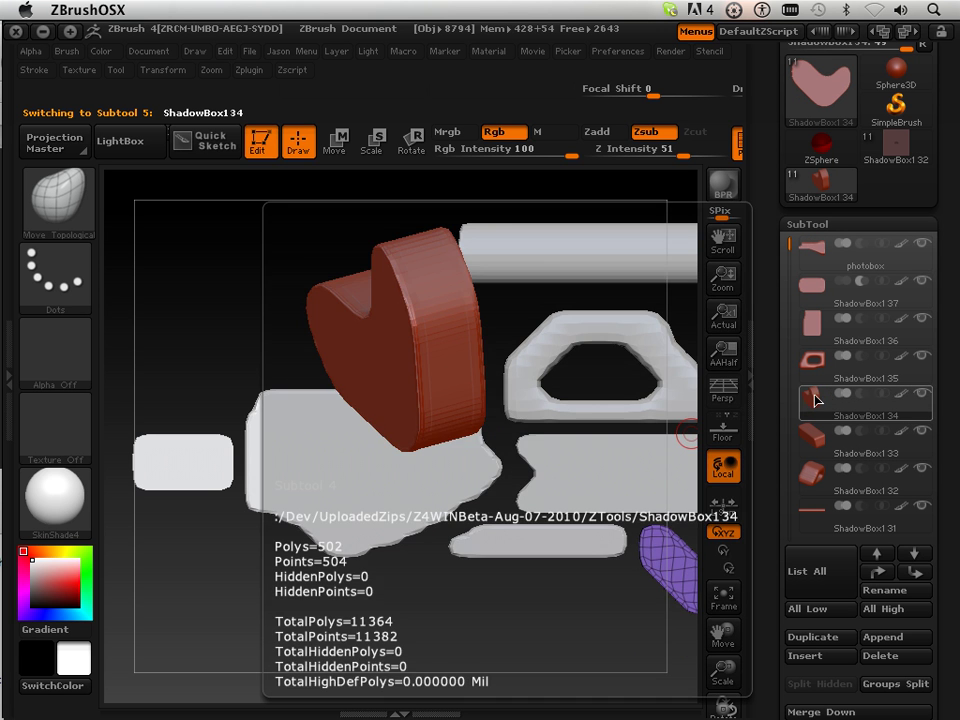
{"action": "mouse_move", "coordinate": [828, 444]}
{"action": "left_click", "coordinate": [830, 300]}
{"action": "mouse_move", "coordinate": [827, 289]}
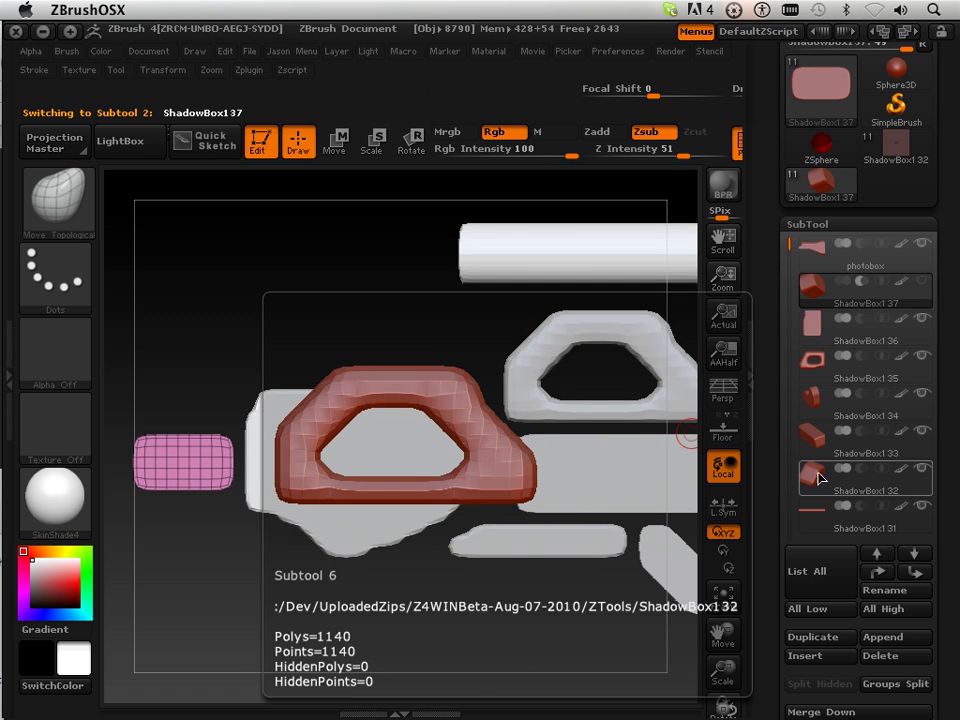
{"action": "left_click_drag", "start_coordinate": [790, 240], "coordinate": [794, 343]}
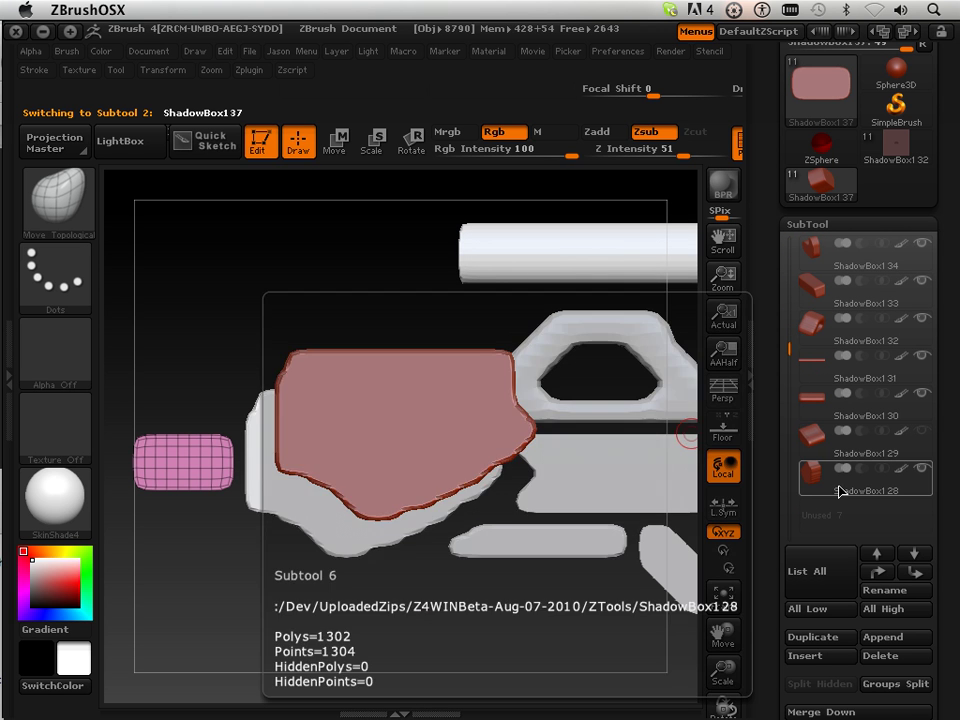
Make ShadowBox128 the active subtool and isolate it with Solo mode
{"action": "left_click", "coordinate": [838, 488]}
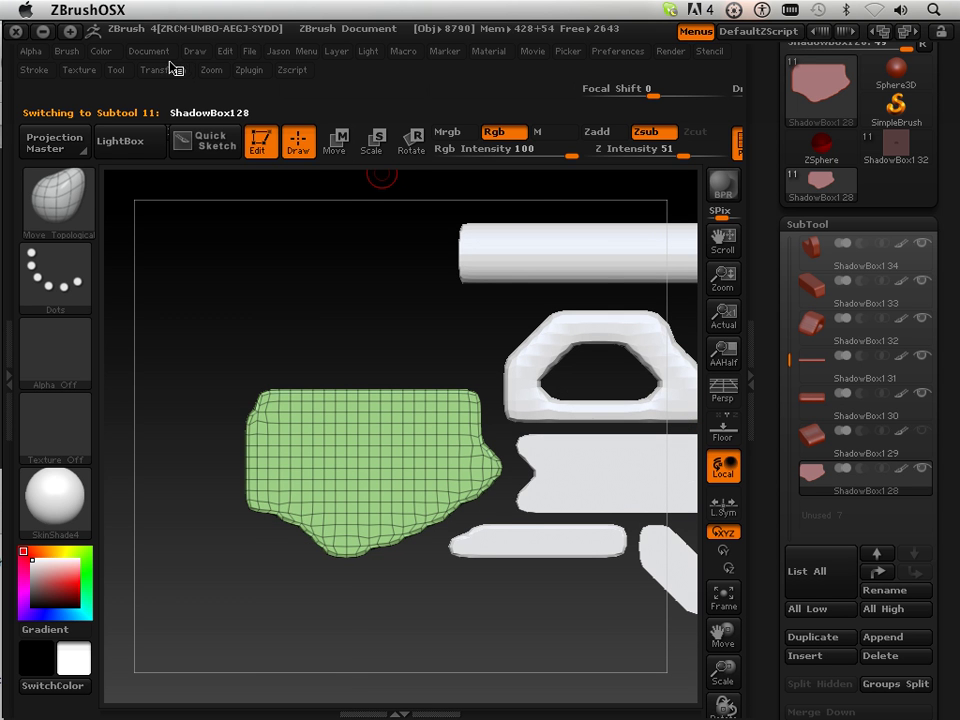
{"action": "left_click", "coordinate": [166, 70]}
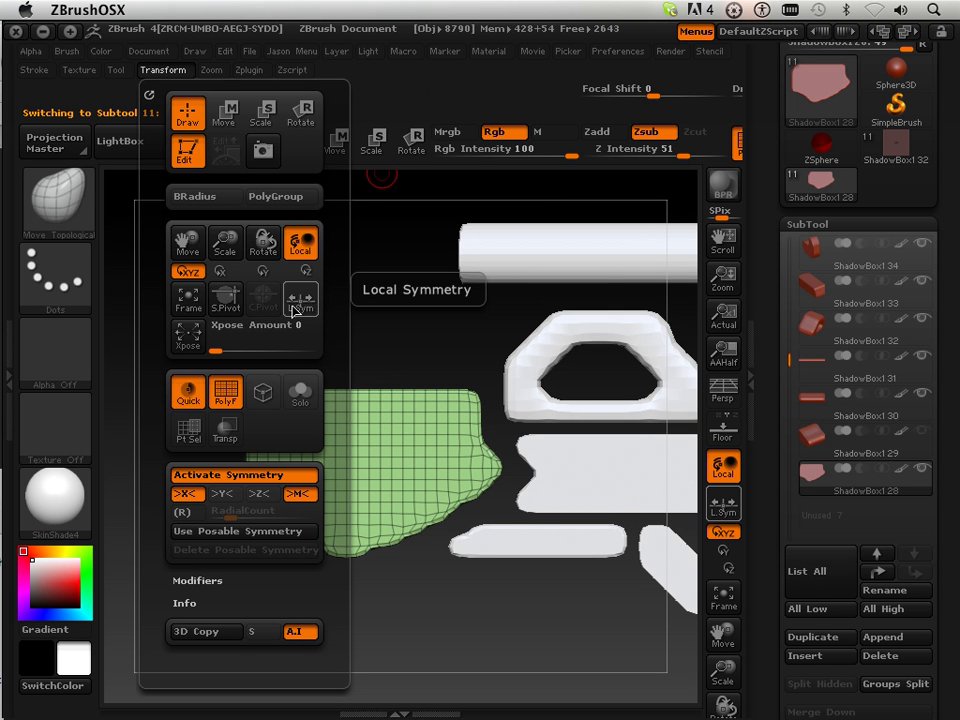
{"action": "left_click", "coordinate": [300, 395]}
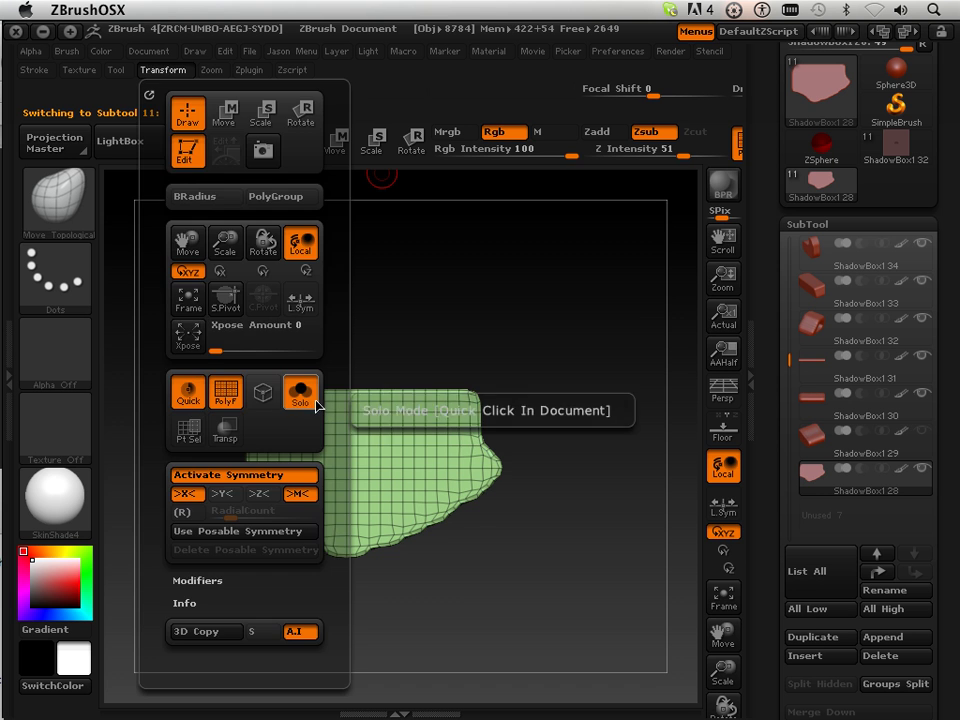
Trim the two sloping lower edges of the isolated part straight with the ClipCurve brush
{"action": "left_click", "coordinate": [55, 197]}
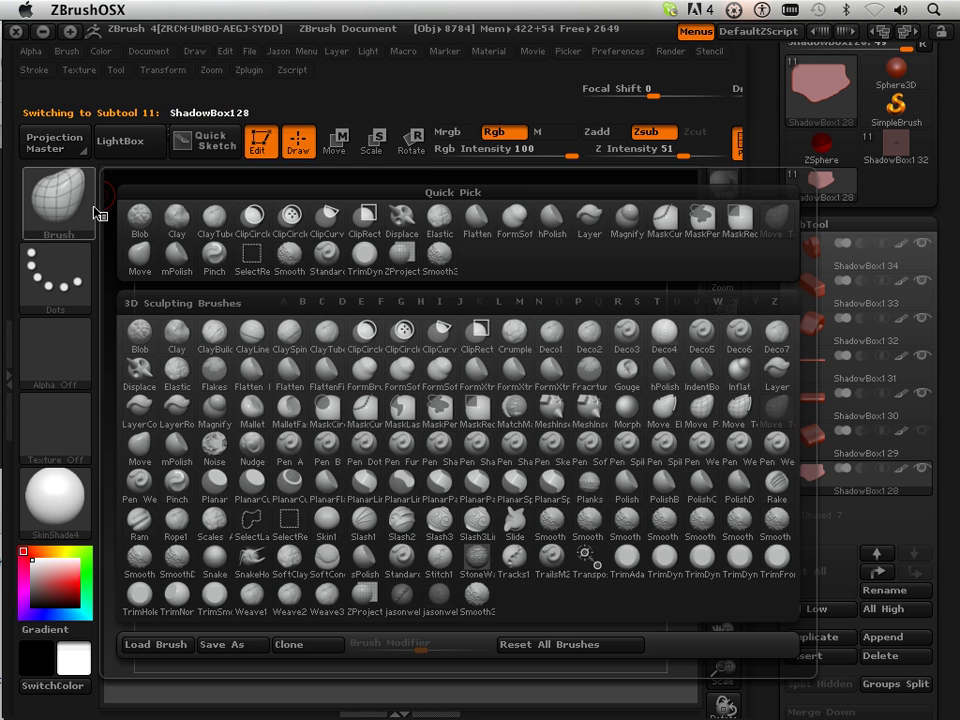
{"action": "left_click", "coordinate": [439, 332]}
{"action": "left_click", "coordinate": [476, 349]}
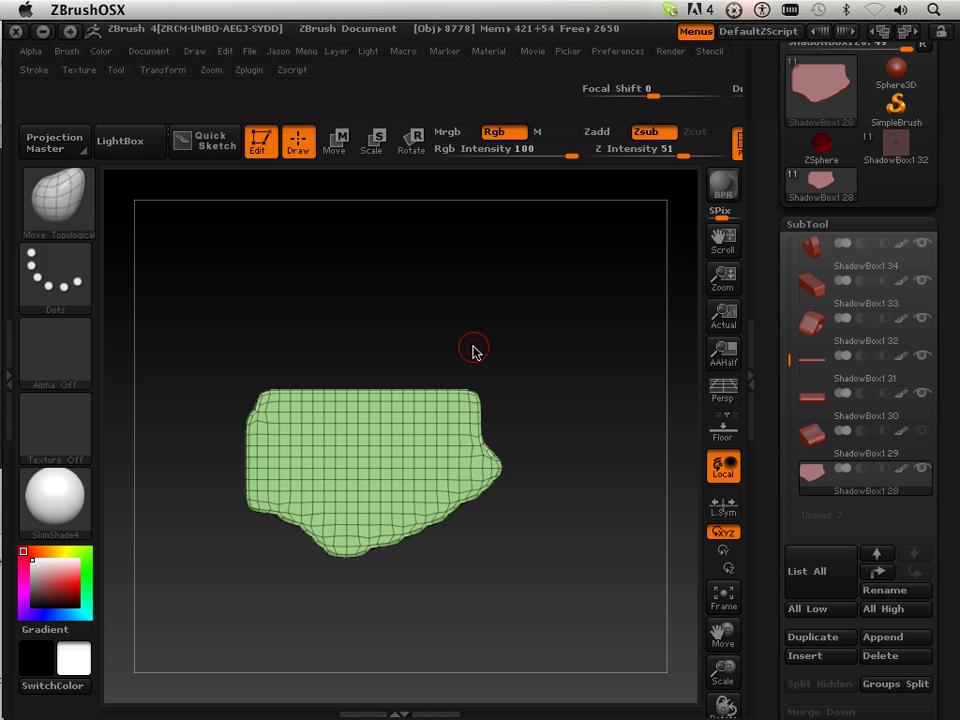
{"action": "mouse_move", "coordinate": [570, 438]}
{"action": "left_mouse_down", "text": "ctrl+shift"}
{"action": "mouse_move", "coordinate": [497, 482]}
{"action": "mouse_move", "coordinate": [502, 470]}
{"action": "mouse_move", "coordinate": [272, 574]}
{"action": "mouse_move", "coordinate": [288, 606]}
{"action": "left_mouse_up", "text": "ctrl+shift"}
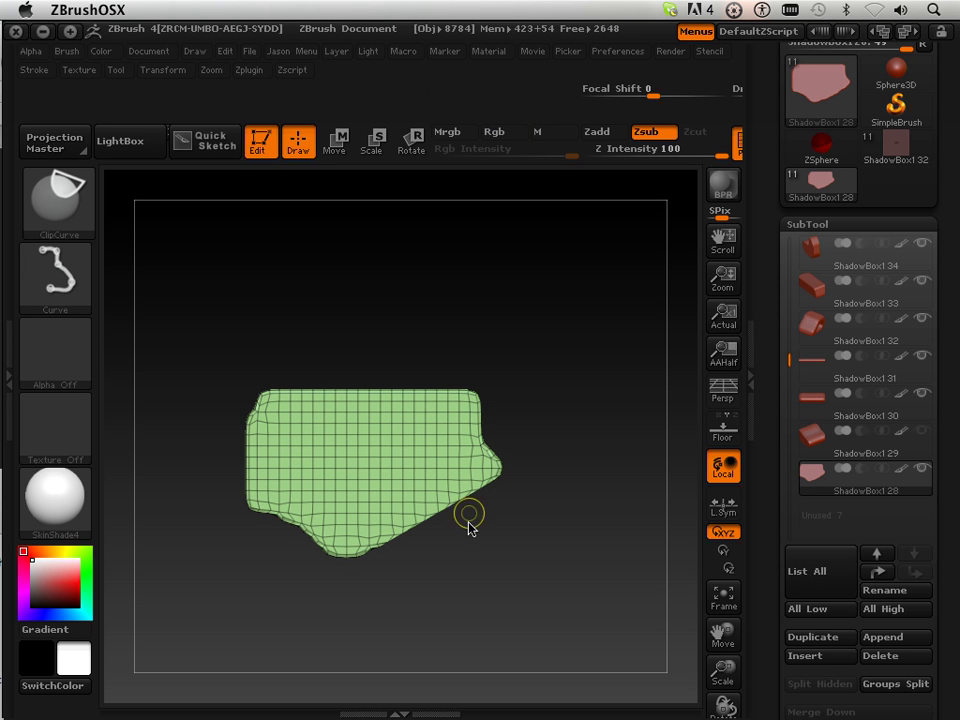
{"action": "mouse_move", "coordinate": [365, 578]}
{"action": "left_mouse_down", "text": "ctrl+shift"}
{"action": "mouse_move", "coordinate": [313, 545]}
{"action": "mouse_move", "coordinate": [300, 520]}
{"action": "left_mouse_up", "text": "ctrl+shift"}
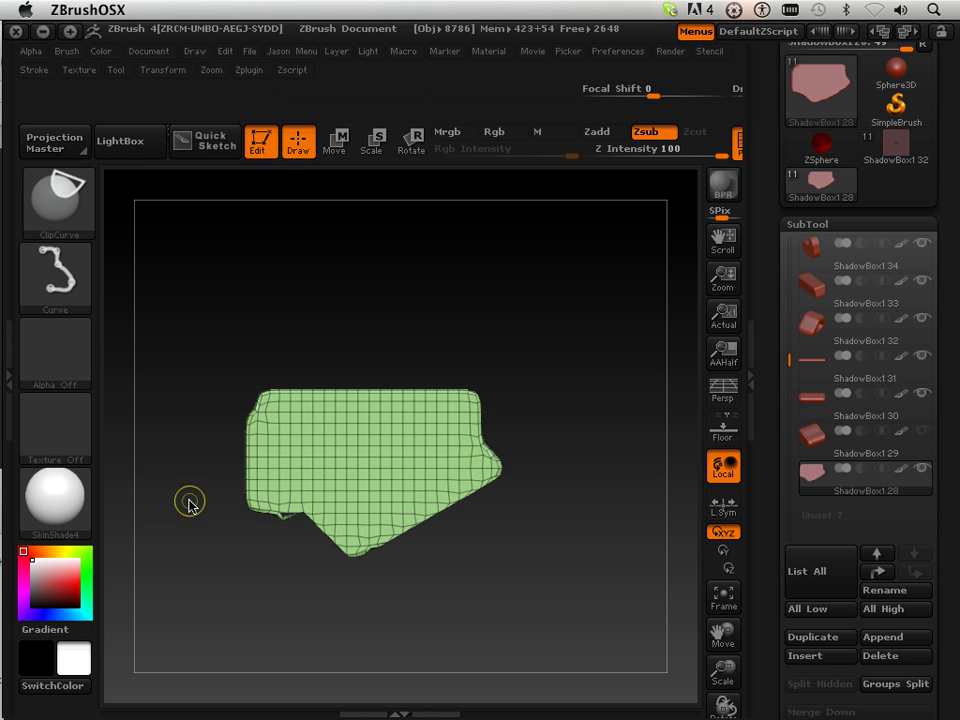
Straighten the part's short lower edge, its left, top and right sides and the slope to its right tip with ClipCurve
{"action": "left_click_drag", "start_coordinate": [218, 519], "coordinate": [194, 528], "text": "ctrl+shift"}
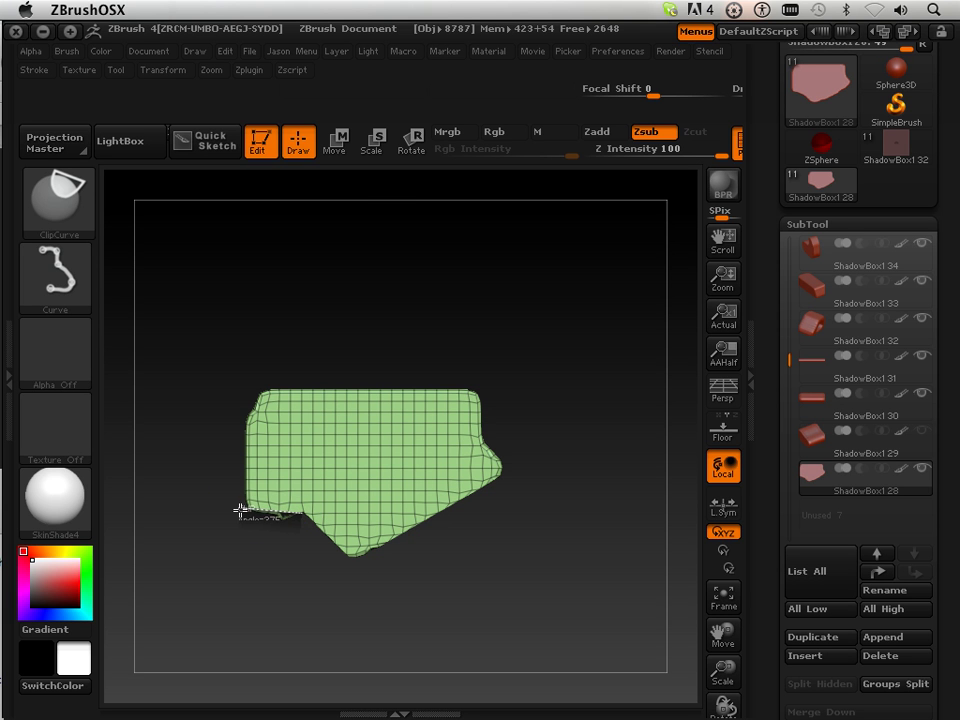
{"action": "left_click_drag", "start_coordinate": [235, 512], "coordinate": [561, 398], "text": "ctrl+shift"}
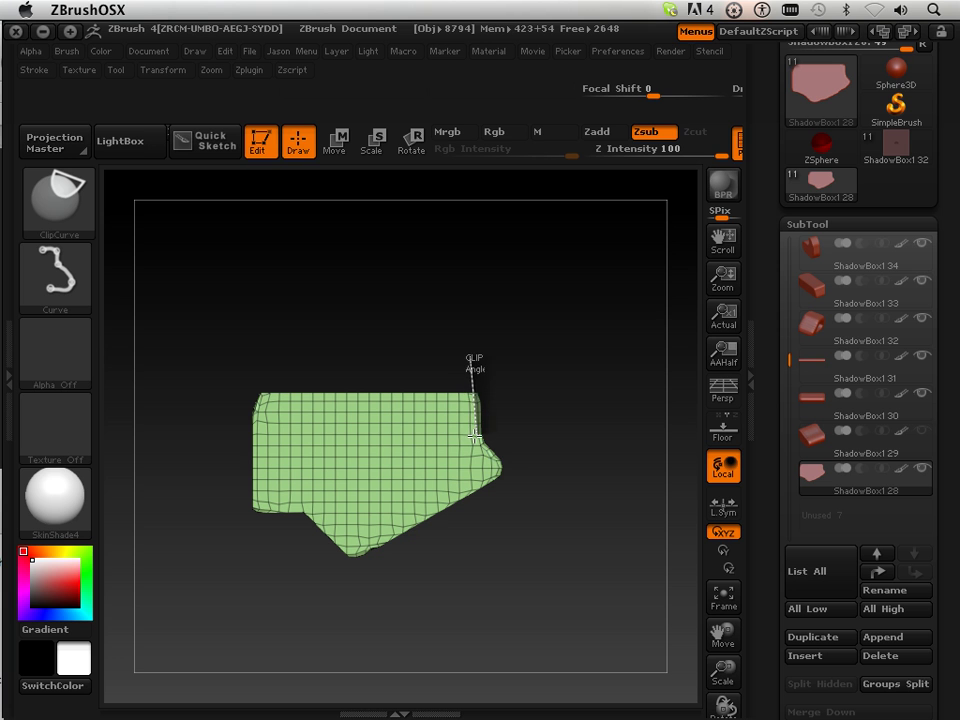
{"action": "left_click_drag", "start_coordinate": [475, 437], "coordinate": [596, 508], "text": "ctrl+shift"}
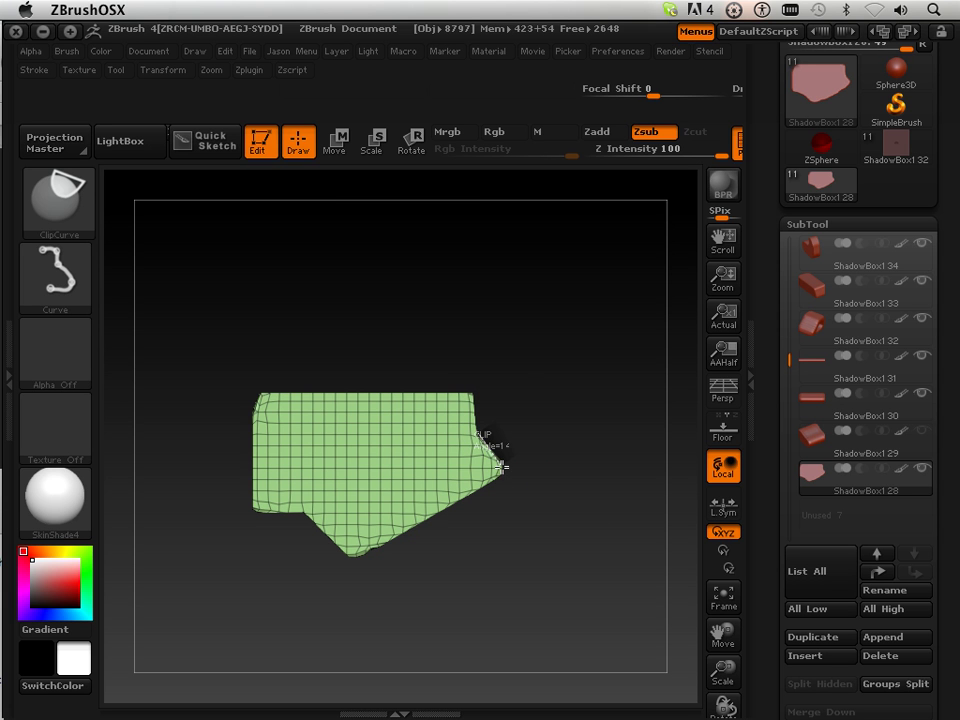
{"action": "mouse_move", "coordinate": [500, 465]}
{"action": "left_mouse_down", "text": "ctrl+shift"}
{"action": "mouse_move", "coordinate": [426, 521]}
{"action": "mouse_move", "coordinate": [309, 579]}
{"action": "left_mouse_up", "text": "ctrl+shift"}
Turn the part to face its narrow side and make MaskRect the active masking brush
{"action": "left_click_drag", "start_coordinate": [366, 614], "coordinate": [441, 608], "text": "shift"}
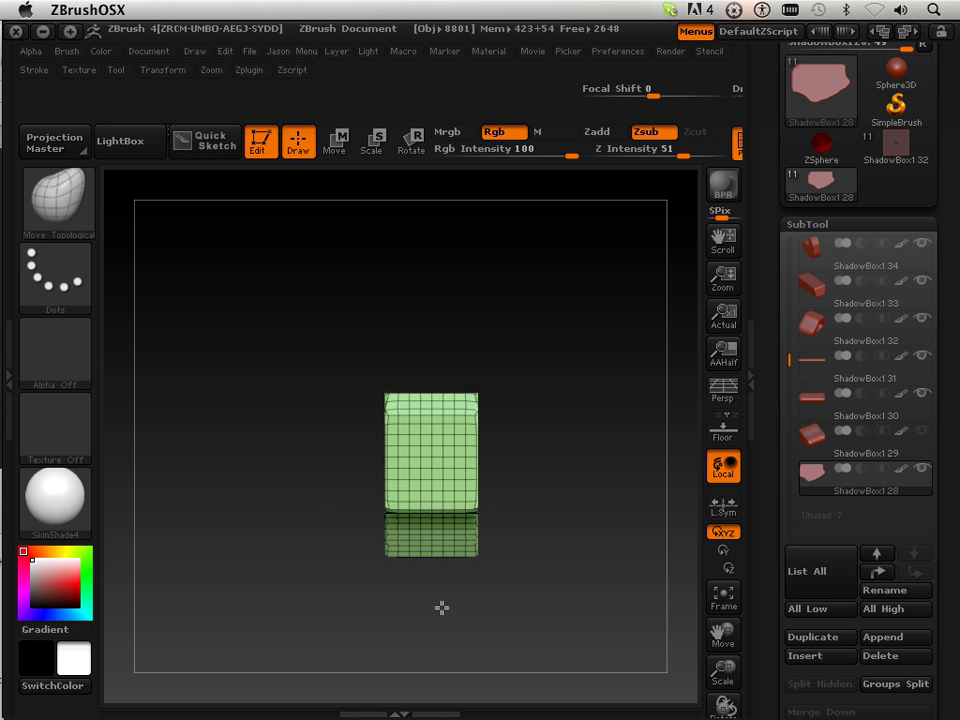
{"action": "left_click_drag", "start_coordinate": [537, 576], "coordinate": [502, 571]}
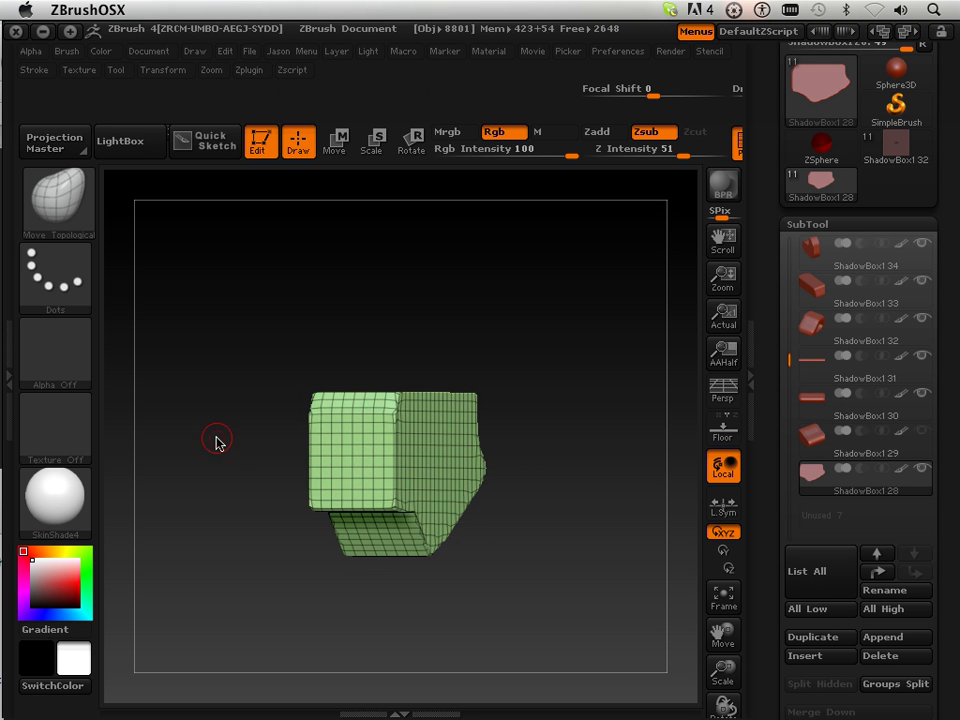
{"action": "mouse_move", "coordinate": [217, 441]}
{"action": "left_mouse_down"}
{"action": "mouse_move", "coordinate": [246, 514]}
{"action": "mouse_move", "coordinate": [268, 444]}
{"action": "mouse_move", "coordinate": [249, 536]}
{"action": "mouse_move", "coordinate": [258, 527]}
{"action": "left_mouse_up"}
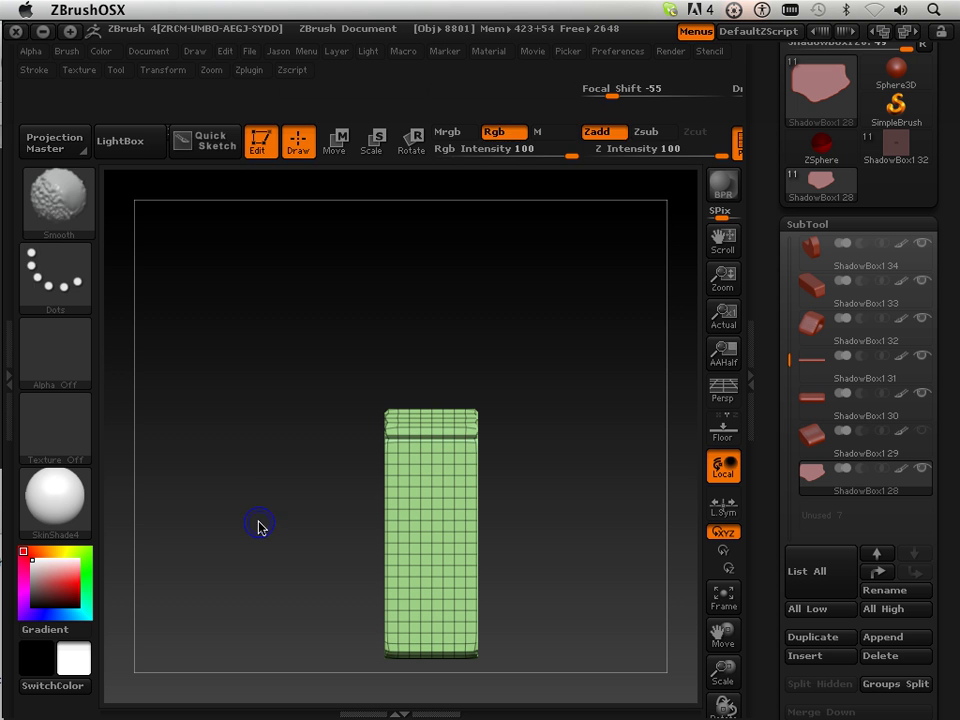
{"action": "key", "text": "ctrl+shift"}
{"action": "key", "text": "ctrl"}
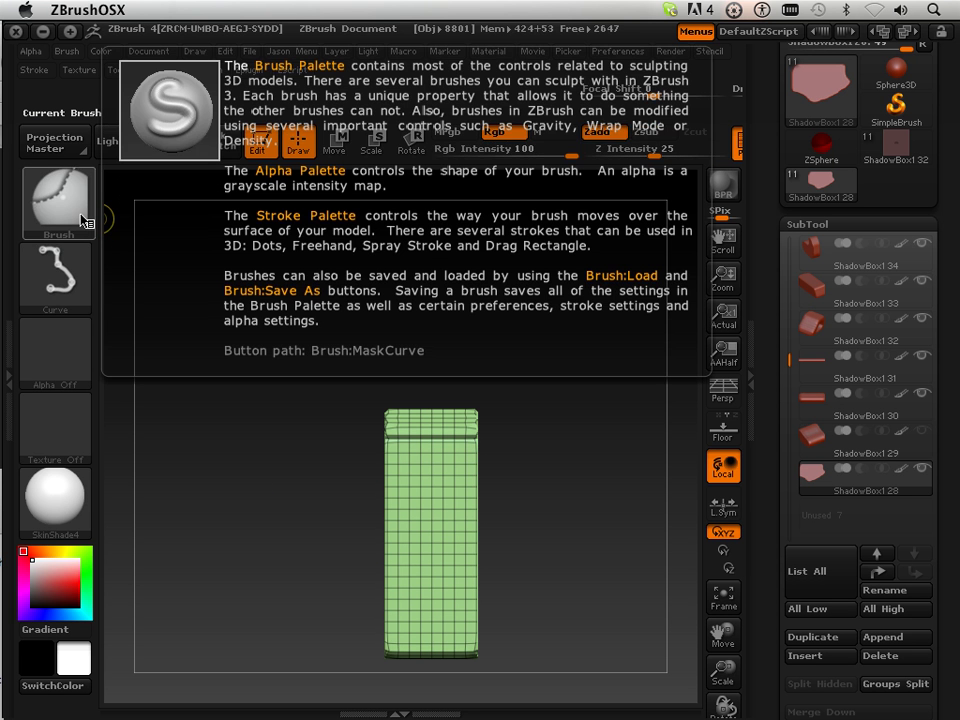
{"action": "key", "text": "ctrl+shift"}
{"action": "key", "text": "ctrl"}
{"action": "left_click", "coordinate": [82, 221]}
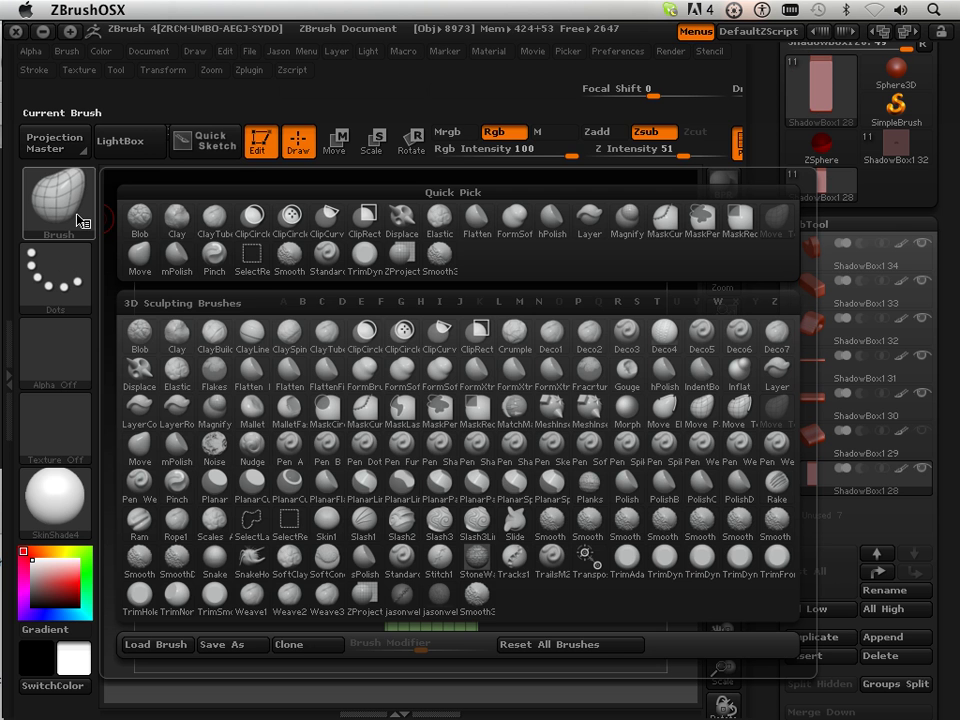
{"action": "left_click", "coordinate": [476, 406]}
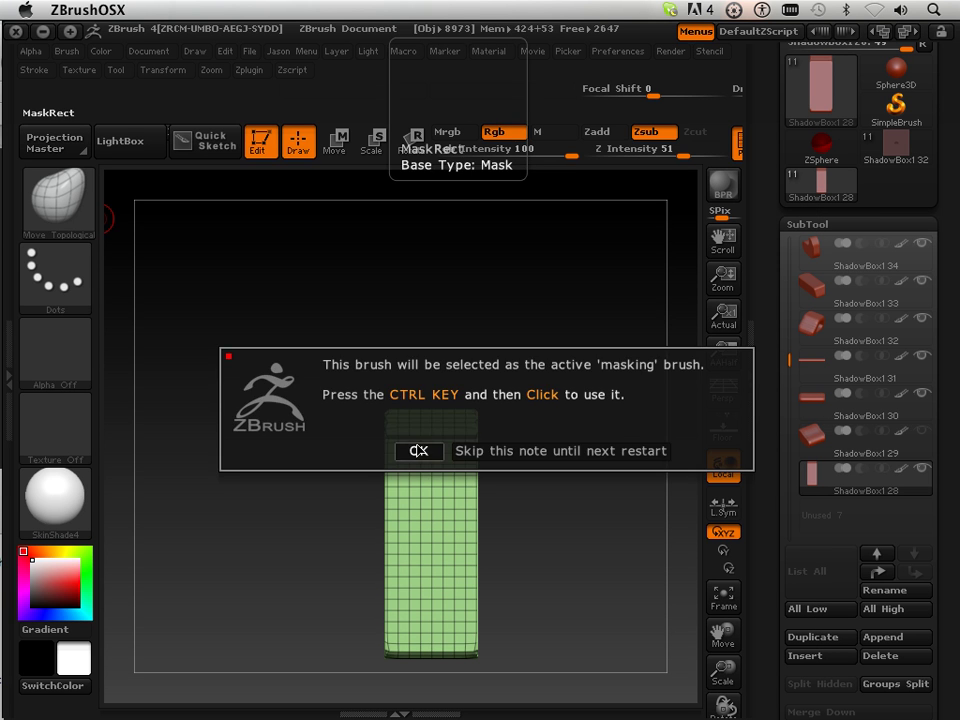
{"action": "key", "text": "ctrl"}
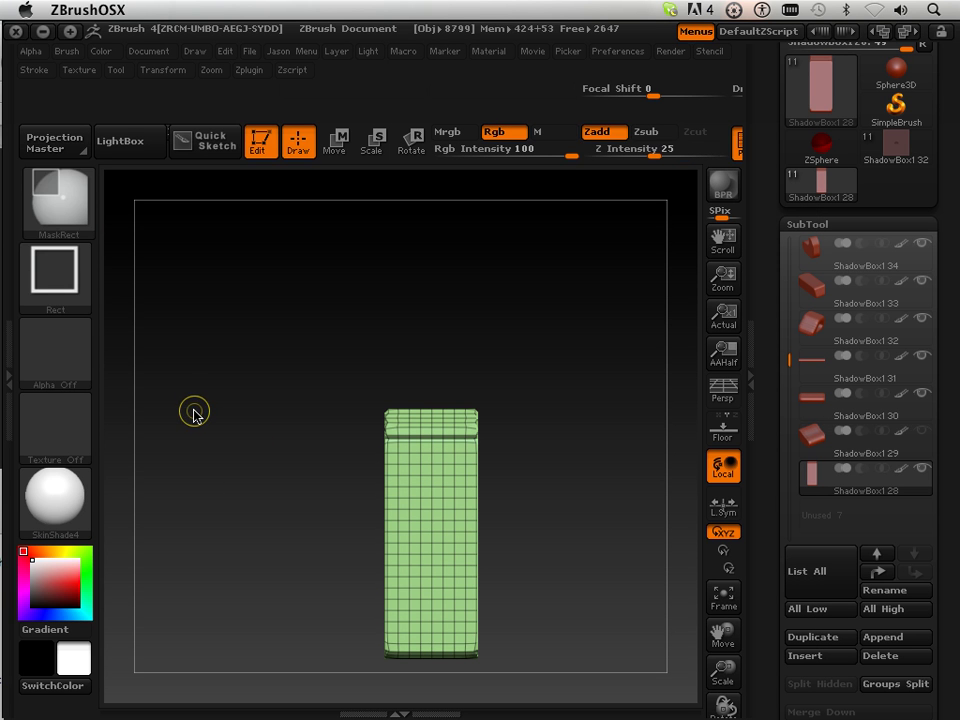
Check which brushes are assigned for masking, clipping, smoothing and regular sculpting
{"action": "key", "text": "alt"}
{"action": "key", "text": "ctrl"}
{"action": "key", "text": "ctrl"}
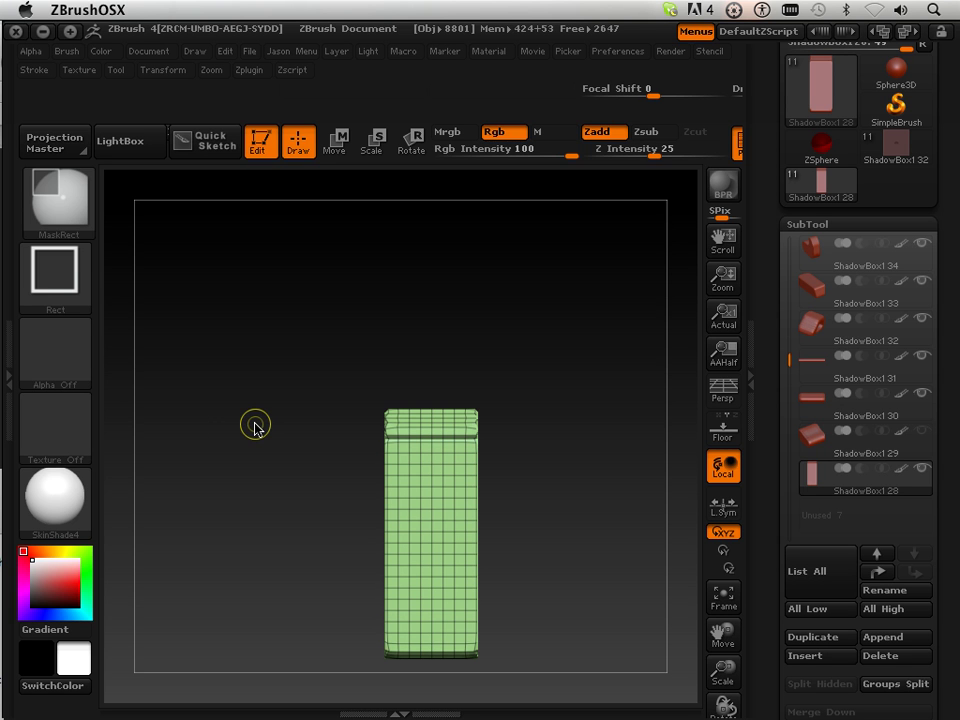
{"action": "key", "text": "ctrl+shift"}
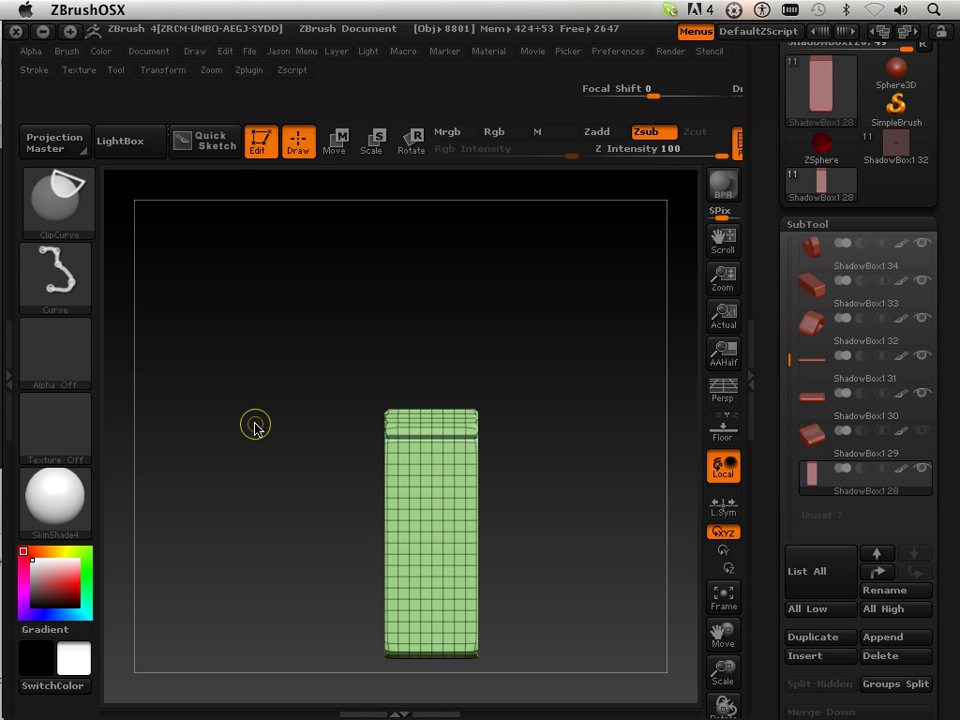
{"action": "key", "text": "ctrl+shift"}
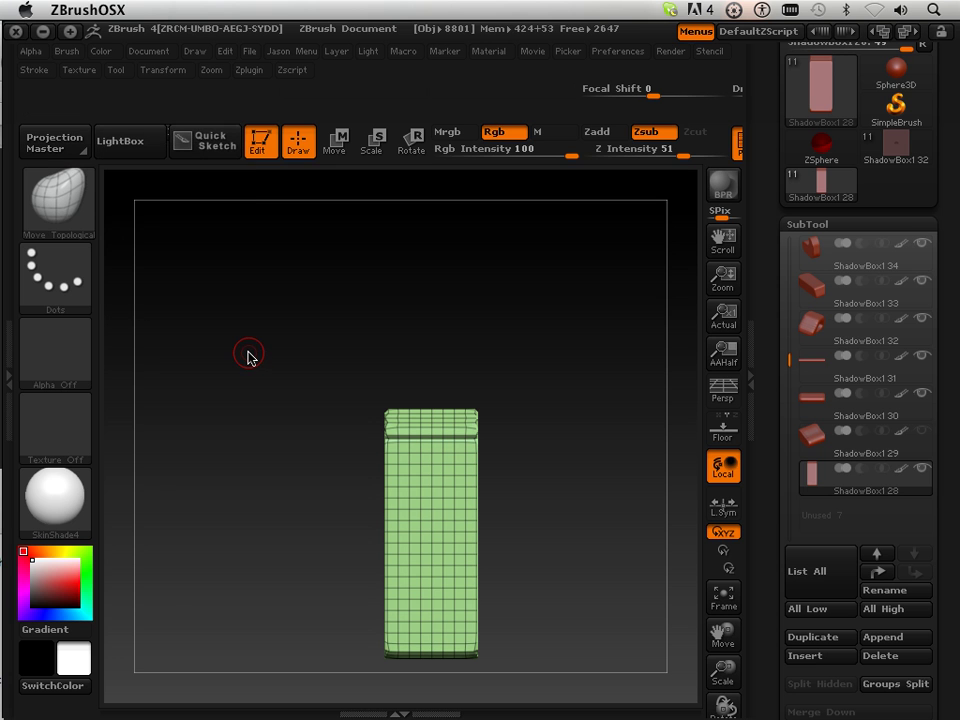
{"action": "key", "text": "shift"}
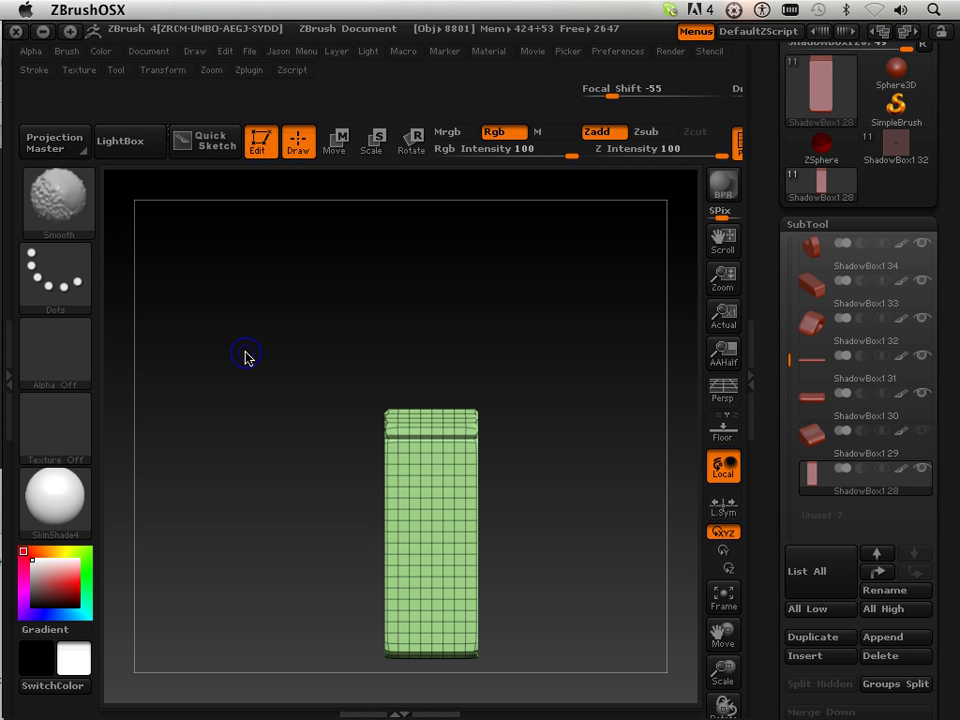
{"action": "key", "text": "ctrl"}
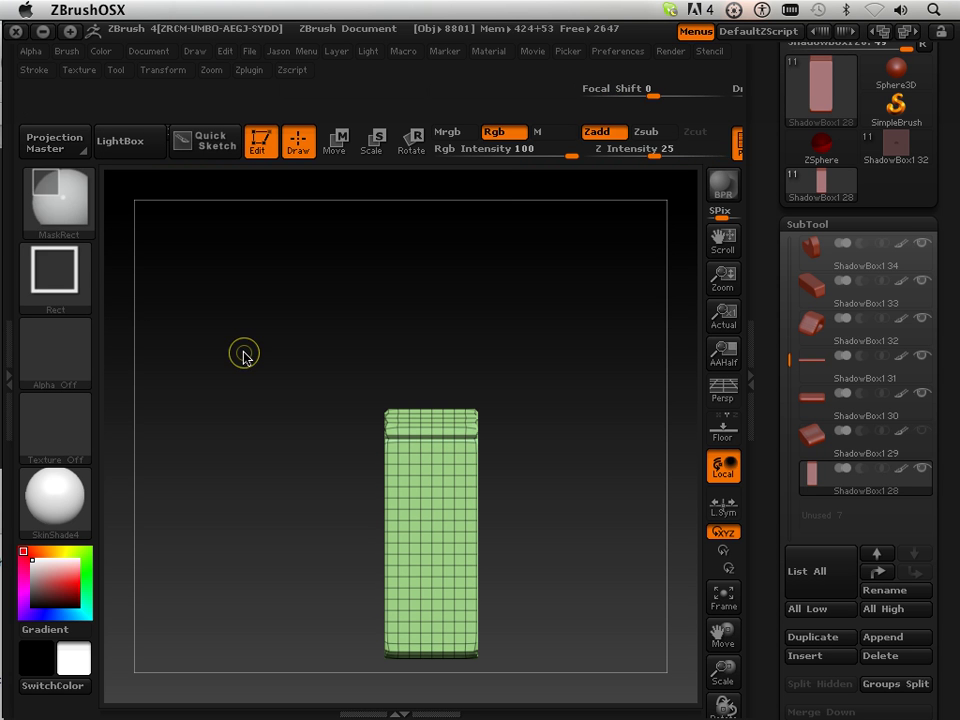
{"action": "key", "text": "ctrl"}
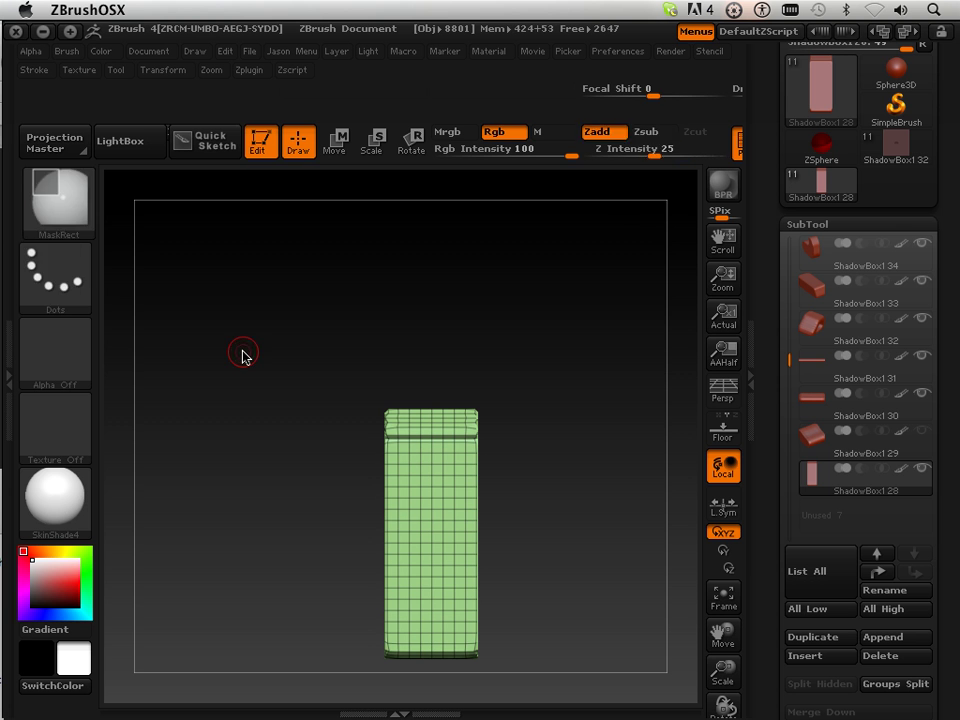
{"action": "key", "text": "shift"}
{"action": "key", "text": "ctrl"}
{"action": "key", "text": "ctrl"}
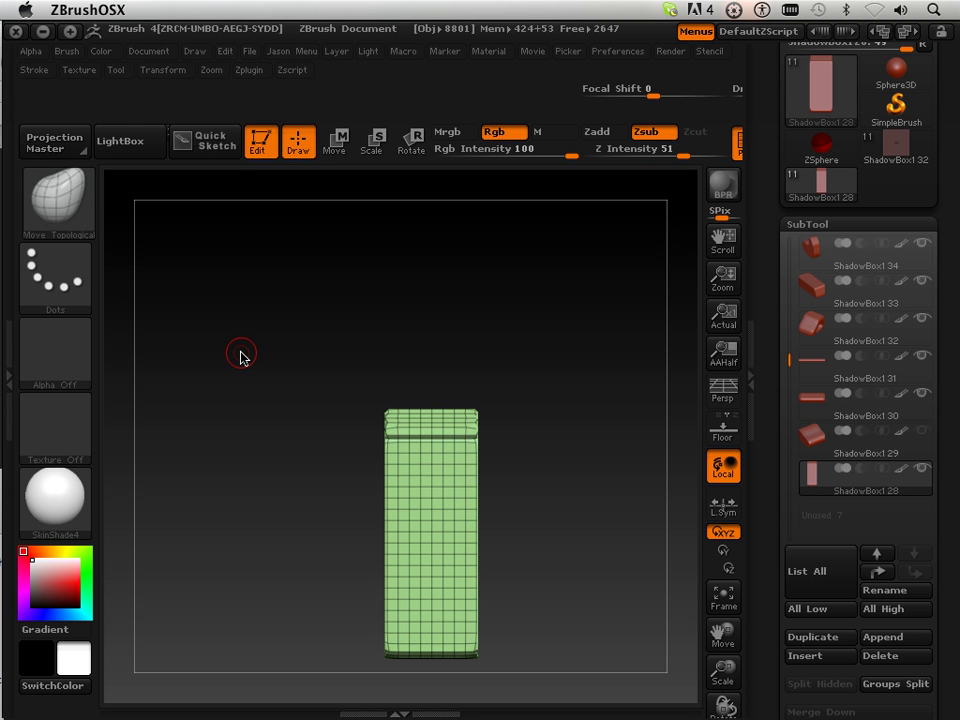
Mask the upper half of the part with a MaskRect rectangle
{"action": "left_click_drag", "start_coordinate": [720, 629], "coordinate": [687, 587]}
{"action": "mouse_move", "coordinate": [501, 558]}
{"action": "left_mouse_down"}
{"action": "mouse_move", "coordinate": [487, 463]}
{"action": "mouse_move", "coordinate": [504, 339]}
{"action": "mouse_move", "coordinate": [491, 324]}
{"action": "mouse_move", "coordinate": [478, 356]}
{"action": "mouse_move", "coordinate": [508, 506]}
{"action": "mouse_move", "coordinate": [498, 599]}
{"action": "mouse_move", "coordinate": [484, 580]}
{"action": "left_mouse_up"}
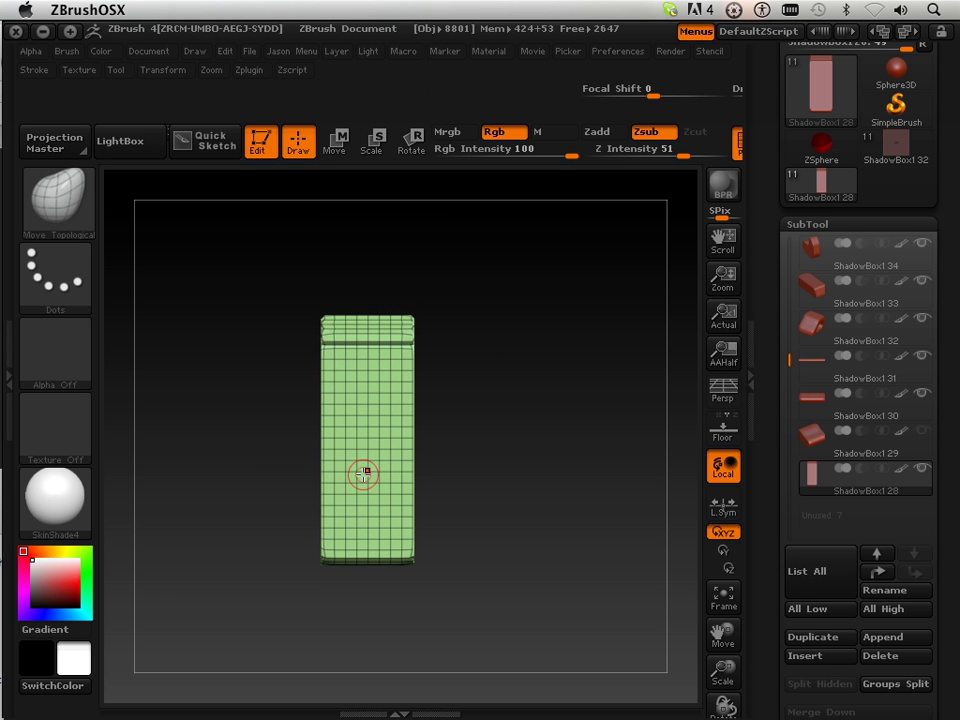
{"action": "left_click_drag", "start_coordinate": [475, 517], "coordinate": [473, 518]}
{"action": "mouse_move", "coordinate": [487, 464]}
{"action": "left_mouse_down"}
{"action": "mouse_move", "coordinate": [495, 480]}
{"action": "mouse_move", "coordinate": [476, 463]}
{"action": "left_mouse_up"}
{"action": "key", "text": "ctrl"}
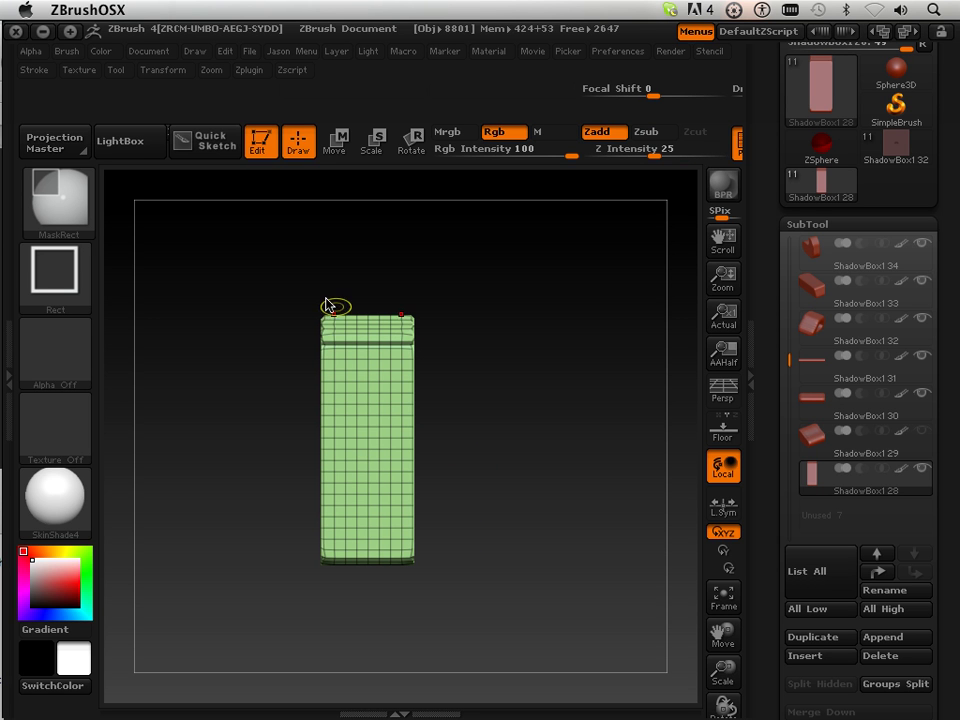
{"action": "left_click_drag", "start_coordinate": [279, 289], "coordinate": [455, 440], "text": "ctrl"}
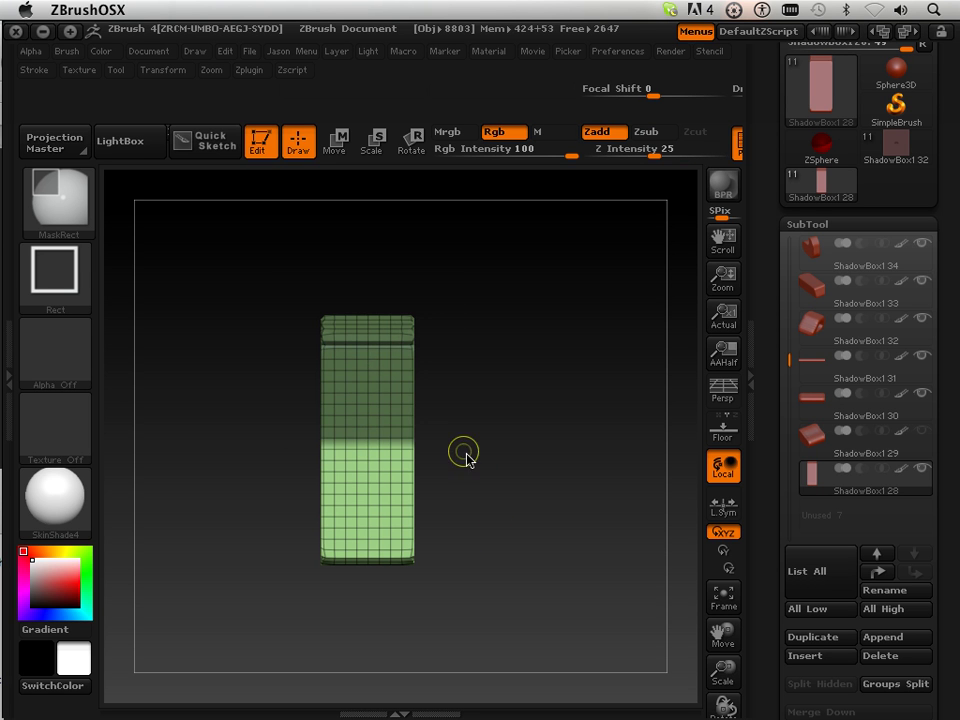
Clip the unmasked lower half of the part to a narrow centred block with the ClipRect brush
{"action": "left_click_drag", "start_coordinate": [505, 561], "coordinate": [540, 542]}
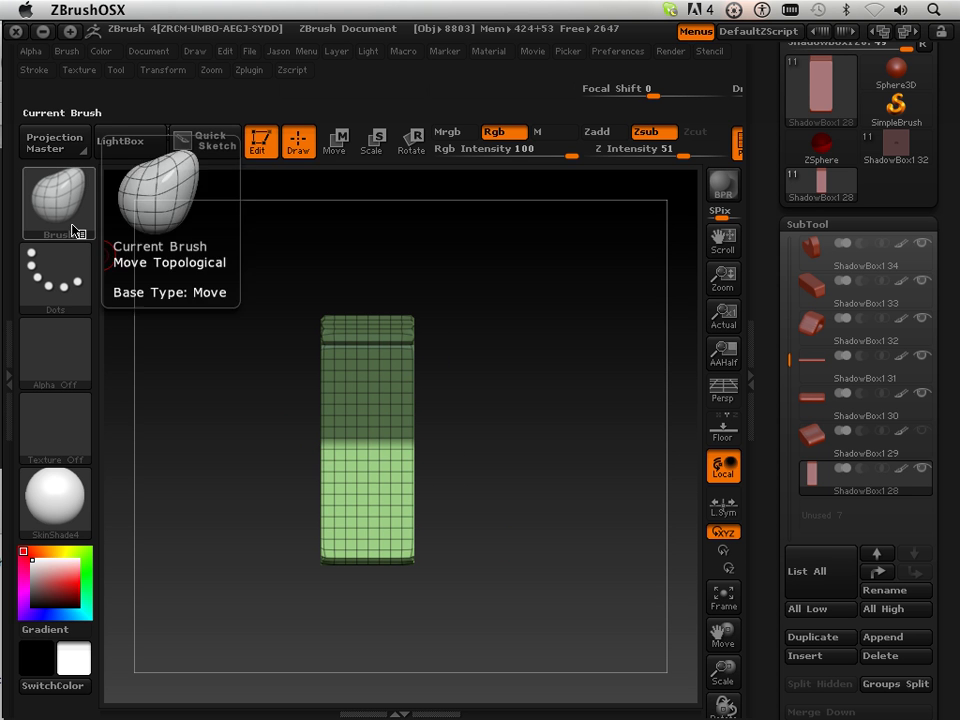
{"action": "left_click", "coordinate": [53, 167]}
{"action": "left_click", "coordinate": [357, 253]}
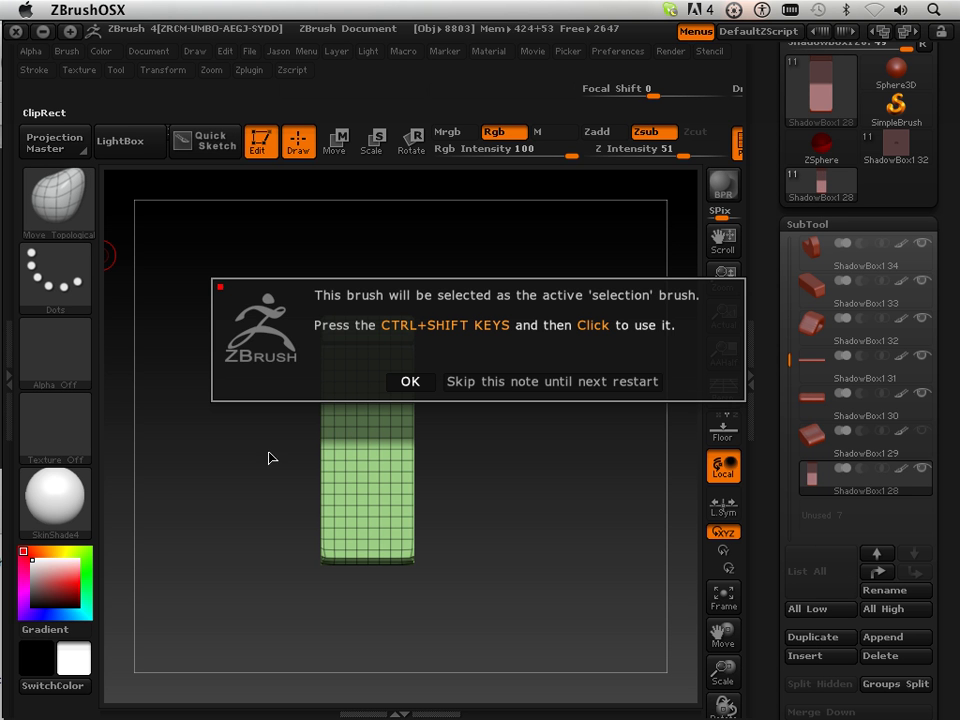
{"action": "left_click", "coordinate": [410, 381]}
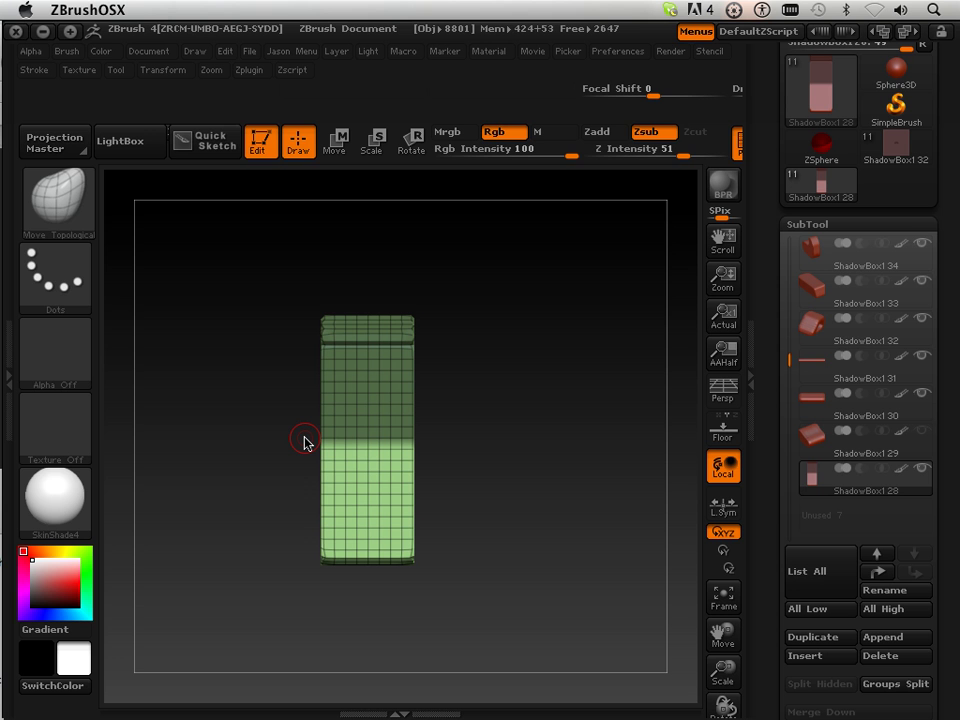
{"action": "key", "text": "ctrl+shift"}
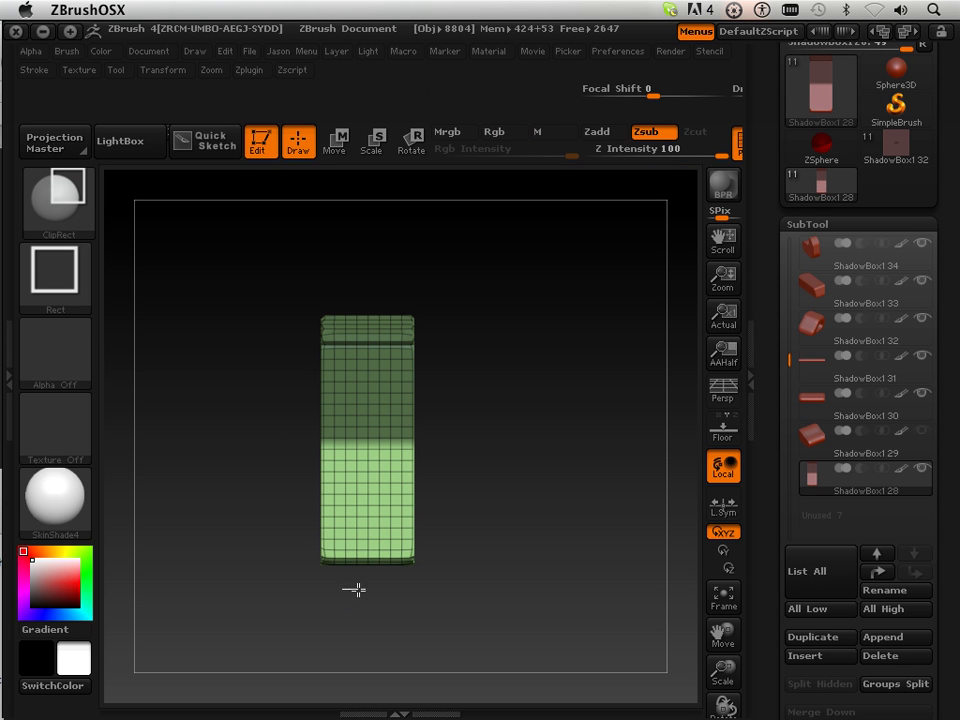
{"action": "left_click_drag", "start_coordinate": [342, 589], "coordinate": [395, 434], "text": "ctrl+shift"}
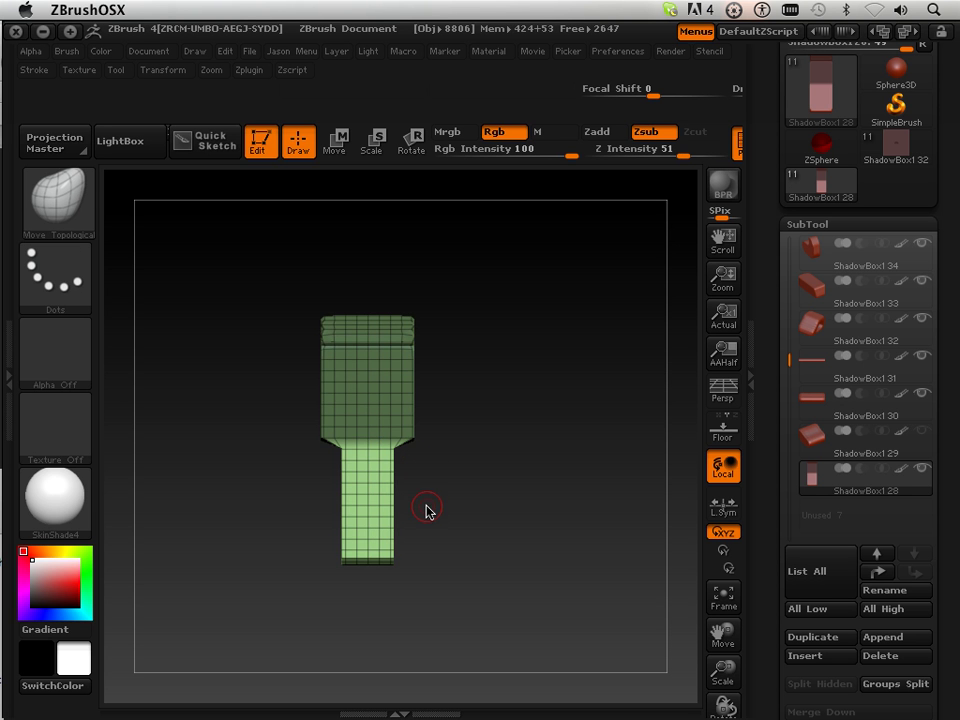
Set ClipCurve as the clipping brush, view the part from its narrow end and clear the mask
{"action": "mouse_move", "coordinate": [429, 508]}
{"action": "left_mouse_down"}
{"action": "mouse_move", "coordinate": [523, 506]}
{"action": "mouse_move", "coordinate": [411, 504]}
{"action": "mouse_move", "coordinate": [437, 506]}
{"action": "mouse_move", "coordinate": [424, 394]}
{"action": "mouse_move", "coordinate": [432, 508]}
{"action": "mouse_move", "coordinate": [400, 500]}
{"action": "mouse_move", "coordinate": [392, 508]}
{"action": "left_mouse_up"}
{"action": "left_click_drag", "start_coordinate": [490, 531], "coordinate": [319, 351]}
{"action": "left_click_drag", "start_coordinate": [438, 481], "coordinate": [474, 476], "text": "shift"}
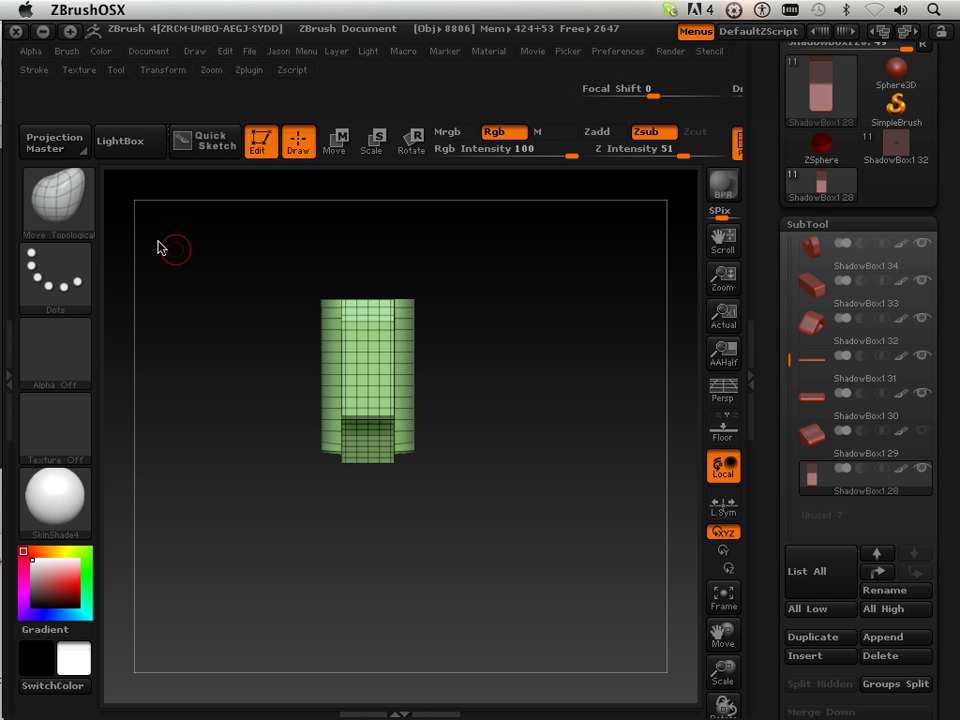
{"action": "left_click", "coordinate": [72, 200]}
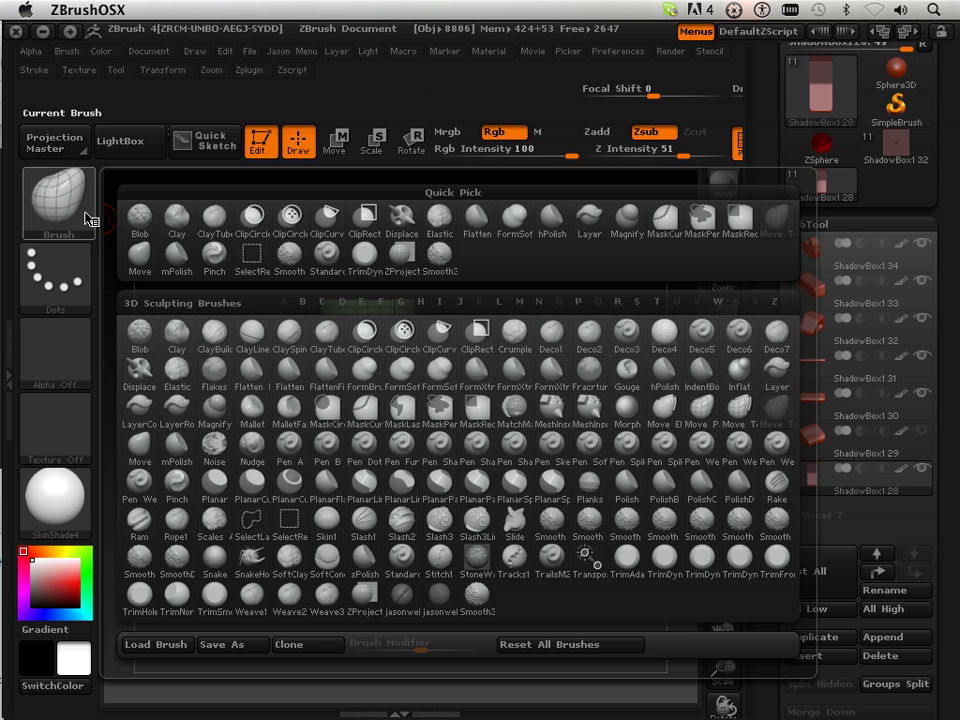
{"action": "left_click", "coordinate": [446, 333]}
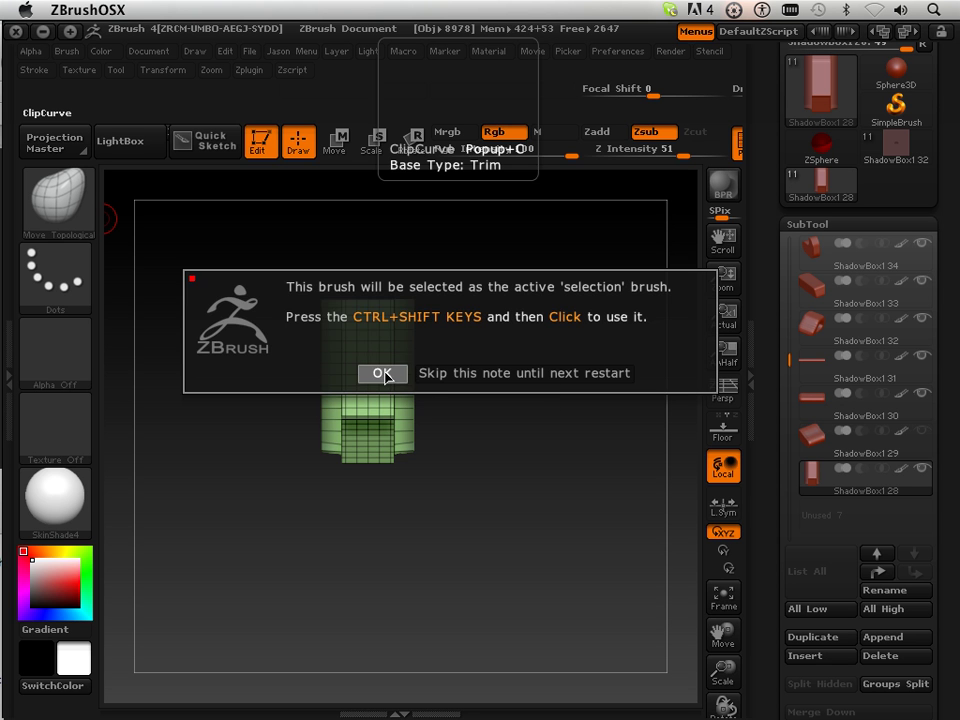
{"action": "left_click", "coordinate": [382, 373]}
{"action": "left_click_drag", "start_coordinate": [722, 632], "coordinate": [745, 682]}
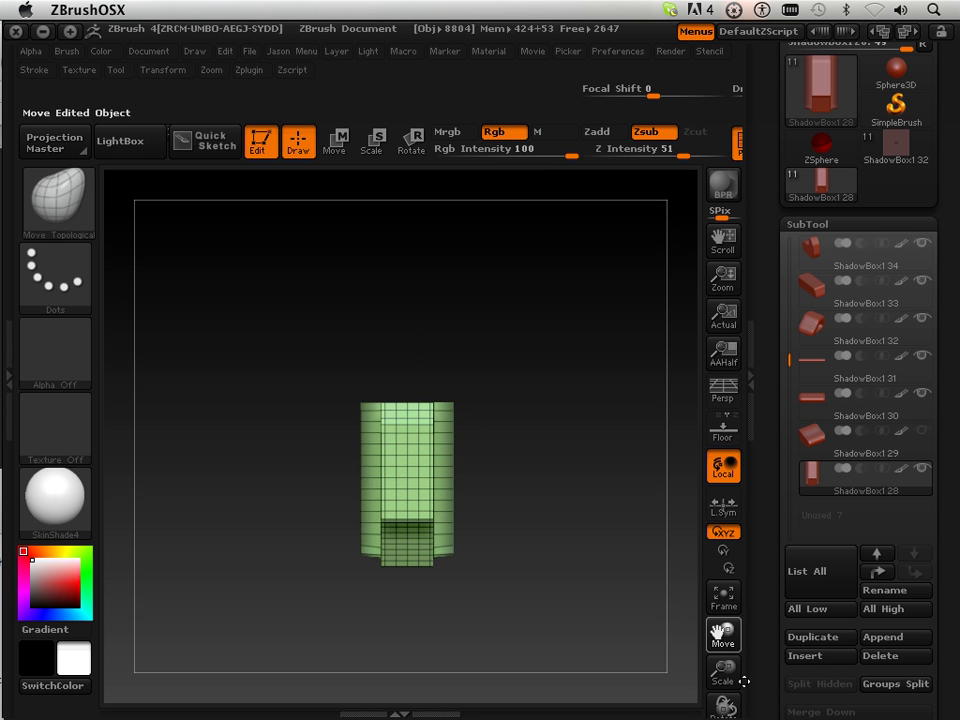
{"action": "mouse_move", "coordinate": [610, 610]}
{"action": "left_mouse_down"}
{"action": "mouse_move", "coordinate": [570, 557]}
{"action": "mouse_move", "coordinate": [555, 583]}
{"action": "mouse_move", "coordinate": [573, 544]}
{"action": "mouse_move", "coordinate": [568, 523]}
{"action": "left_mouse_up"}
{"action": "left_click_drag", "start_coordinate": [523, 443], "coordinate": [540, 441]}
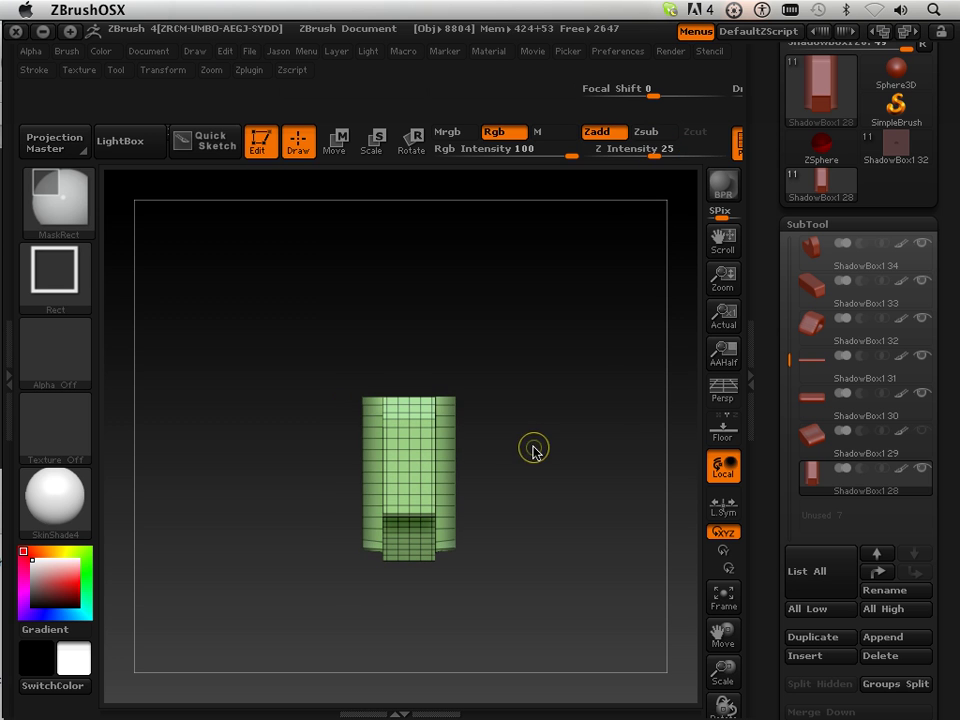
{"action": "left_click", "coordinate": [527, 442], "text": "ctrl"}
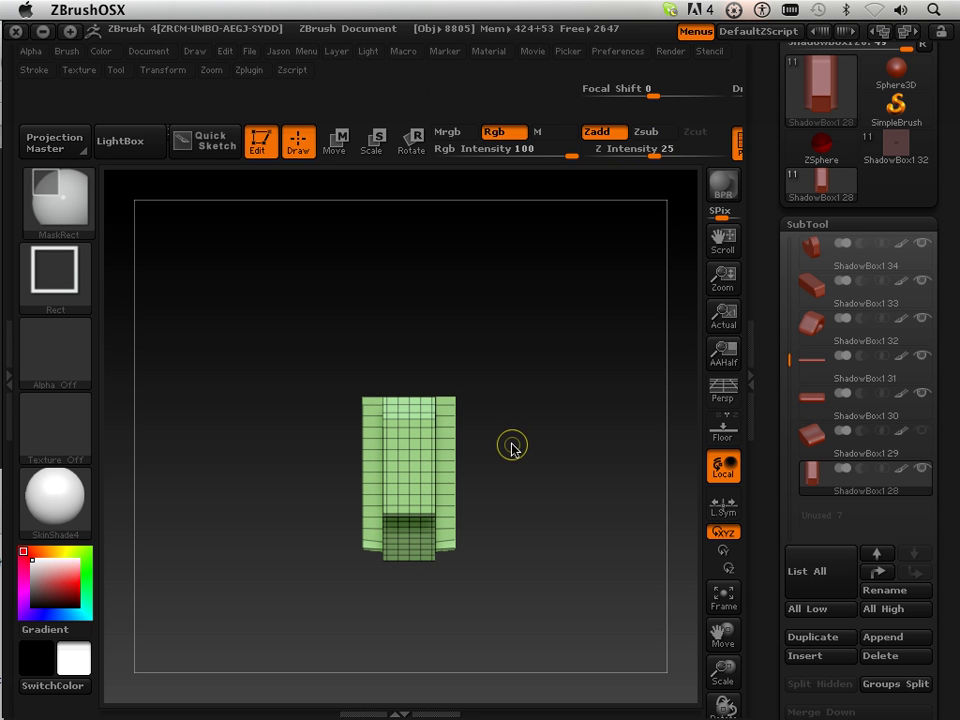
Bevel the upper and lower side corners of the part's wide section with angled ClipCurve cuts
{"action": "key", "text": "ctrl+shift"}
{"action": "left_click_drag", "start_coordinate": [495, 441], "coordinate": [519, 416], "text": "ctrl+shift"}
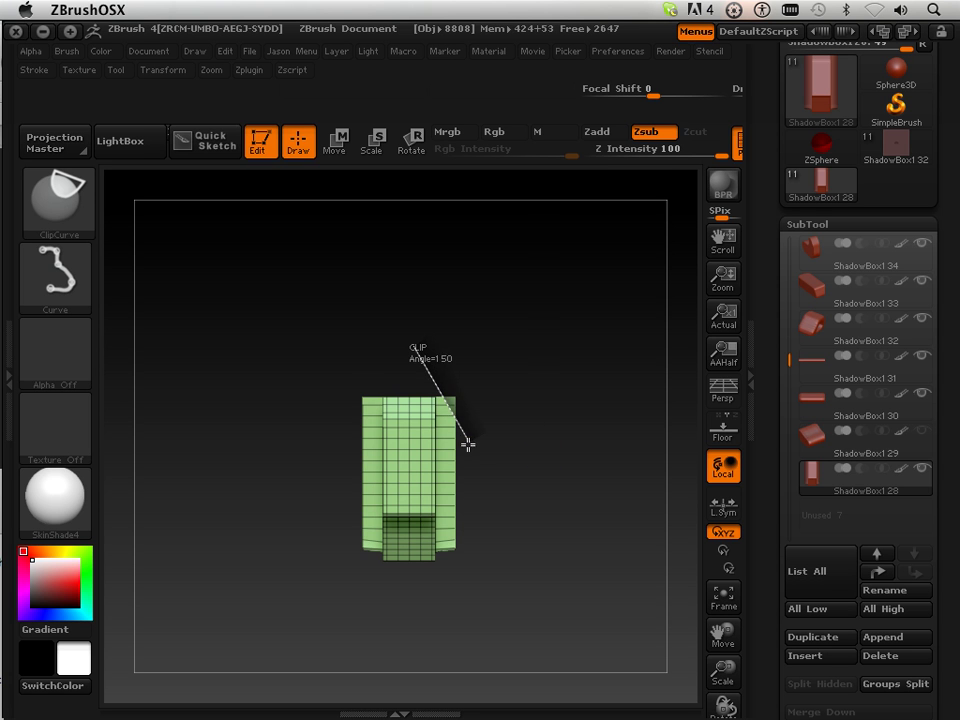
{"action": "mouse_move", "coordinate": [468, 443]}
{"action": "left_mouse_down", "text": "ctrl+shift"}
{"action": "mouse_move", "coordinate": [498, 486]}
{"action": "mouse_move", "coordinate": [427, 572]}
{"action": "left_mouse_up", "text": "ctrl+shift"}
{"action": "mouse_move", "coordinate": [489, 494]}
{"action": "left_mouse_down", "text": "ctrl+shift"}
{"action": "mouse_move", "coordinate": [458, 530]}
{"action": "mouse_move", "coordinate": [456, 574]}
{"action": "left_mouse_up", "text": "ctrl+shift"}
{"action": "mouse_move", "coordinate": [514, 568]}
{"action": "left_mouse_down"}
{"action": "mouse_move", "coordinate": [429, 561]}
{"action": "mouse_move", "coordinate": [512, 349]}
{"action": "mouse_move", "coordinate": [519, 386]}
{"action": "left_mouse_up"}
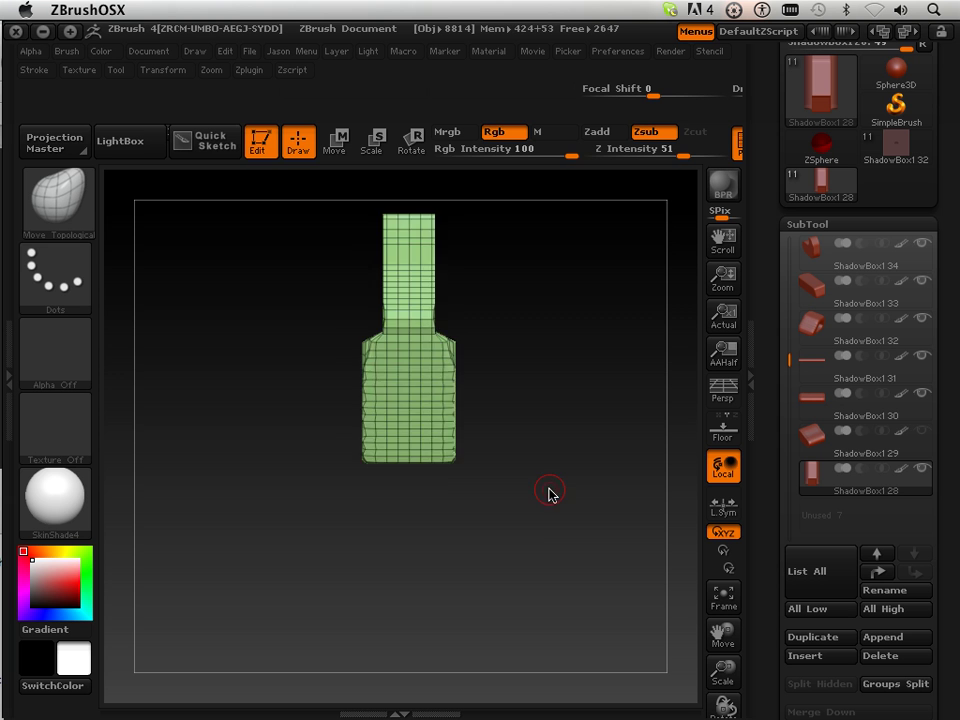
{"action": "left_click_drag", "start_coordinate": [549, 493], "coordinate": [528, 566]}
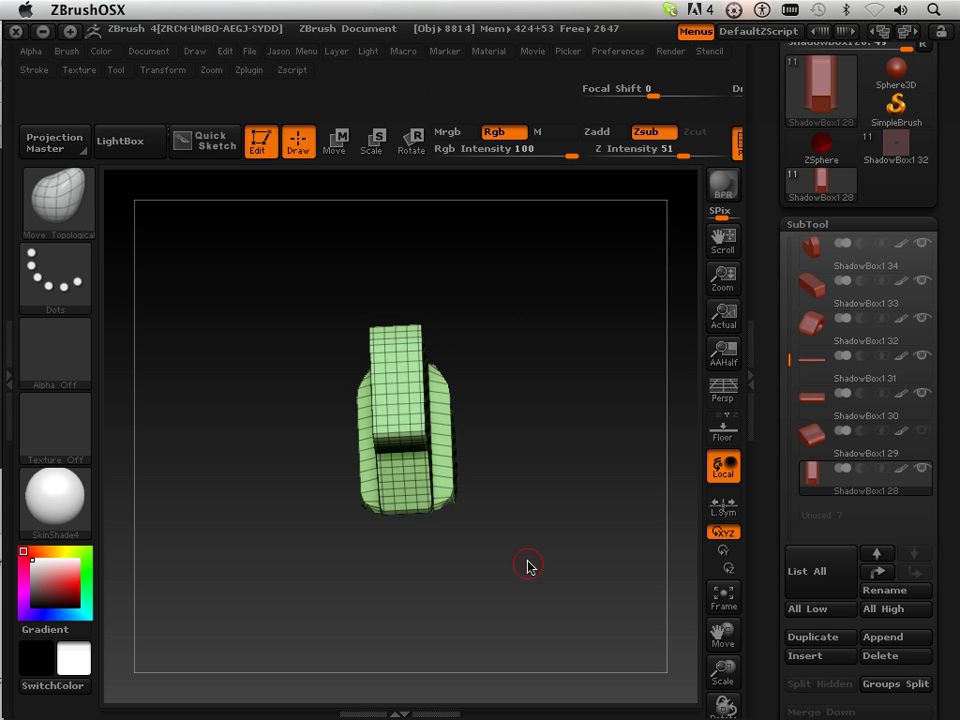
Cut larger bevels into the lower side corners of the wide section with ClipCurve
{"action": "key", "text": "ctrl+shift"}
{"action": "mouse_move", "coordinate": [478, 447]}
{"action": "left_mouse_down", "text": "ctrl+shift"}
{"action": "mouse_move", "coordinate": [437, 551]}
{"action": "mouse_move", "coordinate": [419, 535]}
{"action": "left_mouse_up", "text": "ctrl+shift"}
{"action": "mouse_move", "coordinate": [508, 549]}
{"action": "left_mouse_down"}
{"action": "mouse_move", "coordinate": [418, 549]}
{"action": "mouse_move", "coordinate": [523, 555]}
{"action": "mouse_move", "coordinate": [546, 388]}
{"action": "mouse_move", "coordinate": [534, 379]}
{"action": "left_mouse_up"}
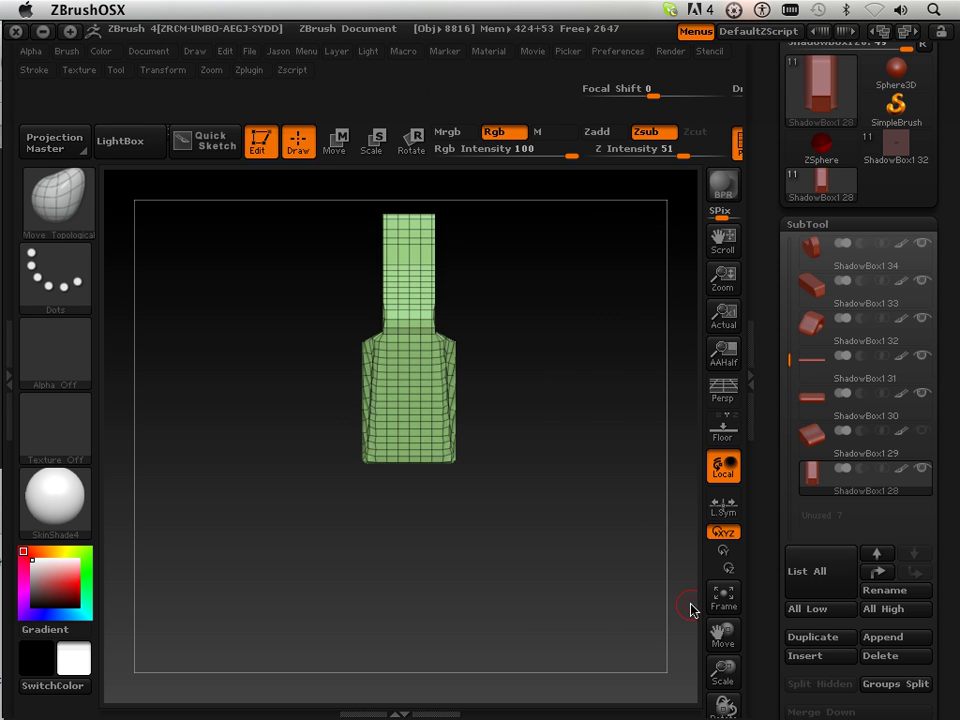
Bevel the side corners of the narrow section with an angled ClipCurve cut and inspect the part from several angles
{"action": "left_click_drag", "start_coordinate": [723, 632], "coordinate": [643, 671]}
{"action": "left_click_drag", "start_coordinate": [362, 361], "coordinate": [418, 362], "text": "ctrl+shift"}
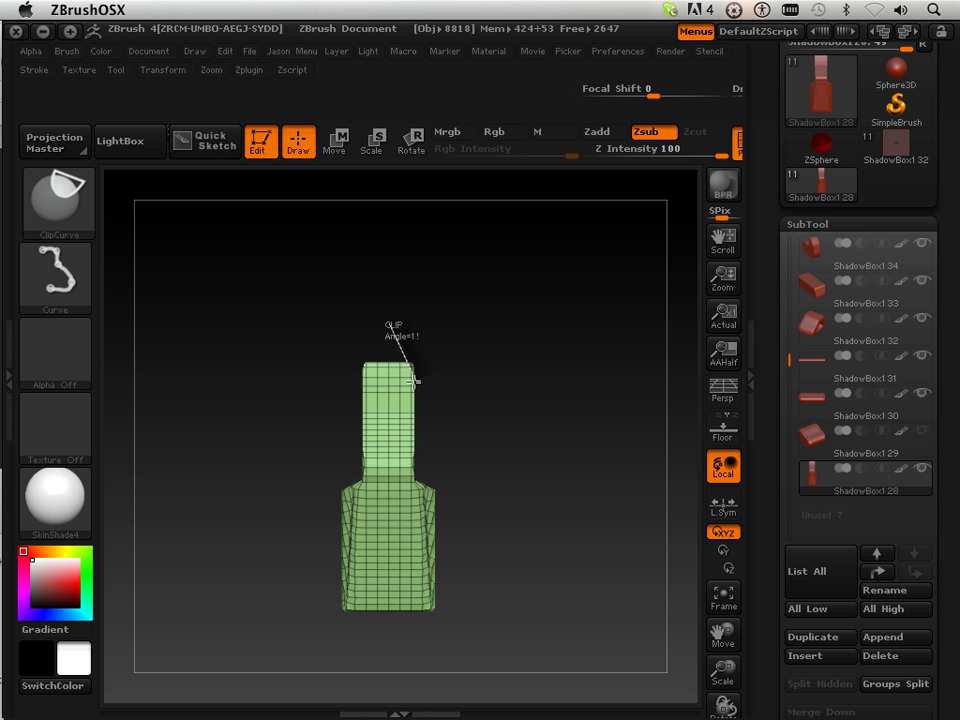
{"action": "left_click_drag", "start_coordinate": [416, 390], "coordinate": [566, 446], "text": "ctrl+shift"}
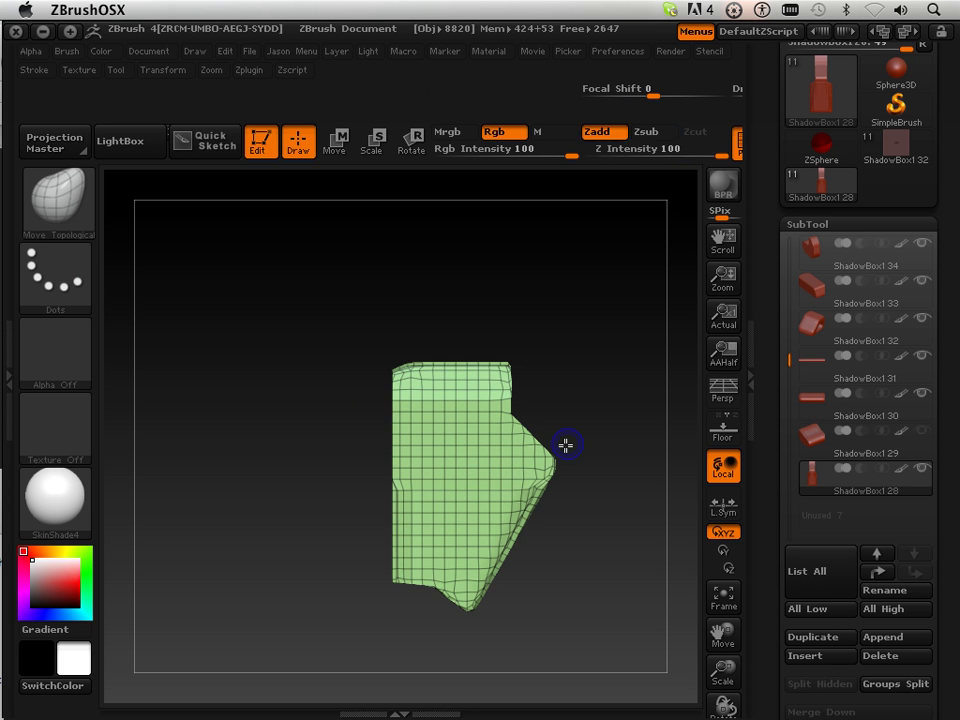
{"action": "left_click_drag", "start_coordinate": [300, 484], "coordinate": [425, 411]}
{"action": "left_click_drag", "start_coordinate": [573, 425], "coordinate": [650, 475]}
{"action": "mouse_move", "coordinate": [591, 588]}
{"action": "left_mouse_down"}
{"action": "mouse_move", "coordinate": [533, 480]}
{"action": "mouse_move", "coordinate": [570, 439]}
{"action": "mouse_move", "coordinate": [600, 463]}
{"action": "mouse_move", "coordinate": [616, 448]}
{"action": "mouse_move", "coordinate": [636, 511]}
{"action": "left_mouse_up"}
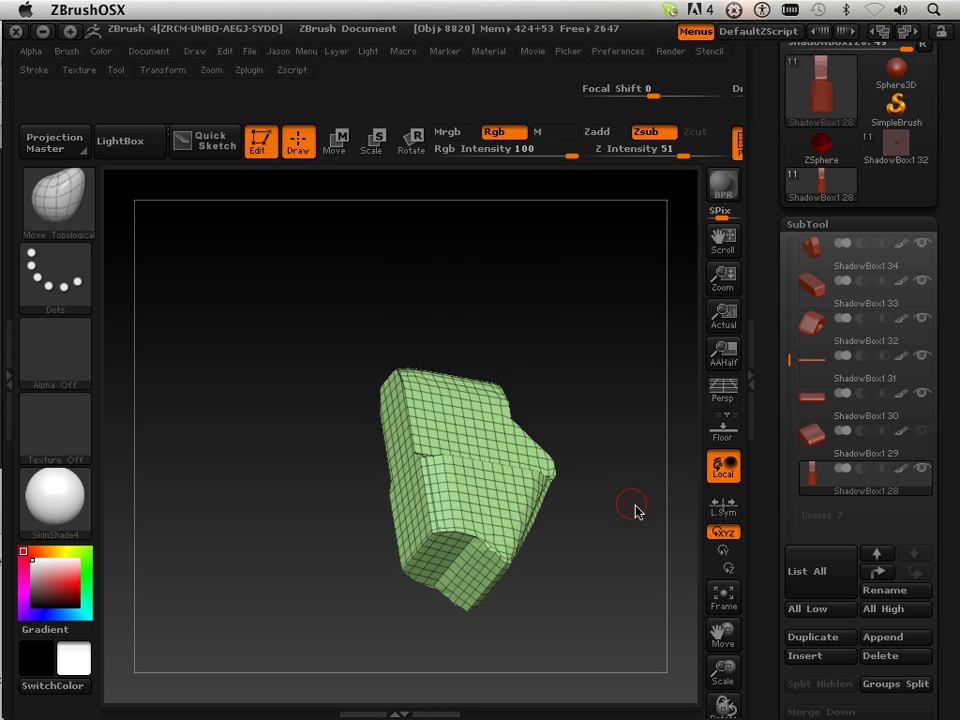
Subdivide the part twice, up to subdivision level 3
{"action": "left_click_drag", "start_coordinate": [769, 582], "coordinate": [762, 416]}
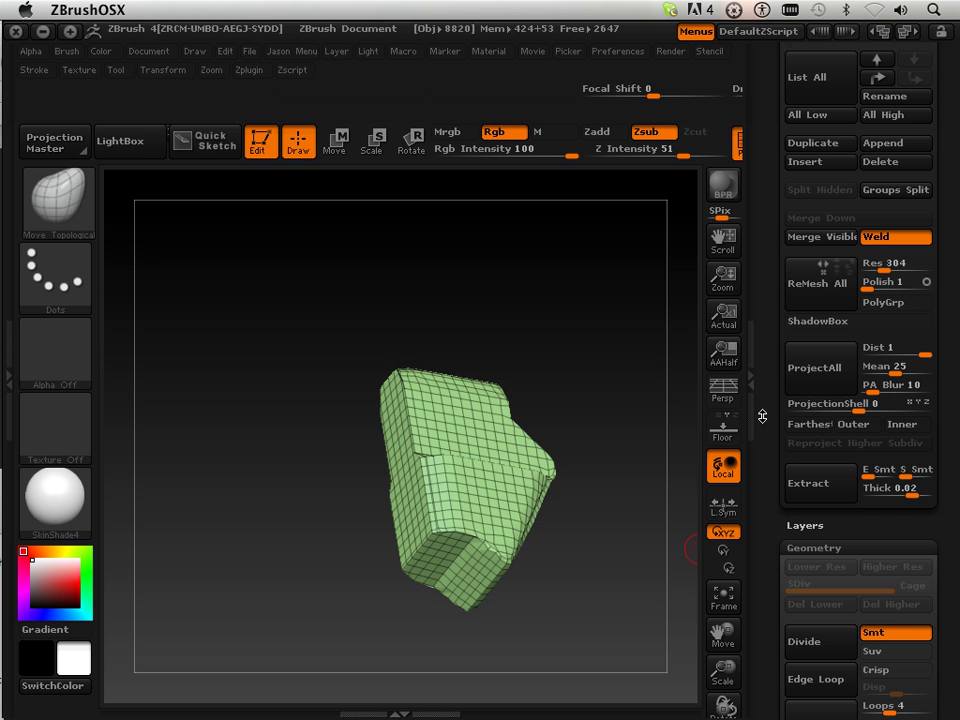
{"action": "left_click", "coordinate": [800, 641]}
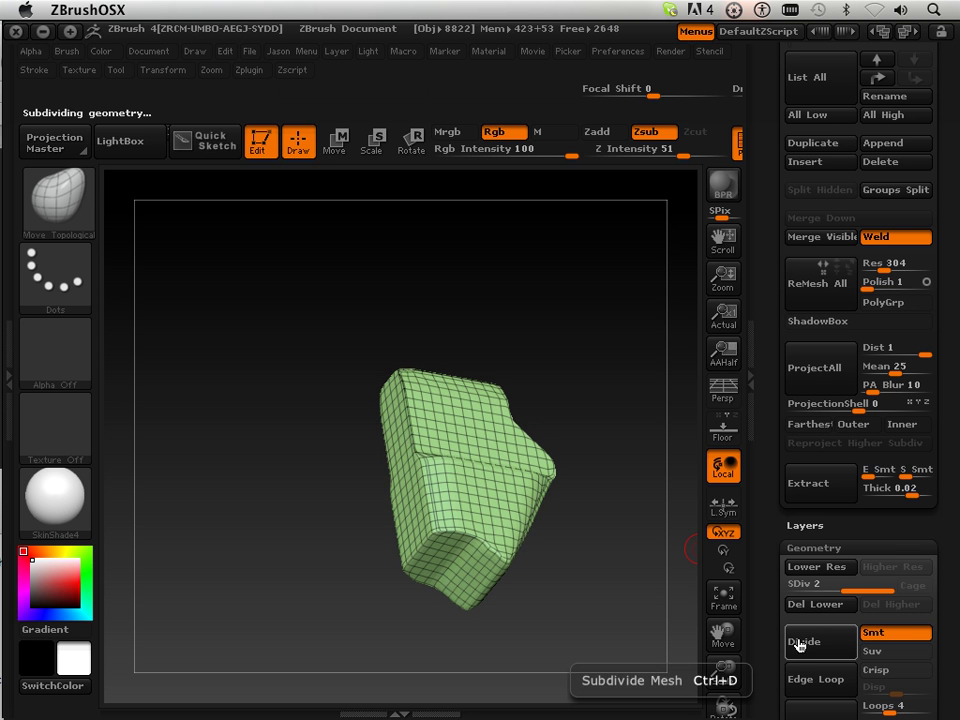
{"action": "left_click", "coordinate": [800, 644]}
Taper the narrow section's outer end with an angled ClipCurve cut and trim the sides of the wide section straight
{"action": "left_click_drag", "start_coordinate": [602, 510], "coordinate": [465, 477]}
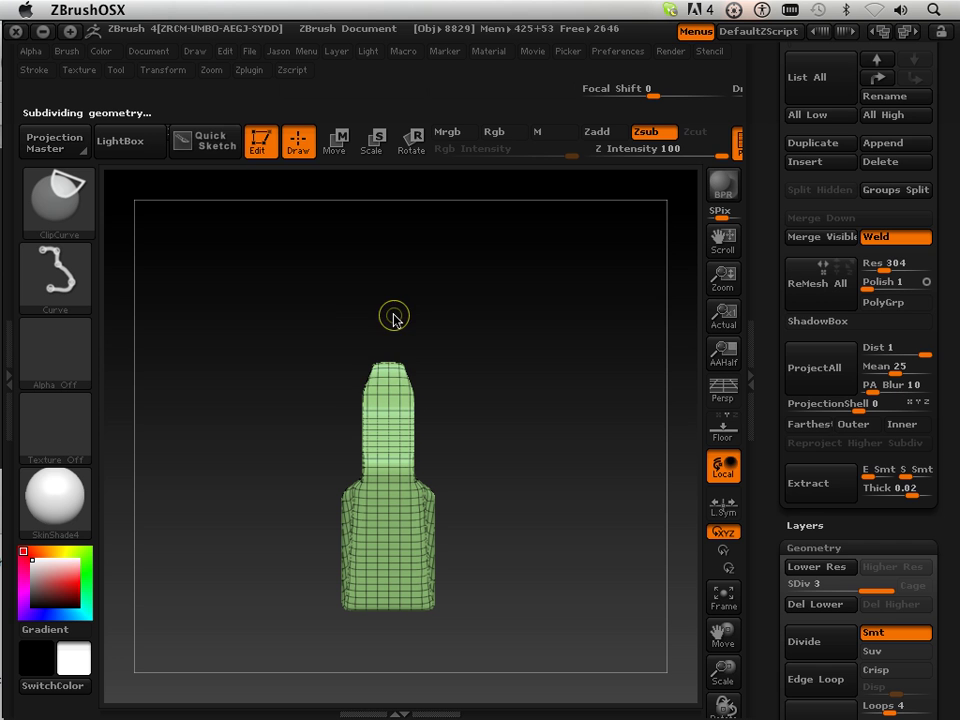
{"action": "mouse_move", "coordinate": [388, 334]}
{"action": "left_mouse_down", "text": "ctrl+shift"}
{"action": "mouse_move", "coordinate": [358, 386]}
{"action": "mouse_move", "coordinate": [399, 365]}
{"action": "left_mouse_up", "text": "ctrl+shift"}
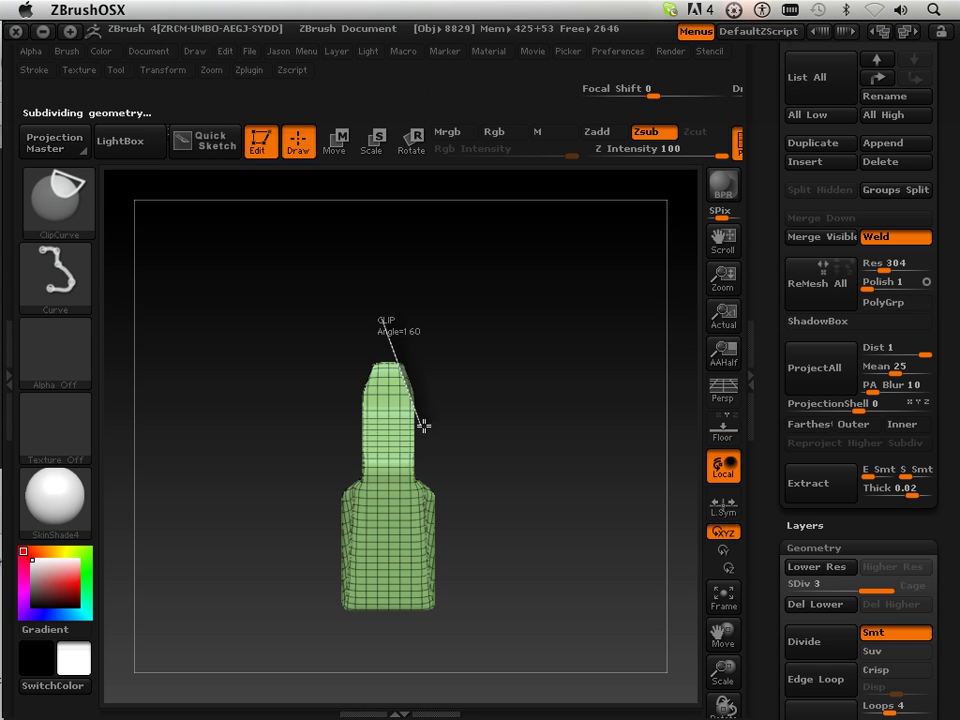
{"action": "left_click_drag", "start_coordinate": [424, 426], "coordinate": [431, 643], "text": "ctrl+shift"}
{"action": "left_click_drag", "start_coordinate": [429, 470], "coordinate": [430, 577], "text": "ctrl+shift"}
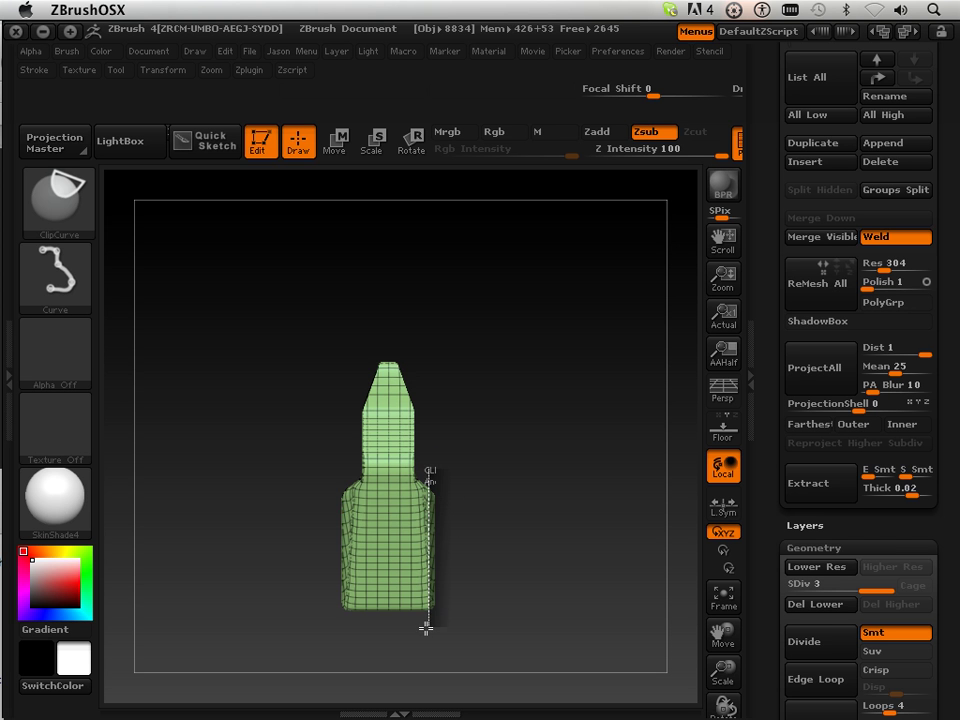
{"action": "left_click_drag", "start_coordinate": [426, 628], "coordinate": [426, 632], "text": "ctrl+shift"}
Bevel the part's upper side corners with an angled ClipCurve cut and inspect it from the side and the end
{"action": "mouse_move", "coordinate": [312, 608]}
{"action": "left_mouse_down"}
{"action": "mouse_move", "coordinate": [277, 586]}
{"action": "mouse_move", "coordinate": [392, 462]}
{"action": "mouse_move", "coordinate": [344, 325]}
{"action": "mouse_move", "coordinate": [283, 266]}
{"action": "left_mouse_up"}
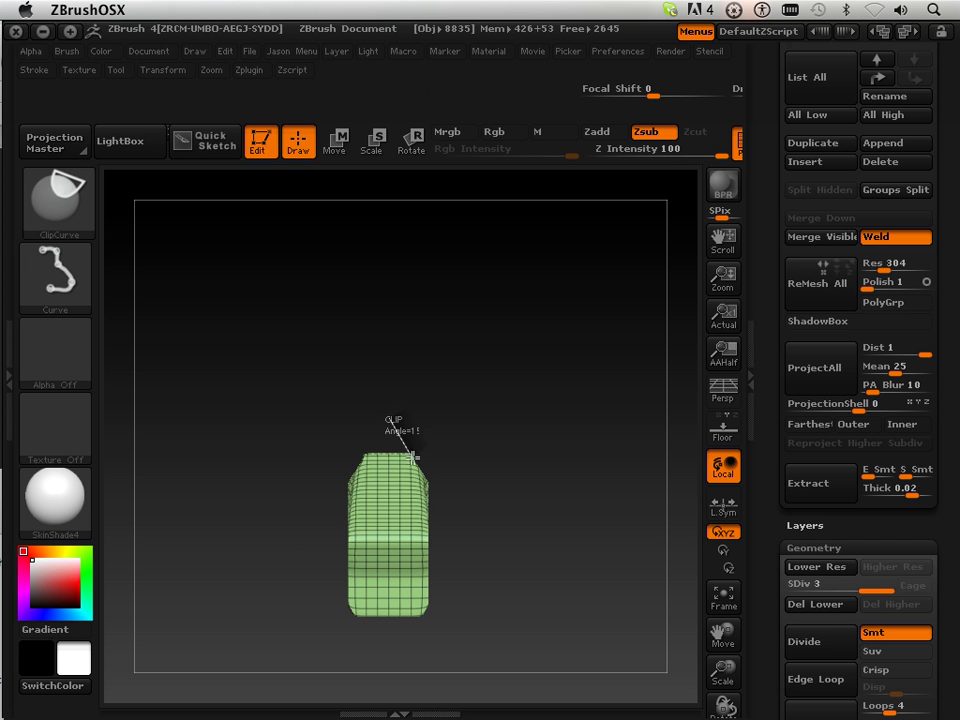
{"action": "mouse_move", "coordinate": [430, 497]}
{"action": "left_mouse_down", "text": "ctrl+shift"}
{"action": "mouse_move", "coordinate": [446, 546]}
{"action": "mouse_move", "coordinate": [461, 444]}
{"action": "mouse_move", "coordinate": [319, 499]}
{"action": "mouse_move", "coordinate": [386, 467]}
{"action": "mouse_move", "coordinate": [399, 444]}
{"action": "mouse_move", "coordinate": [774, 407]}
{"action": "mouse_move", "coordinate": [452, 298]}
{"action": "mouse_move", "coordinate": [388, 347]}
{"action": "mouse_move", "coordinate": [321, 375]}
{"action": "mouse_move", "coordinate": [330, 330]}
{"action": "mouse_move", "coordinate": [354, 345]}
{"action": "left_mouse_up", "text": "ctrl+shift"}
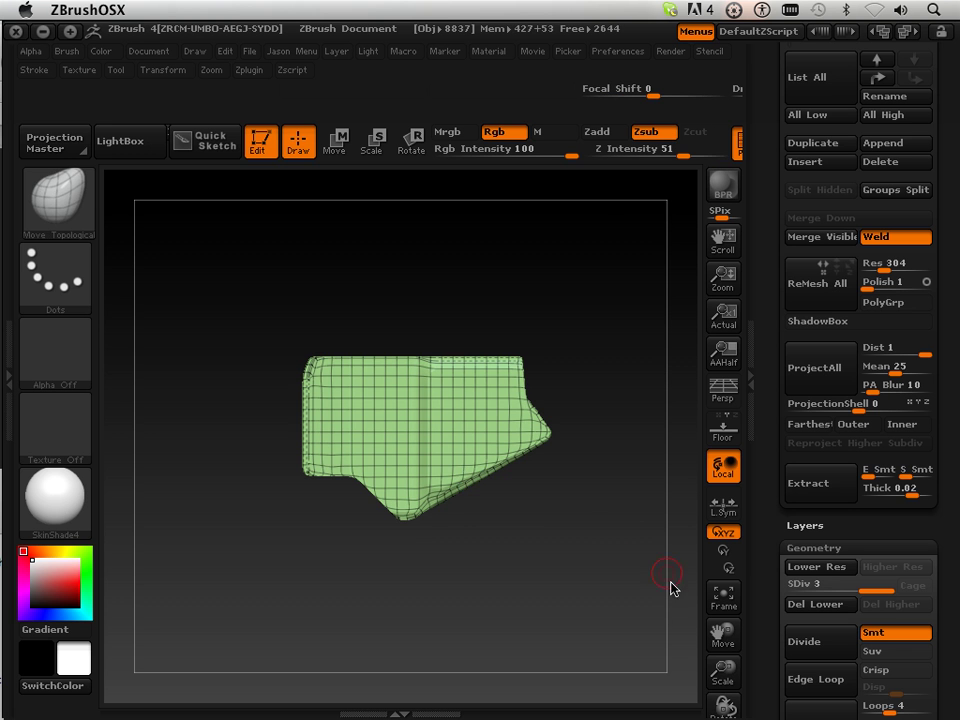
{"action": "left_click_drag", "start_coordinate": [723, 670], "coordinate": [731, 694]}
{"action": "mouse_move", "coordinate": [464, 586]}
{"action": "left_mouse_down"}
{"action": "mouse_move", "coordinate": [550, 550]}
{"action": "mouse_move", "coordinate": [581, 553]}
{"action": "mouse_move", "coordinate": [557, 574]}
{"action": "mouse_move", "coordinate": [512, 523]}
{"action": "mouse_move", "coordinate": [513, 597]}
{"action": "mouse_move", "coordinate": [503, 621]}
{"action": "left_mouse_up"}
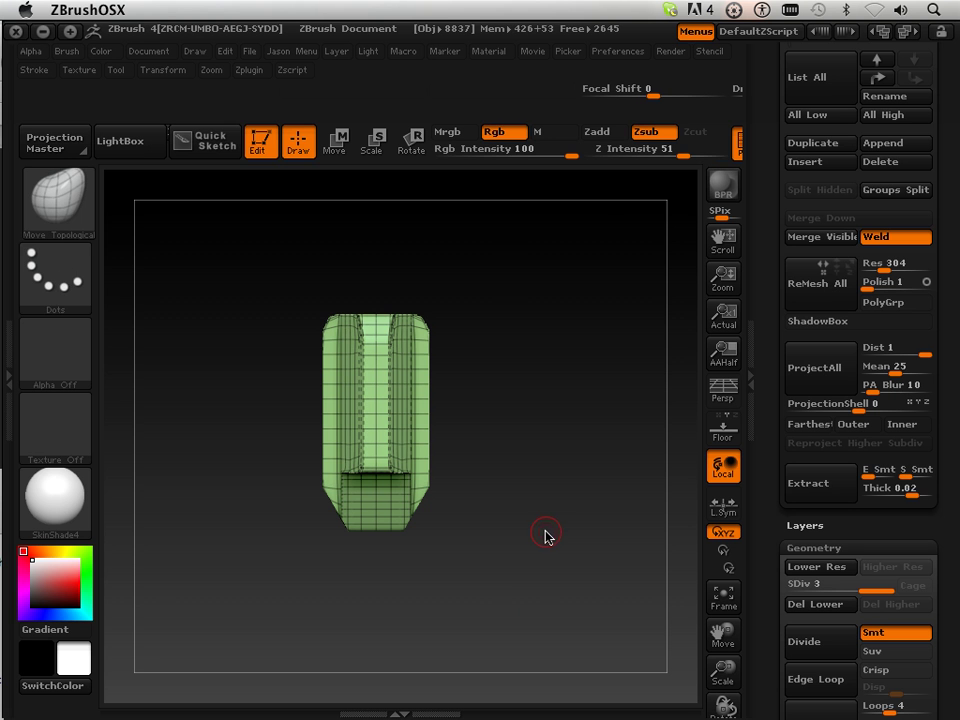
Show the other weapon parts around the active part again and view them from the side
{"action": "left_click", "coordinate": [162, 70]}
{"action": "left_click", "coordinate": [296, 184]}
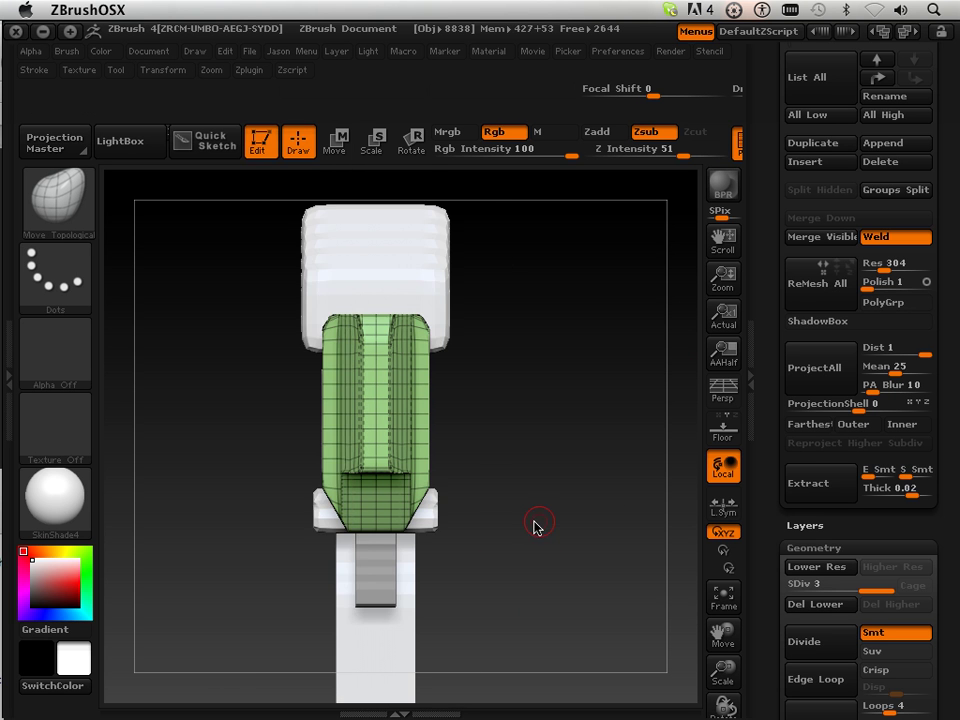
{"action": "left_click_drag", "start_coordinate": [533, 527], "coordinate": [467, 531]}
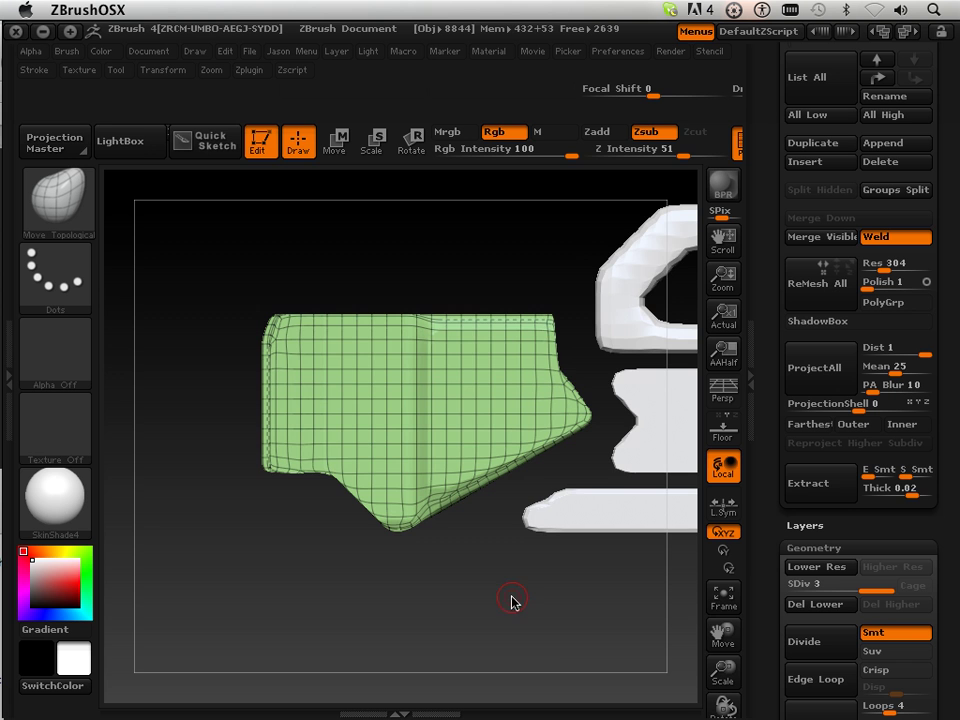
{"action": "left_click_drag", "start_coordinate": [733, 677], "coordinate": [658, 688]}
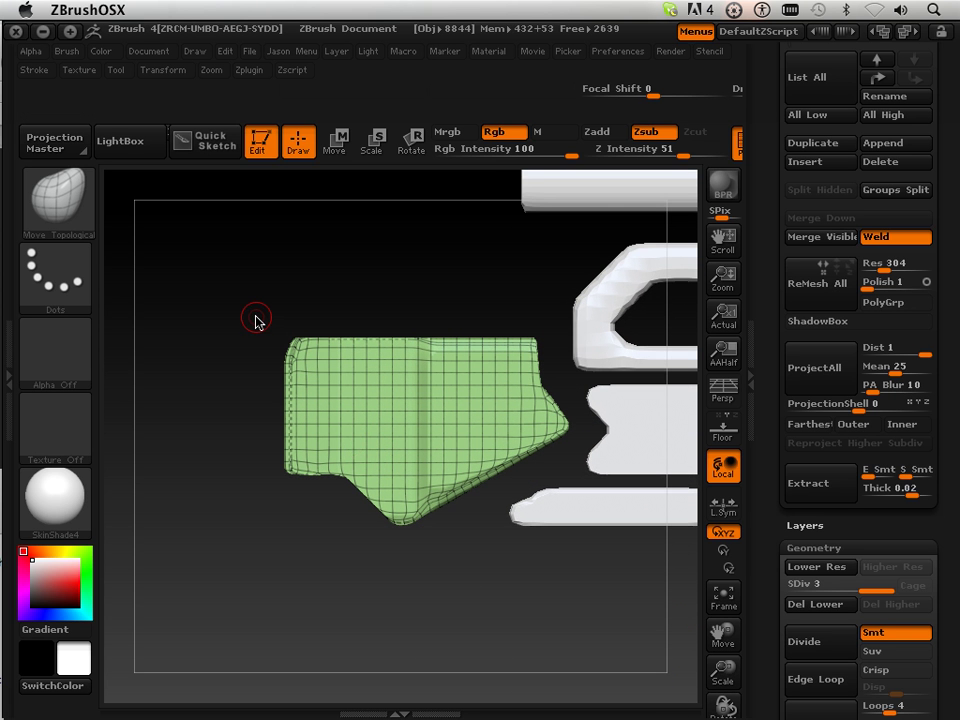
Mask all of the part except its flat left end with a MaskRect selection in side view
{"action": "key", "text": "ctrl"}
{"action": "key", "text": "ctrl+shift"}
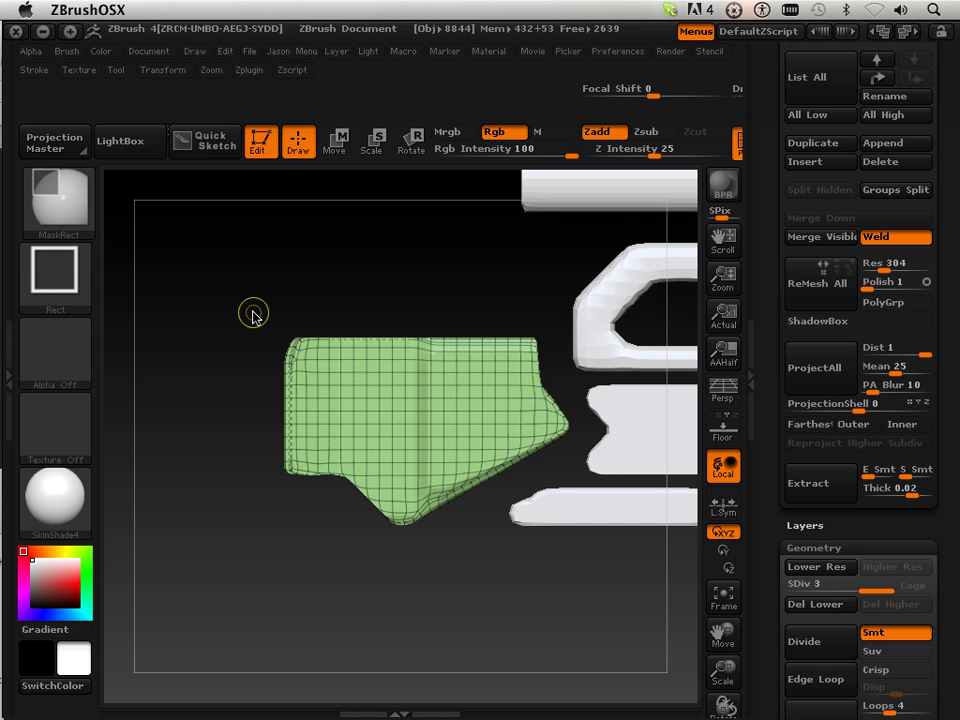
{"action": "left_click_drag", "start_coordinate": [303, 350], "coordinate": [281, 357], "text": "ctrl"}
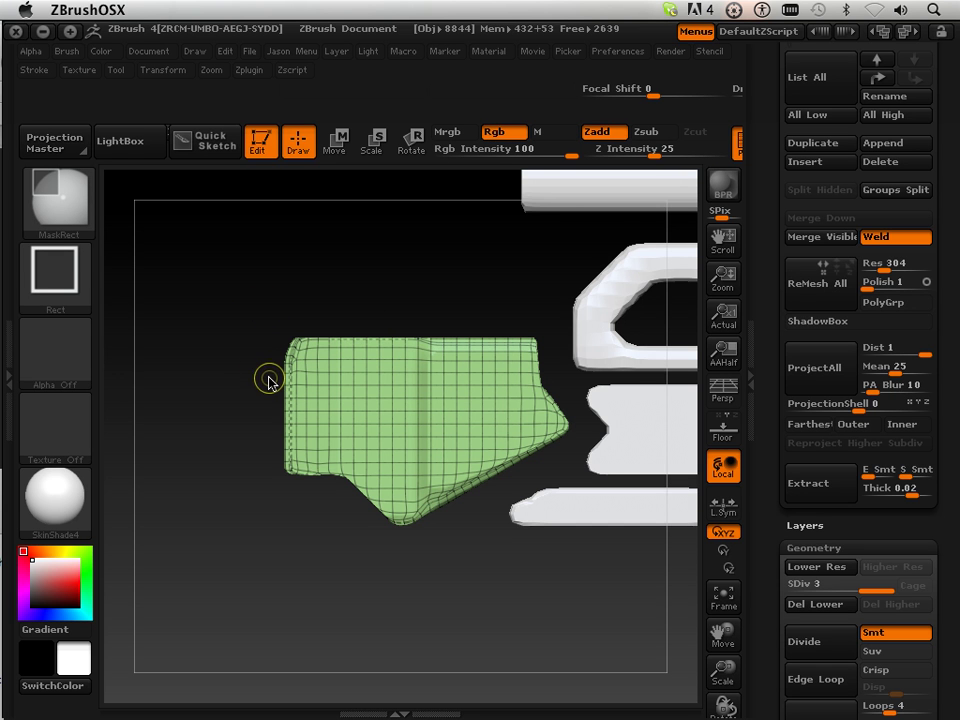
{"action": "key", "text": "ctrl+shift"}
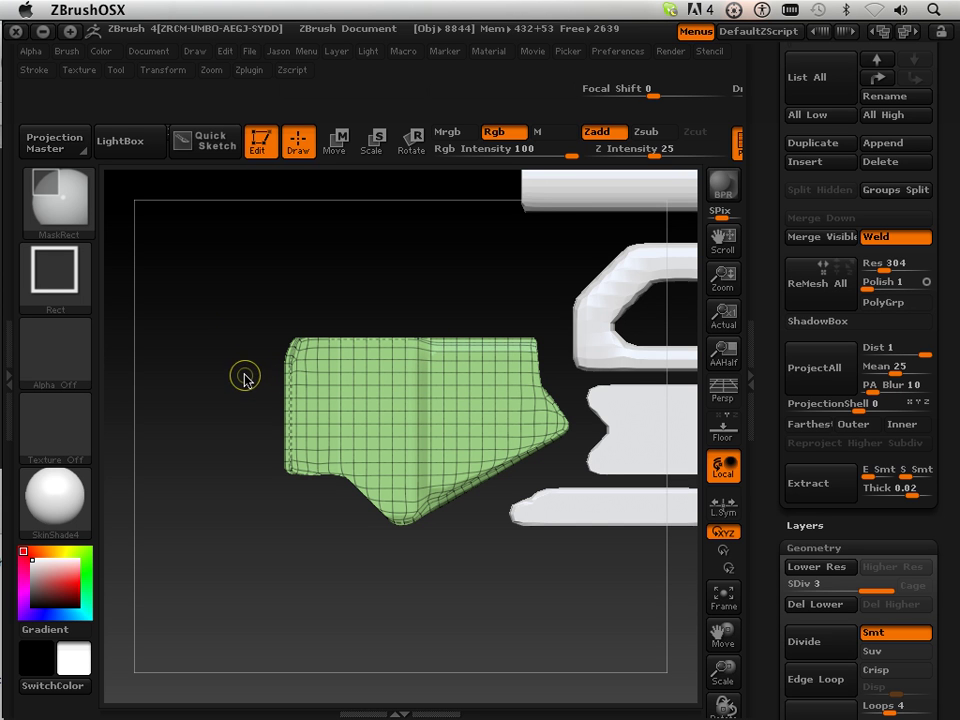
{"action": "left_click_drag", "start_coordinate": [351, 325], "coordinate": [576, 568], "text": "ctrl"}
{"action": "key", "text": "alt"}
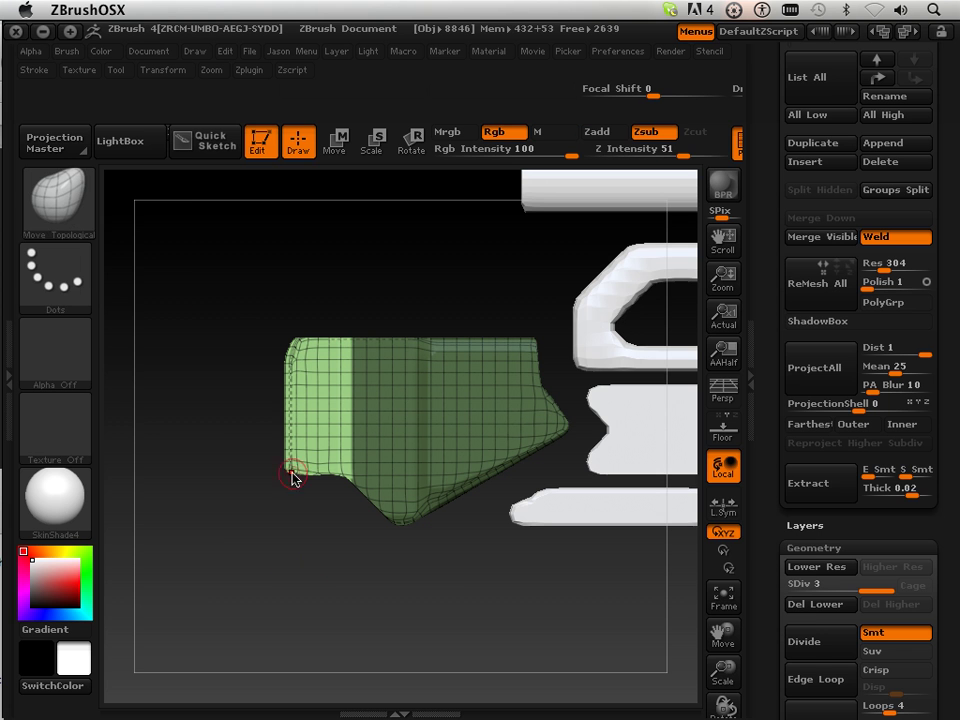
Set ClipRect as the clipping brush and accept the selection-brush note
{"action": "left_click", "coordinate": [70, 212]}
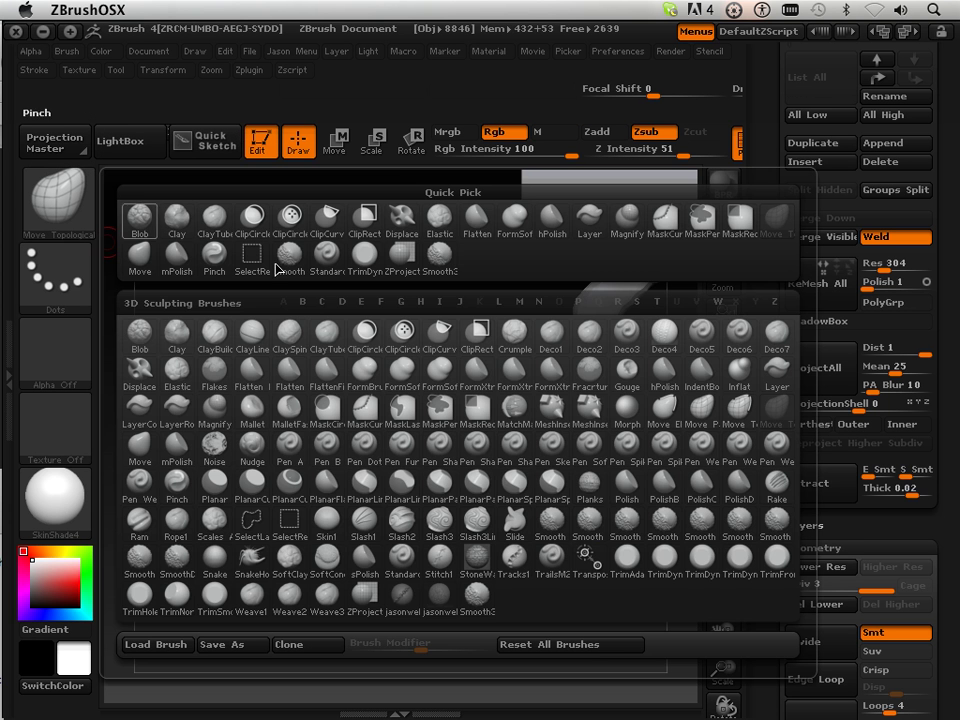
{"action": "left_click", "coordinate": [468, 345]}
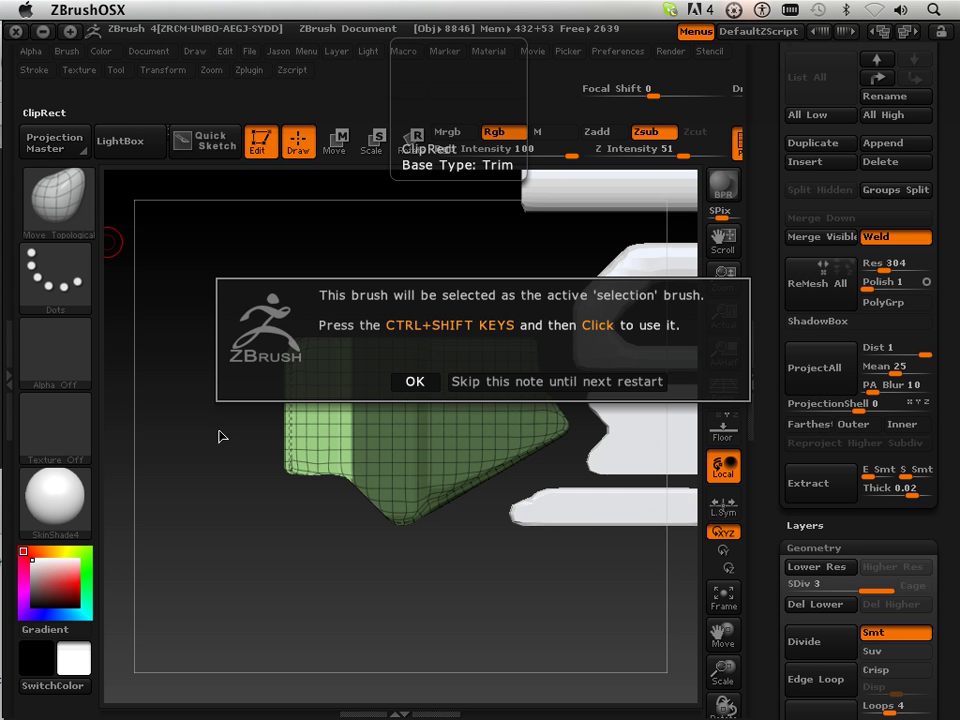
{"action": "left_click", "coordinate": [402, 387]}
{"action": "key", "text": "ctrl+shift"}
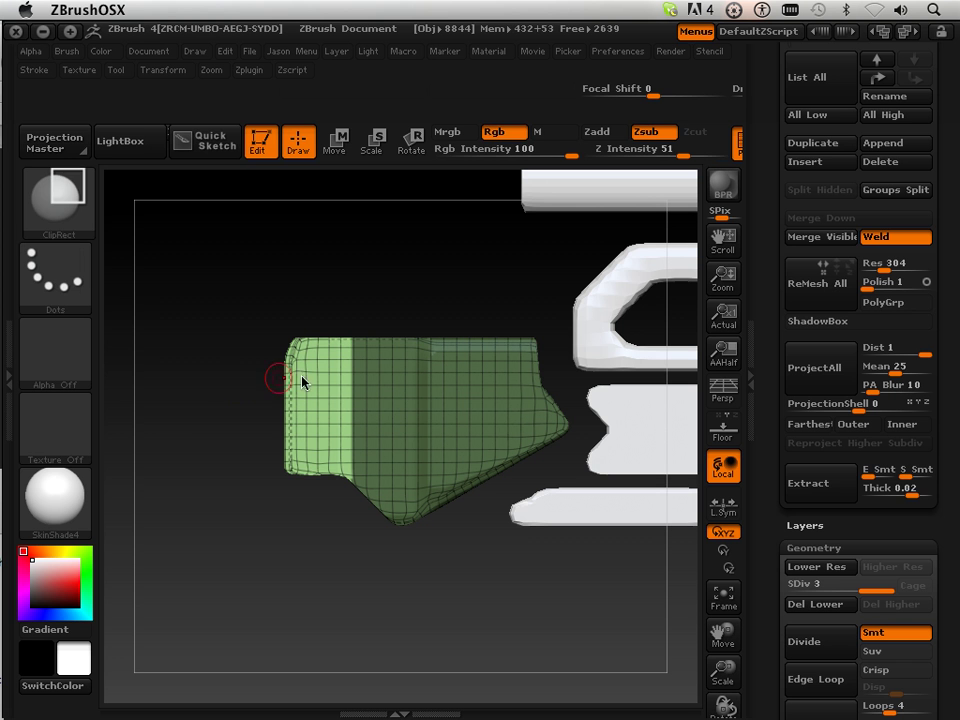
{"action": "left_click", "coordinate": [157, 77]}
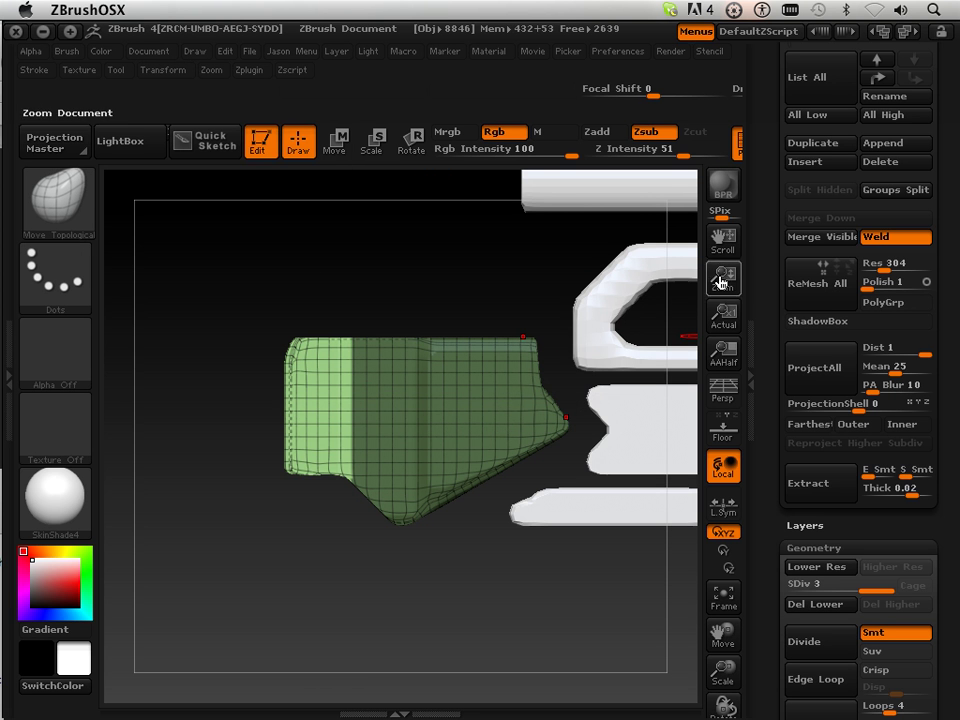
Show the ShadowBox137 subtool and clip the part's unmasked end with ClipRect into a narrower block facing it
{"action": "left_click_drag", "start_coordinate": [758, 228], "coordinate": [747, 447]}
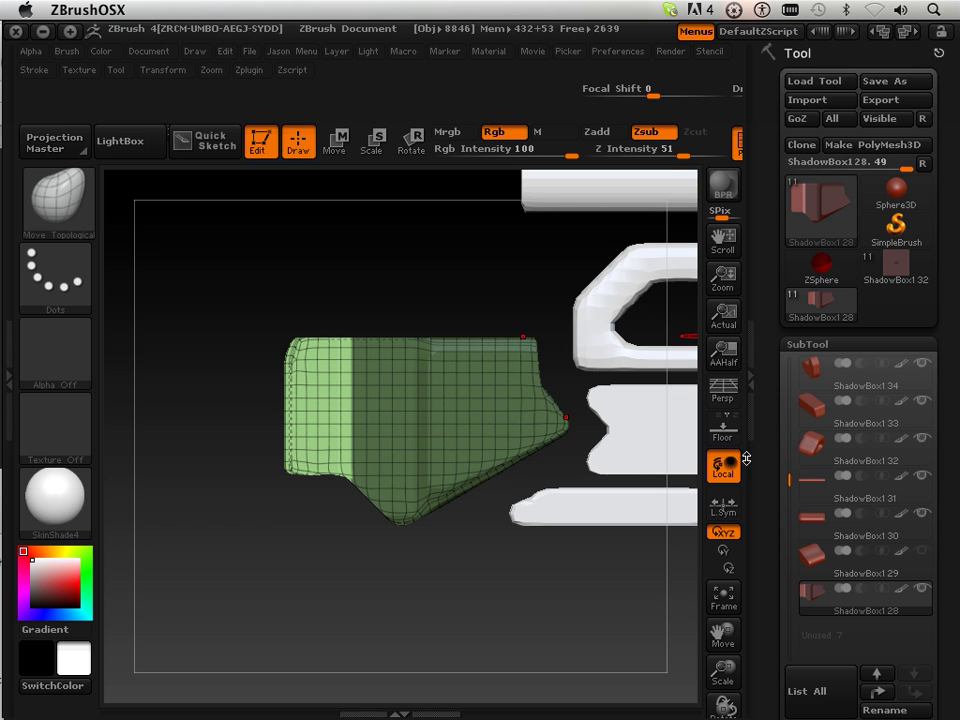
{"action": "scroll", "coordinate": [752, 439], "scroll_direction": "down", "scroll_amount": 3}
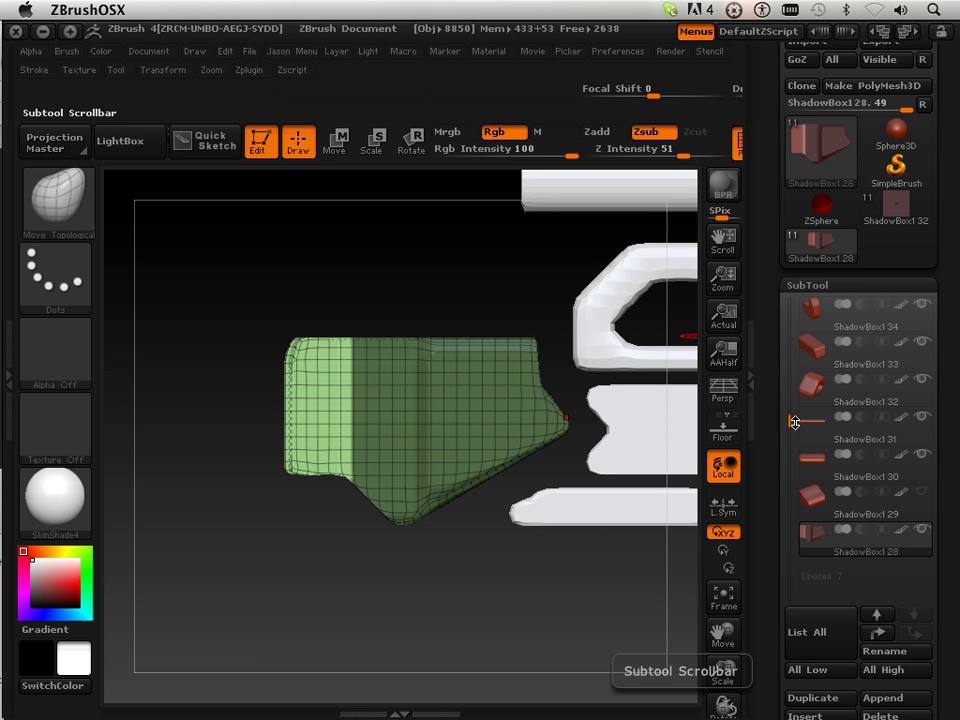
{"action": "mouse_move", "coordinate": [792, 424]}
{"action": "left_mouse_down"}
{"action": "mouse_move", "coordinate": [795, 437]}
{"action": "mouse_move", "coordinate": [784, 305]}
{"action": "left_mouse_up"}
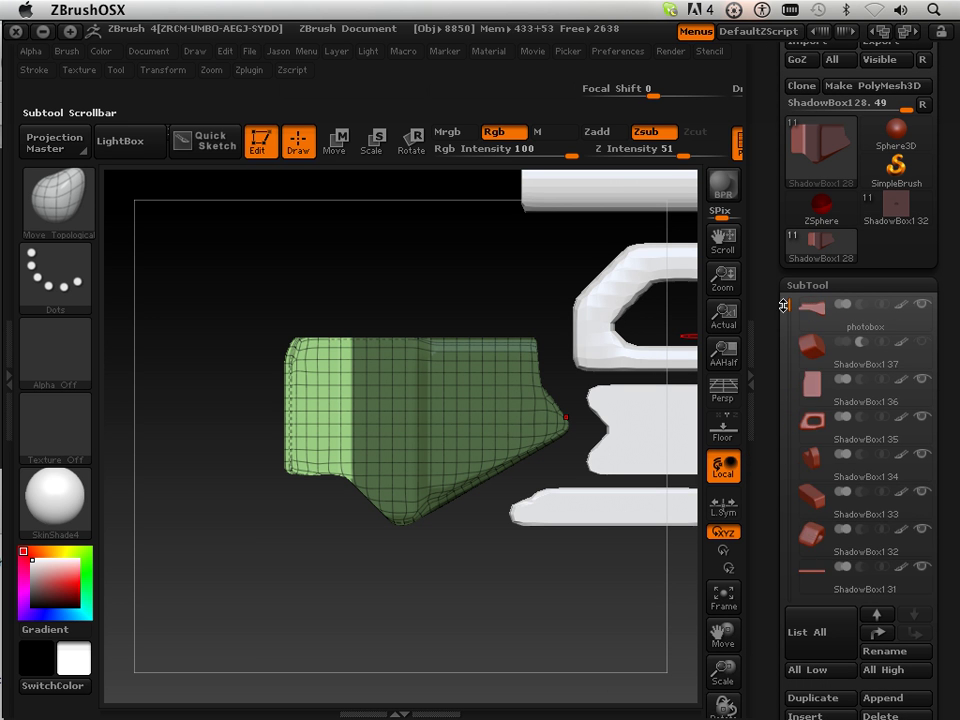
{"action": "left_click", "coordinate": [922, 345]}
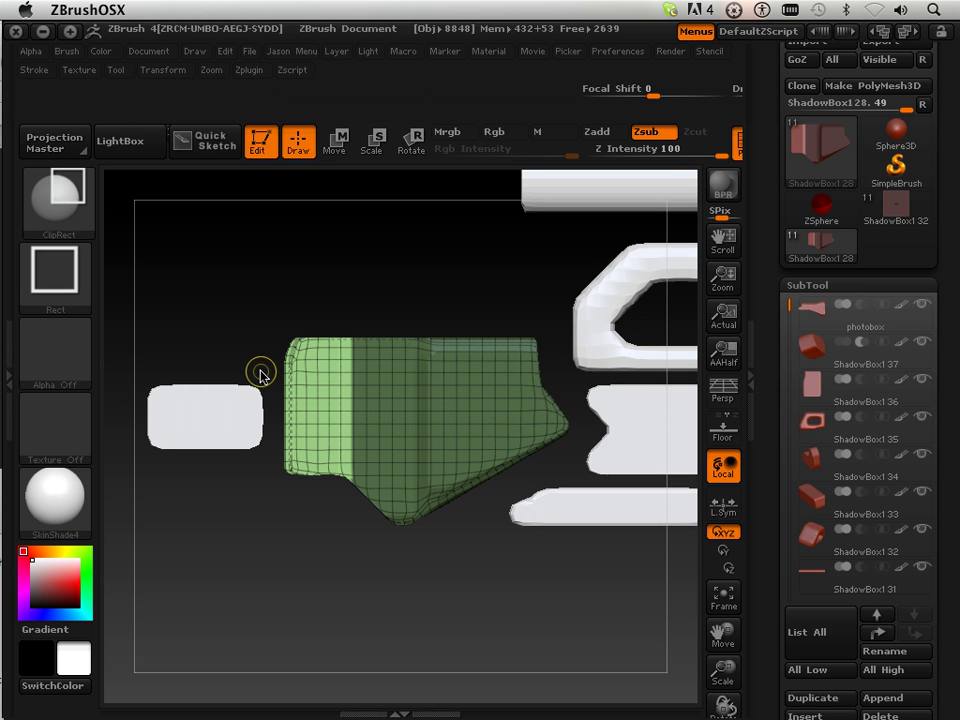
{"action": "mouse_move", "coordinate": [261, 372]}
{"action": "left_mouse_down", "text": "ctrl+shift"}
{"action": "mouse_move", "coordinate": [283, 411]}
{"action": "mouse_move", "coordinate": [368, 456]}
{"action": "mouse_move", "coordinate": [356, 456]}
{"action": "left_mouse_up", "text": "ctrl+shift"}
{"action": "mouse_move", "coordinate": [274, 544]}
{"action": "left_mouse_down"}
{"action": "mouse_move", "coordinate": [352, 540]}
{"action": "mouse_move", "coordinate": [264, 540]}
{"action": "mouse_move", "coordinate": [277, 572]}
{"action": "mouse_move", "coordinate": [339, 570]}
{"action": "mouse_move", "coordinate": [289, 571]}
{"action": "left_mouse_up"}
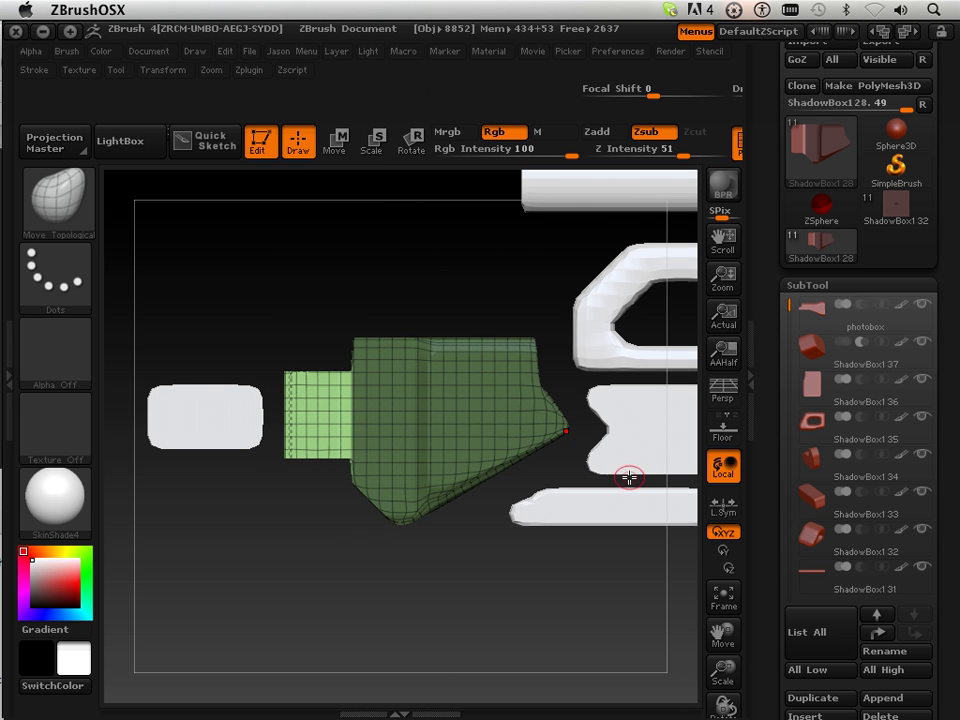
Show the ShadowBox129 subtool above the part and view the assembled parts end-on
{"action": "left_click_drag", "start_coordinate": [792, 306], "coordinate": [793, 369]}
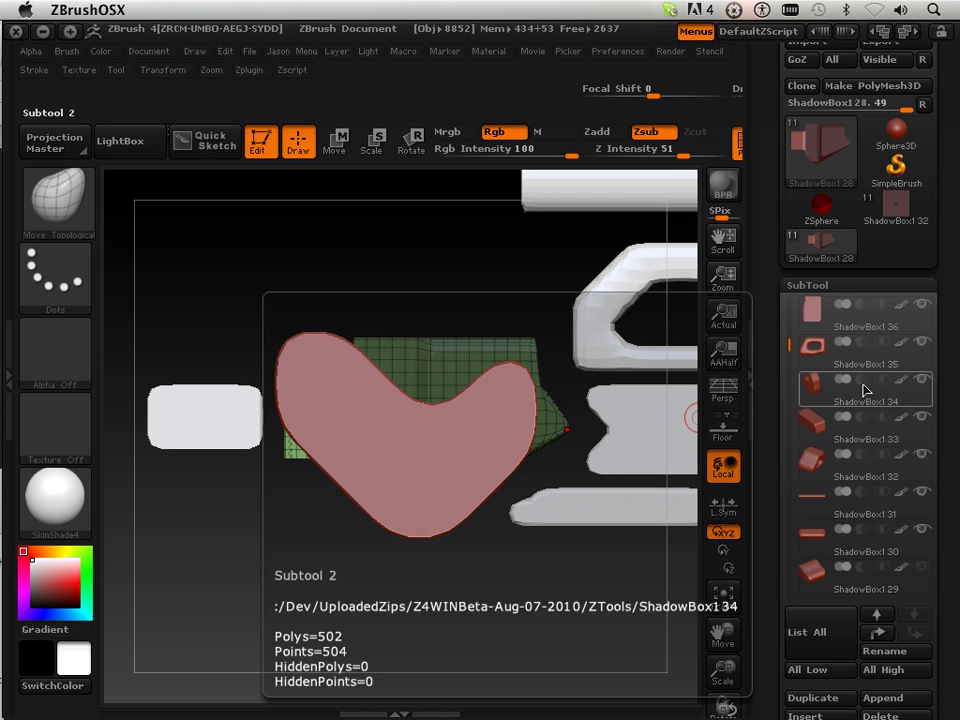
{"action": "left_click_drag", "start_coordinate": [791, 355], "coordinate": [793, 386]}
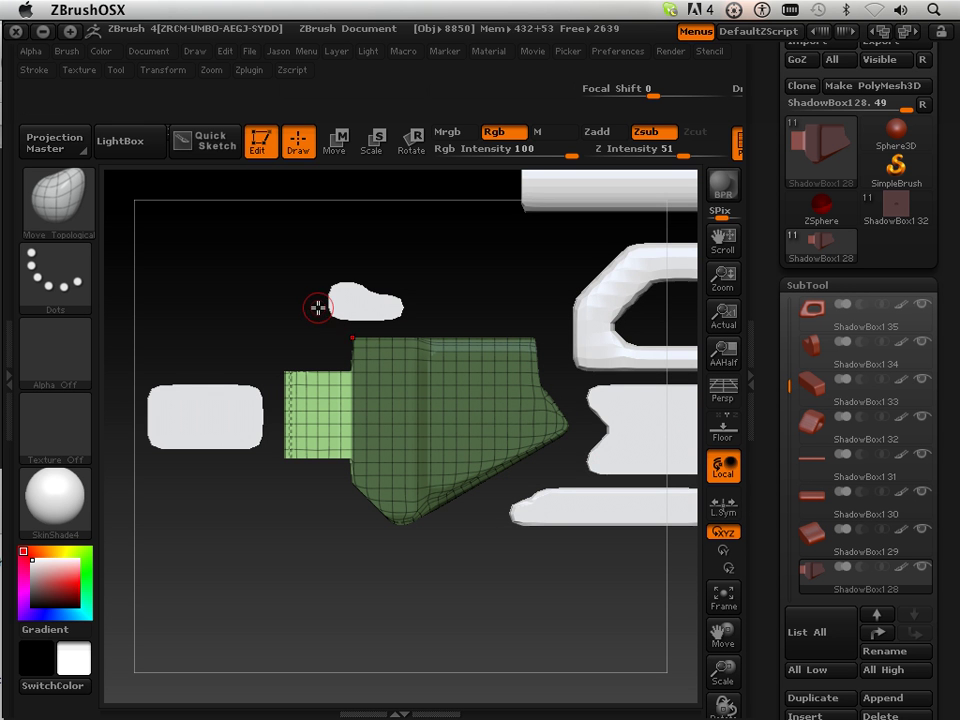
{"action": "mouse_move", "coordinate": [314, 533]}
{"action": "left_mouse_down"}
{"action": "mouse_move", "coordinate": [366, 542]}
{"action": "mouse_move", "coordinate": [311, 534]}
{"action": "left_mouse_up"}
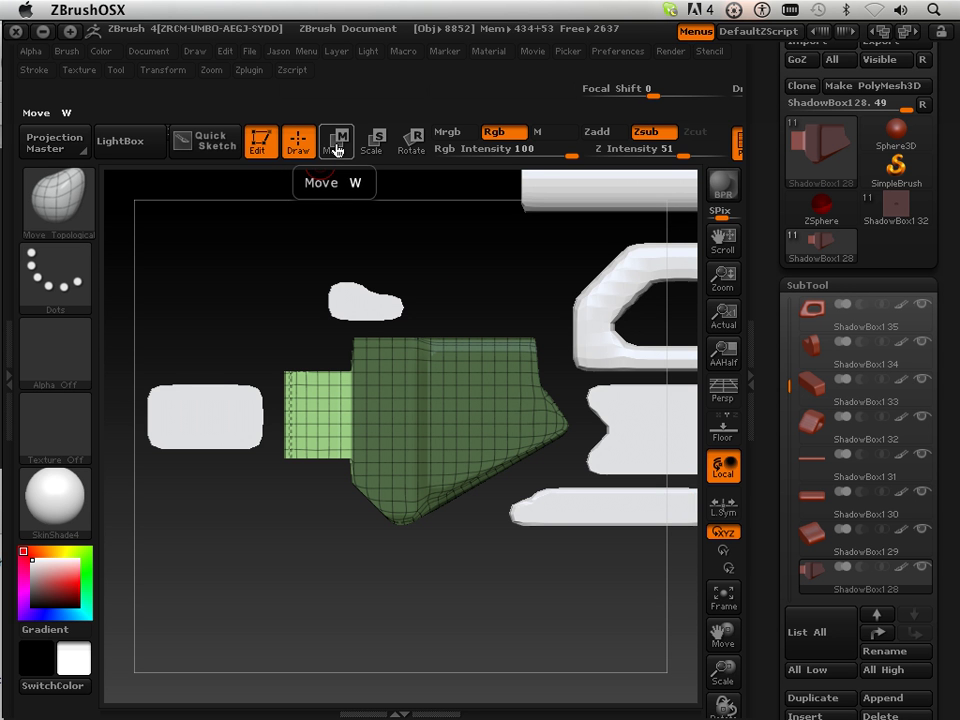
{"action": "key", "text": "shift"}
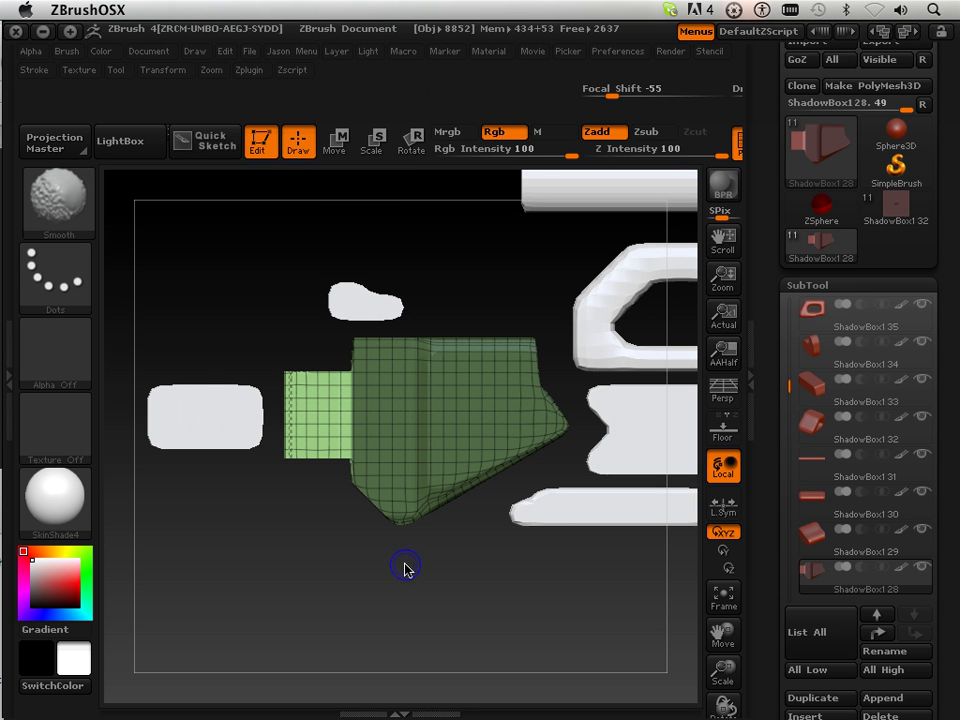
{"action": "left_click_drag", "start_coordinate": [415, 627], "coordinate": [446, 643]}
{"action": "left_click_drag", "start_coordinate": [495, 581], "coordinate": [530, 577]}
{"action": "left_click_drag", "start_coordinate": [521, 621], "coordinate": [523, 388]}
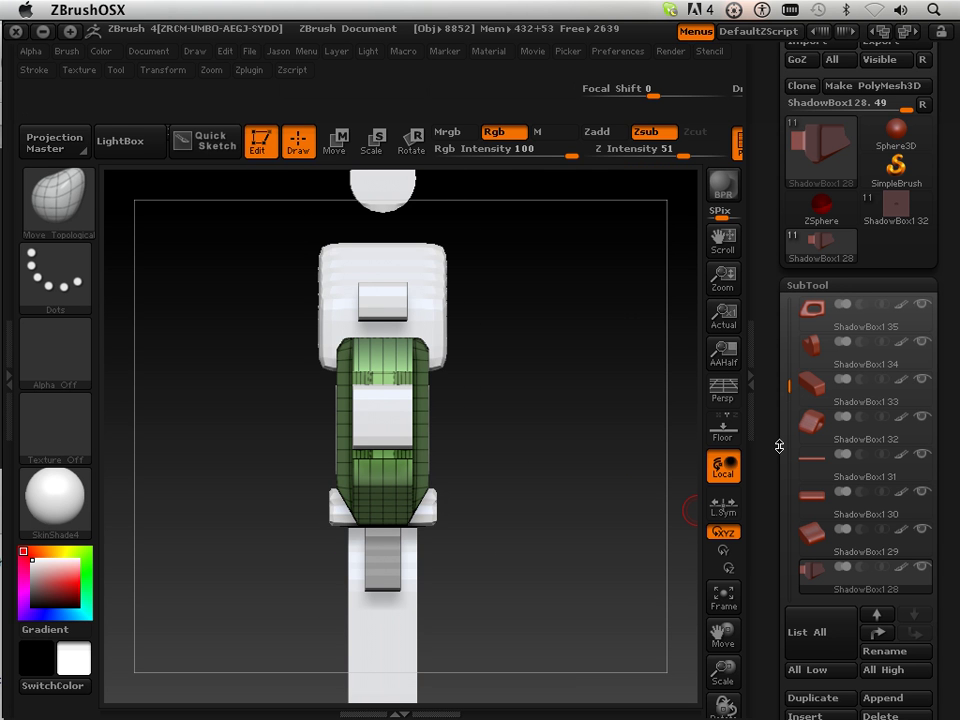
Clear the mask from the active part
{"action": "scroll", "coordinate": [779, 446], "scroll_direction": "down", "scroll_amount": 3}
{"action": "mouse_move", "coordinate": [825, 456]}
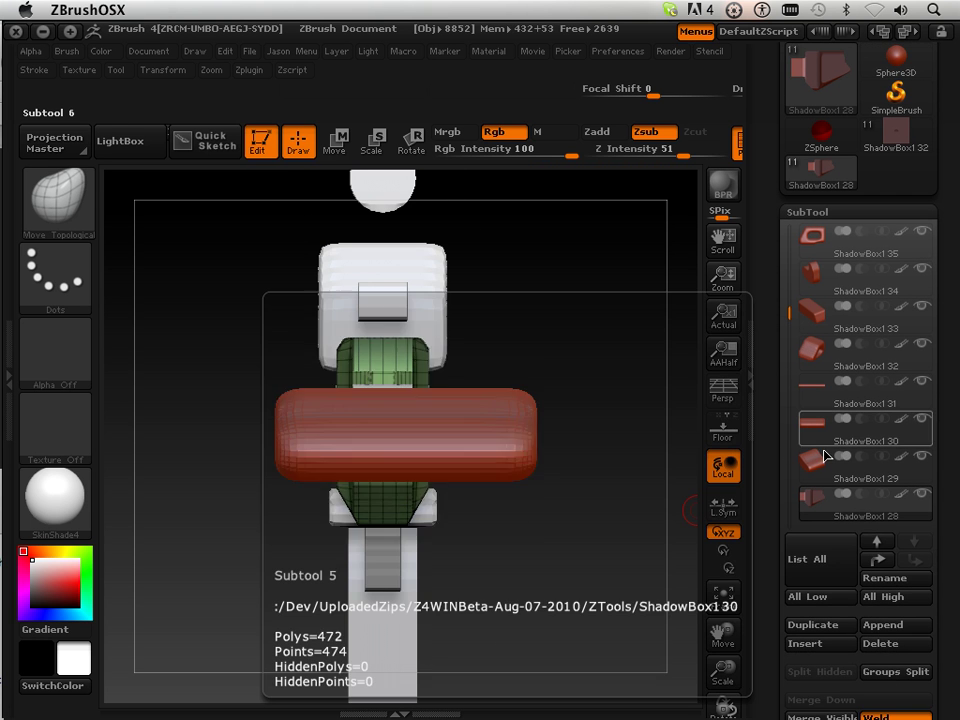
{"action": "left_click_drag", "start_coordinate": [776, 623], "coordinate": [762, 489]}
{"action": "left_click_drag", "start_coordinate": [762, 569], "coordinate": [779, 433]}
{"action": "left_click", "coordinate": [797, 535]}
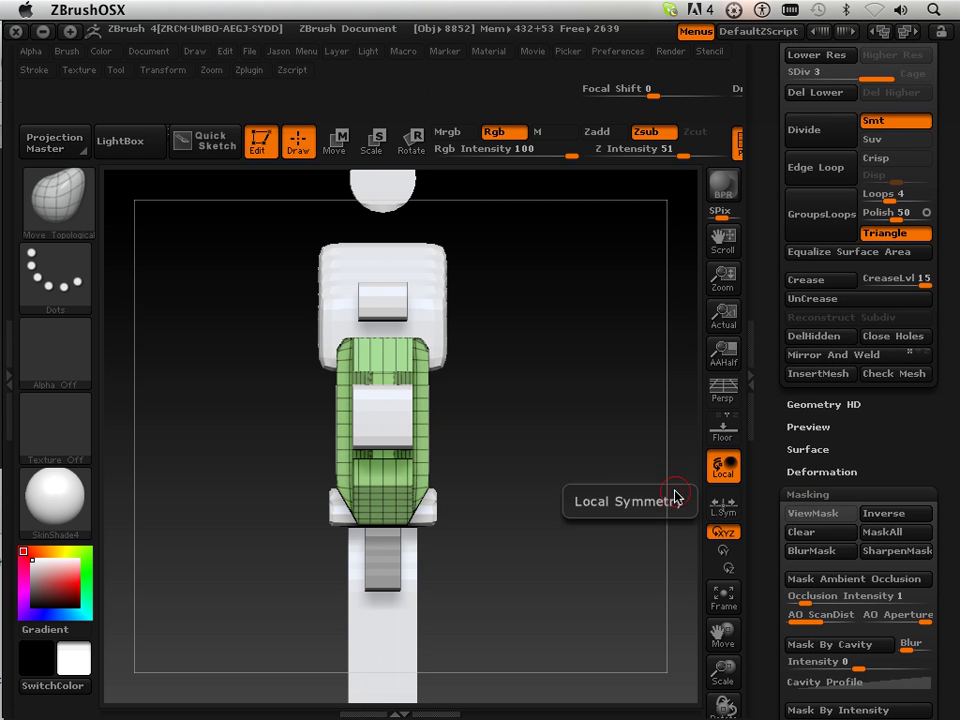
Make the ShadowBox137 subtool active and set ClipCircle as the clipping brush, accepting the selection-brush note
{"action": "left_click_drag", "start_coordinate": [766, 268], "coordinate": [772, 511]}
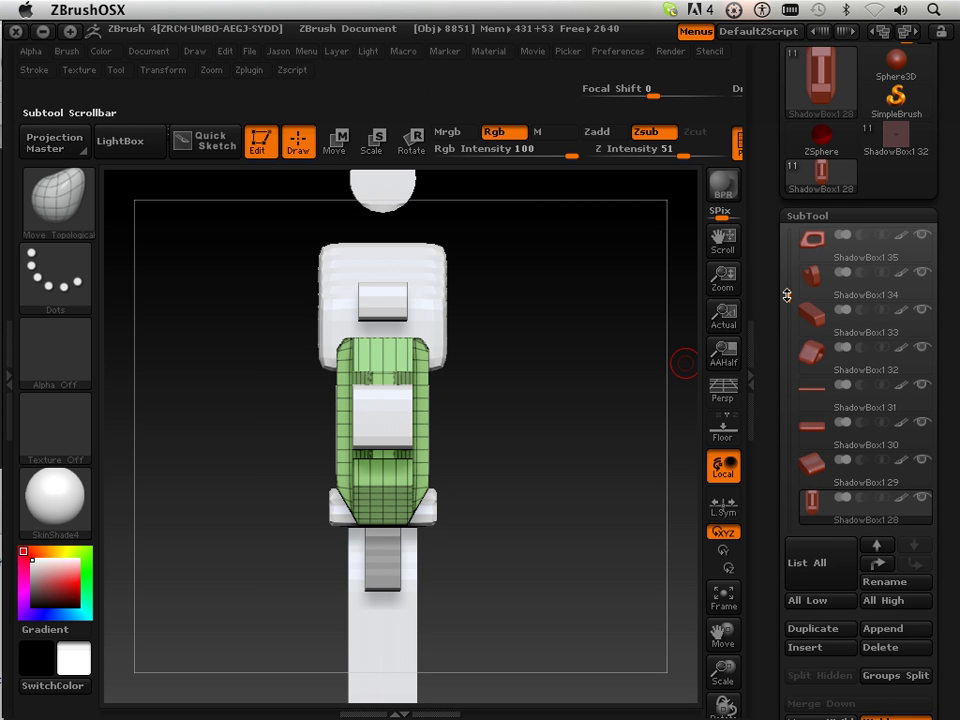
{"action": "left_click_drag", "start_coordinate": [787, 295], "coordinate": [791, 254]}
{"action": "mouse_move", "coordinate": [853, 247]}
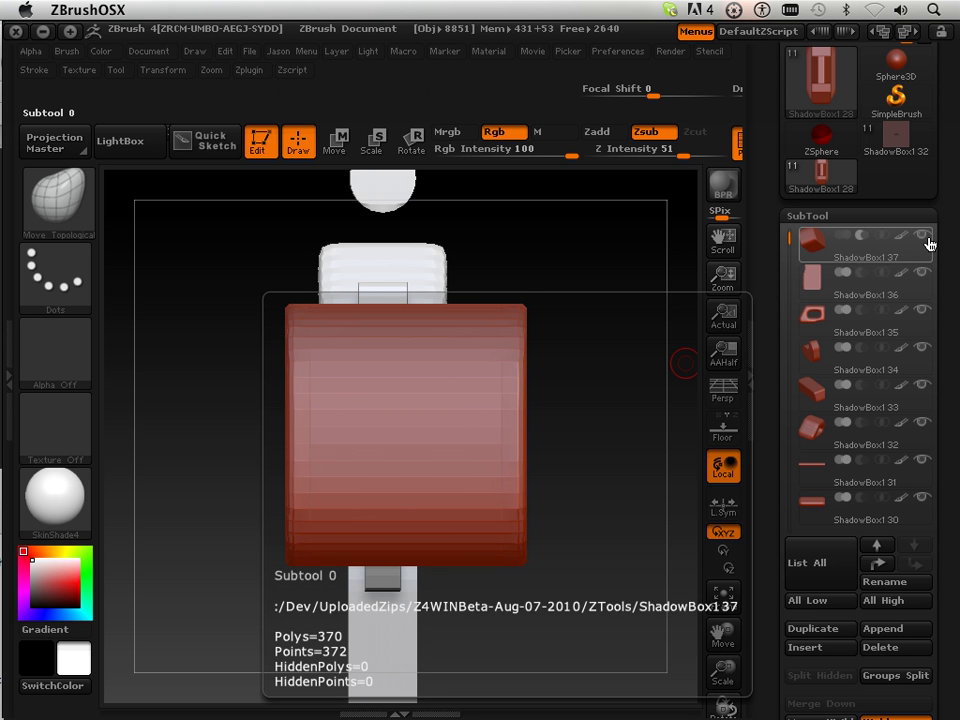
{"action": "left_click", "coordinate": [816, 245]}
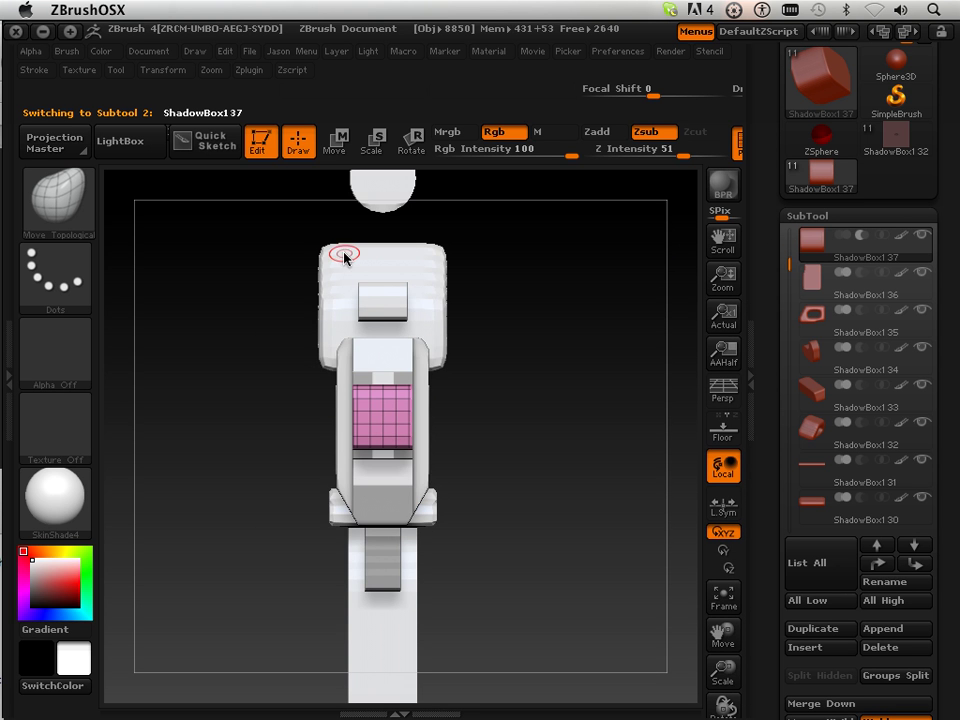
{"action": "left_click", "coordinate": [78, 213]}
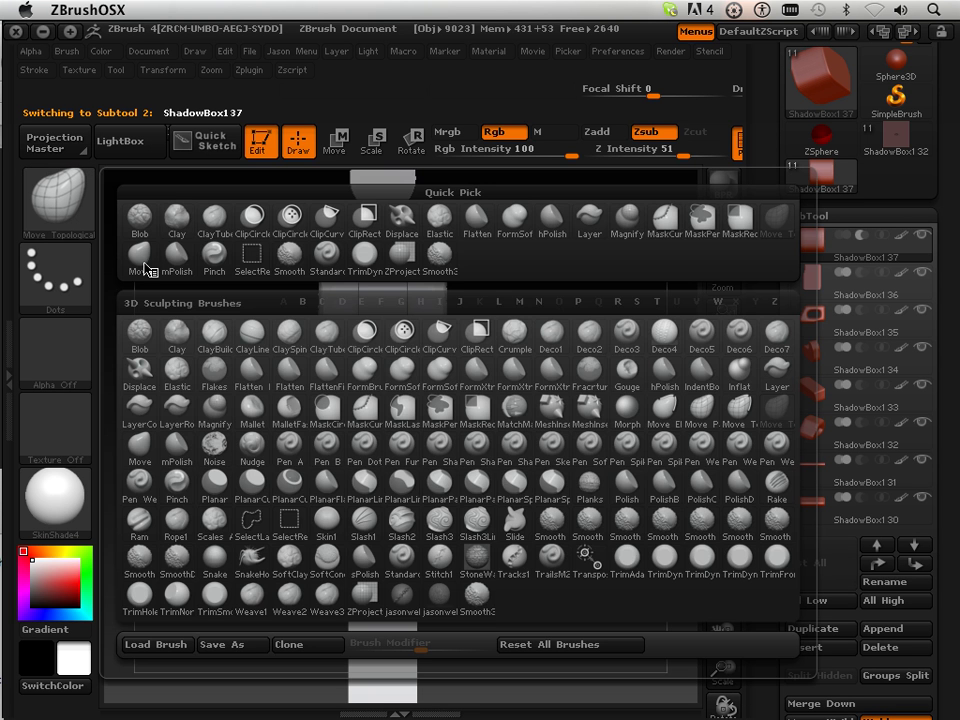
{"action": "left_click", "coordinate": [365, 331]}
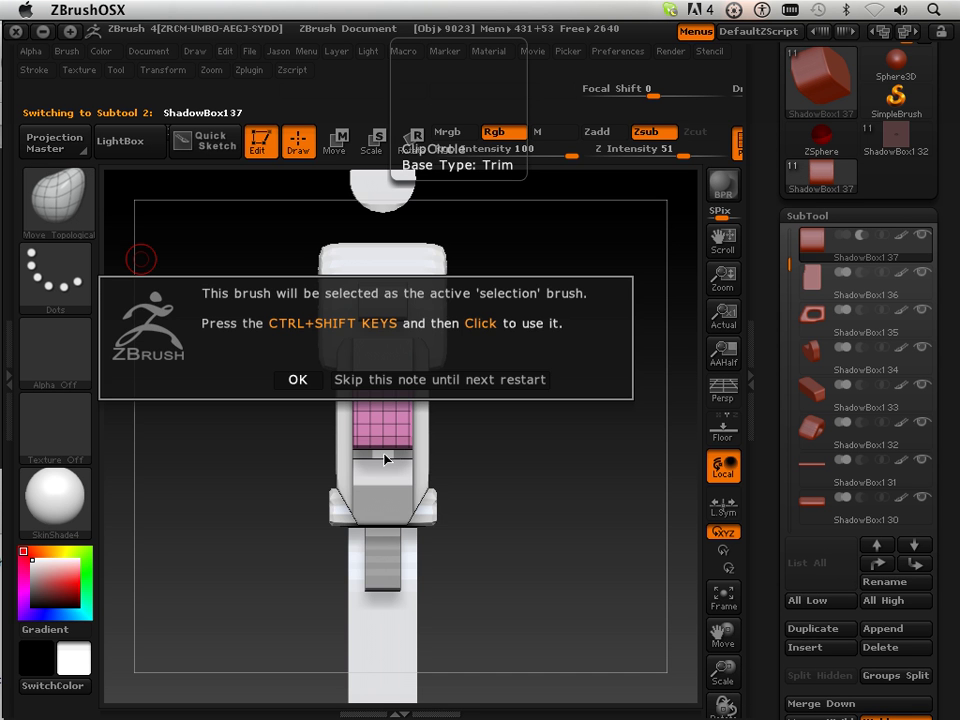
{"action": "left_click", "coordinate": [299, 380]}
Undo the first circle clip and clip ShadowBox137 again with ClipCircle to round its square end profile
{"action": "key", "text": "ctrl+shift"}
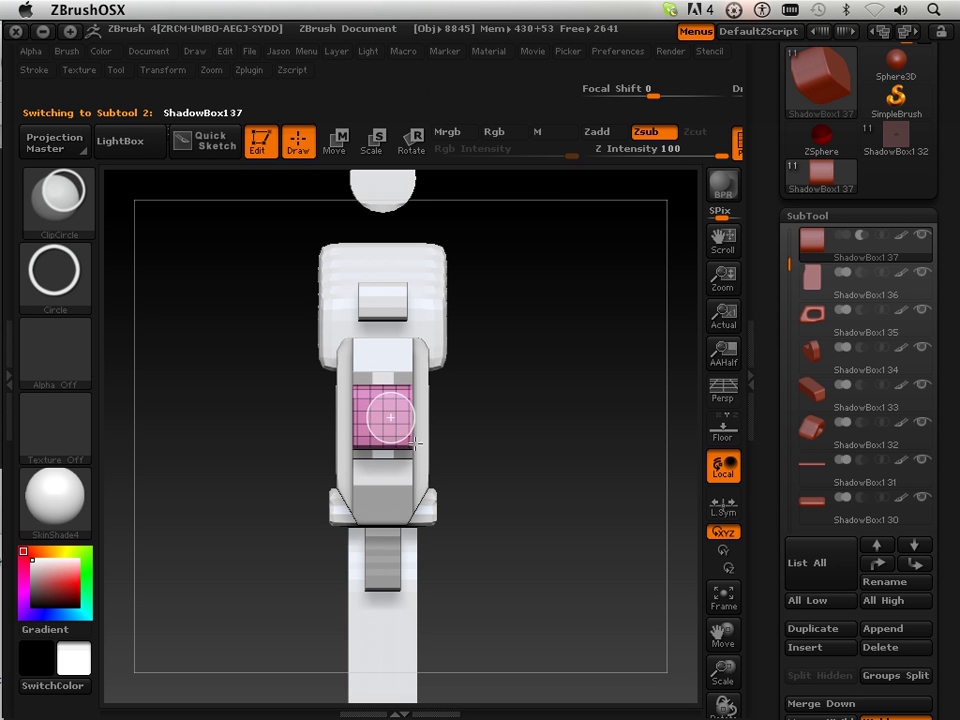
{"action": "left_click_drag", "start_coordinate": [415, 443], "coordinate": [417, 443], "text": "ctrl+shift"}
{"action": "key", "text": "ctrl+z"}
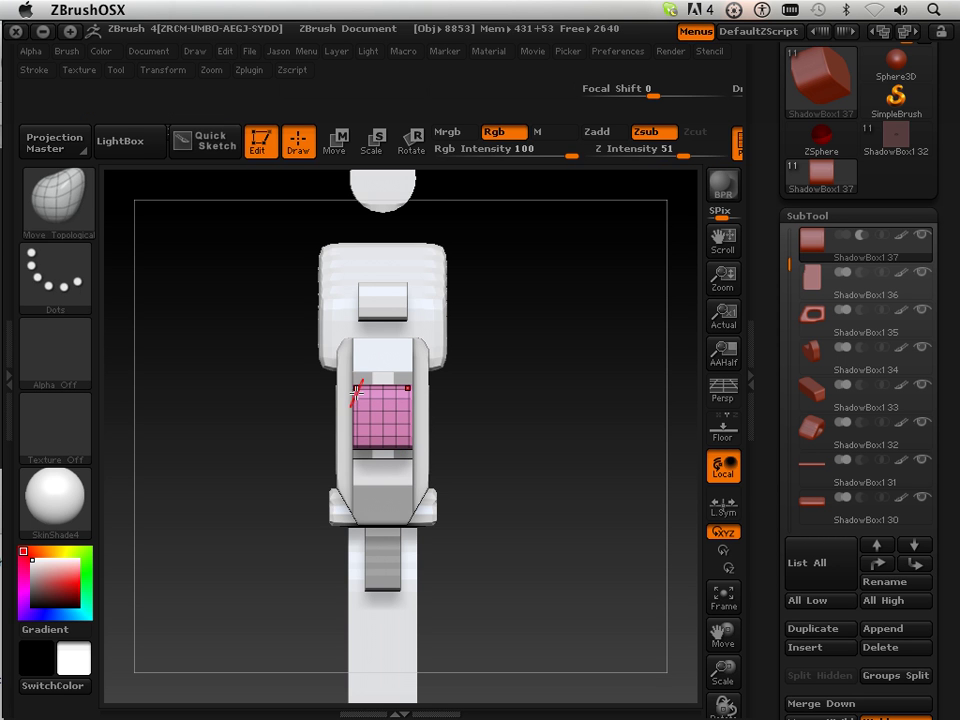
{"action": "key", "text": "ctrl+shift"}
{"action": "left_click_drag", "start_coordinate": [372, 409], "coordinate": [408, 444], "text": "ctrl+shift"}
Lay a Transpose line along the rounded part in side view and move its inner end into the front block
{"action": "left_click_drag", "start_coordinate": [533, 440], "coordinate": [439, 443], "text": "shift"}
{"action": "left_click", "coordinate": [334, 142]}
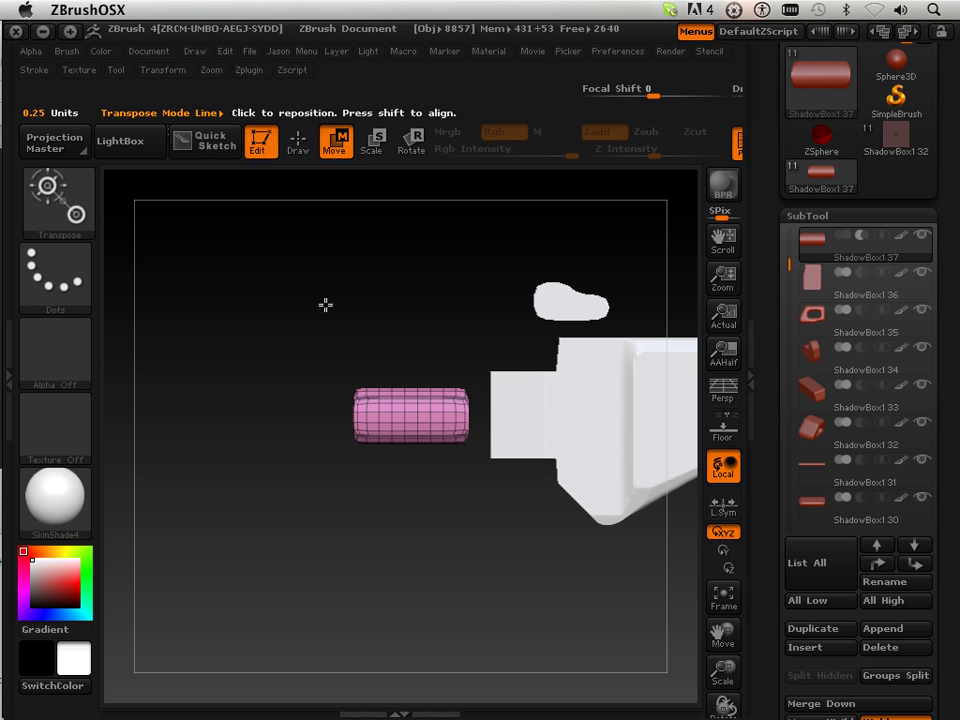
{"action": "left_click_drag", "start_coordinate": [361, 405], "coordinate": [462, 403]}
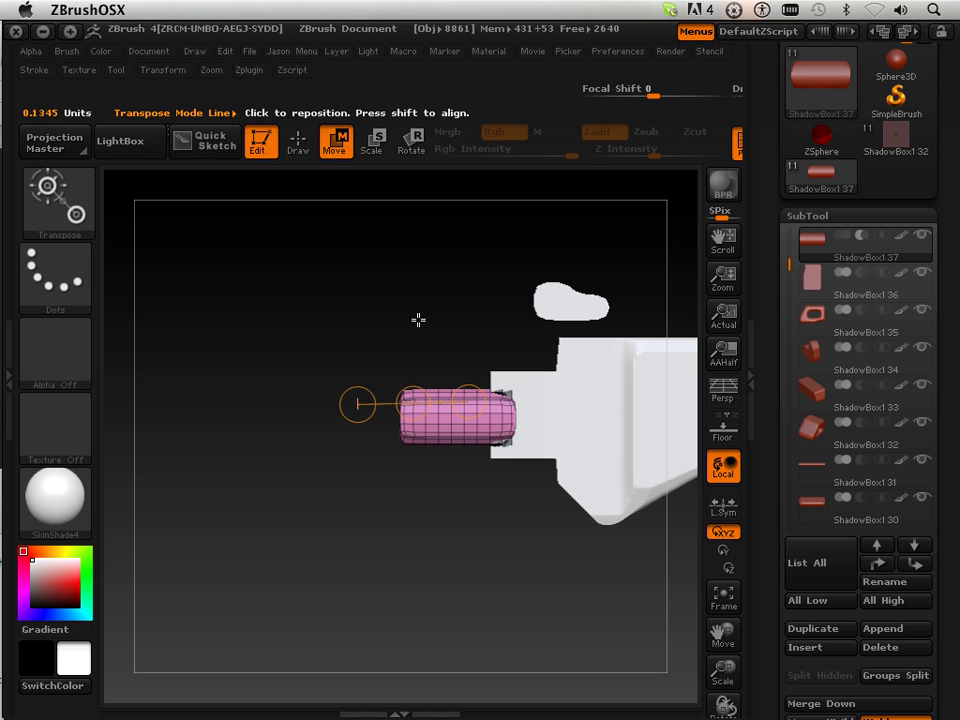
{"action": "mouse_move", "coordinate": [405, 316]}
{"action": "left_mouse_down"}
{"action": "mouse_move", "coordinate": [388, 313]}
{"action": "mouse_move", "coordinate": [474, 307]}
{"action": "mouse_move", "coordinate": [390, 309]}
{"action": "left_mouse_up"}
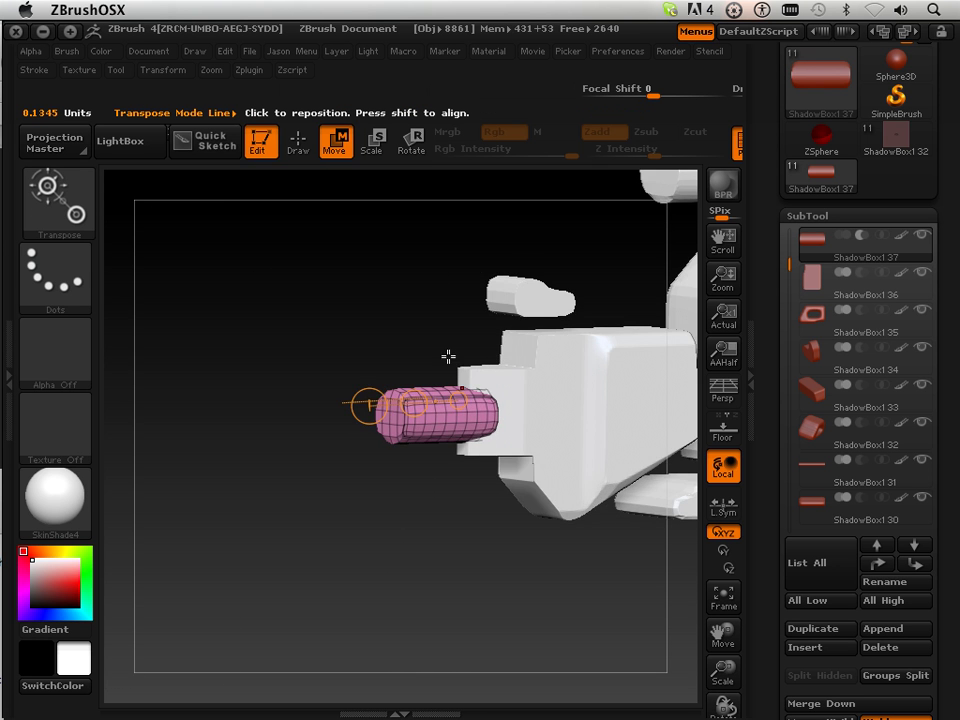
{"action": "left_click_drag", "start_coordinate": [448, 356], "coordinate": [354, 287]}
{"action": "left_click_drag", "start_coordinate": [328, 448], "coordinate": [371, 506]}
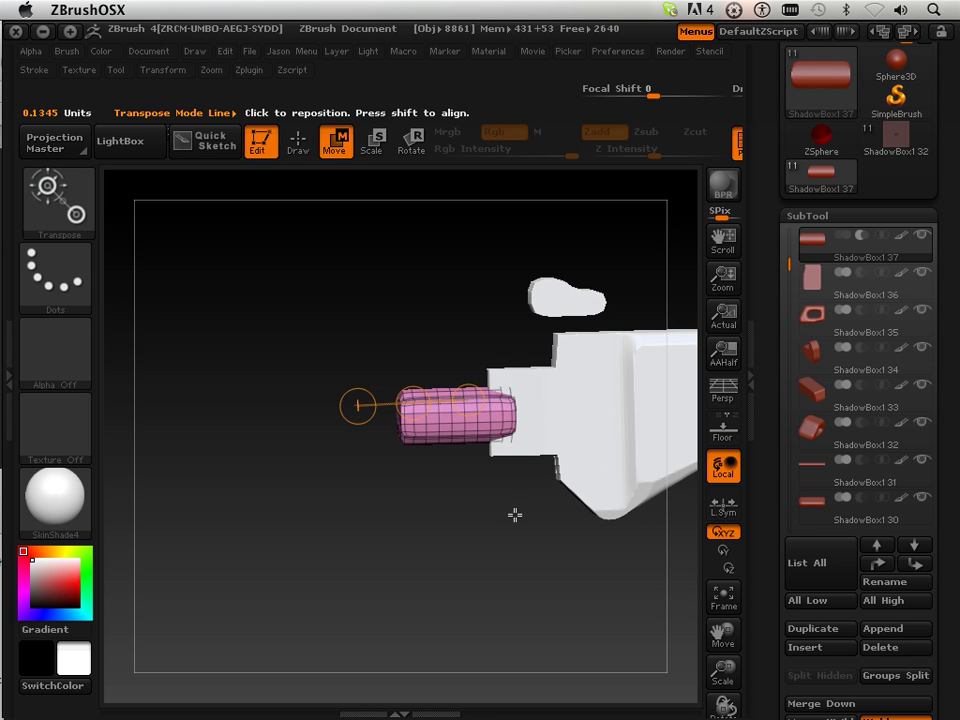
Move the rounded part further into the front block along its length
{"action": "left_click", "coordinate": [299, 147]}
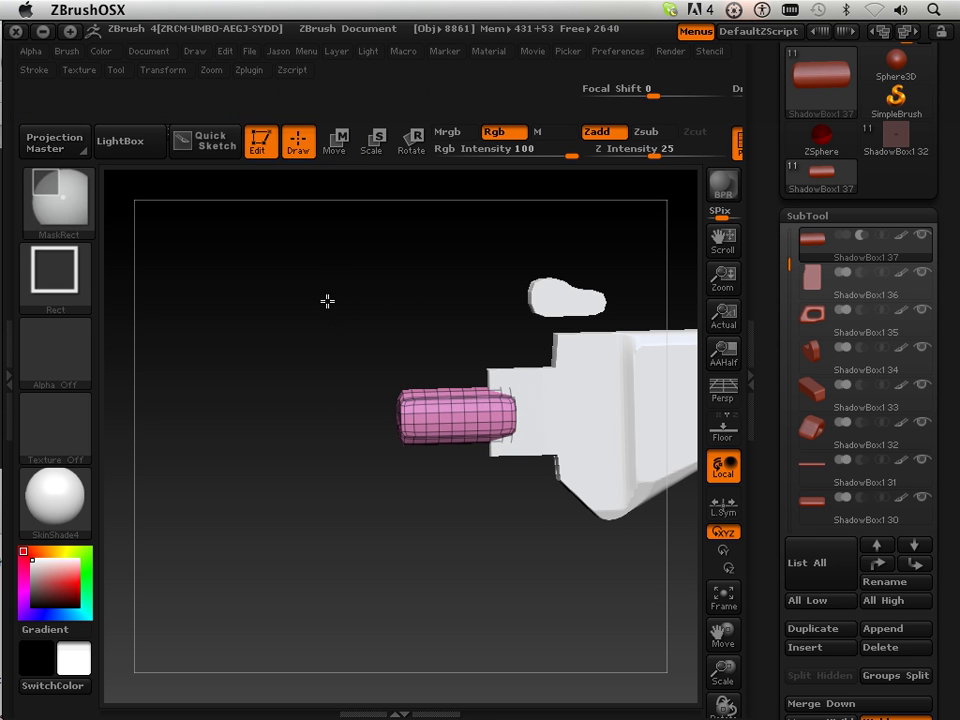
{"action": "mouse_move", "coordinate": [327, 300]}
{"action": "left_mouse_down"}
{"action": "mouse_move", "coordinate": [287, 306]}
{"action": "mouse_move", "coordinate": [336, 315]}
{"action": "left_mouse_up"}
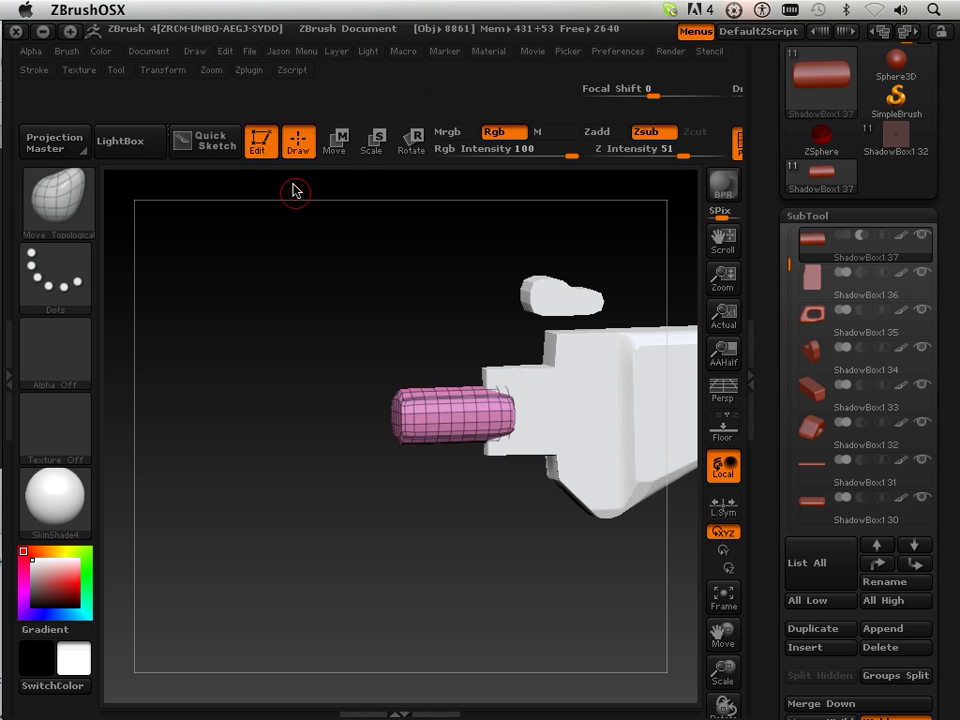
{"action": "left_click", "coordinate": [335, 148]}
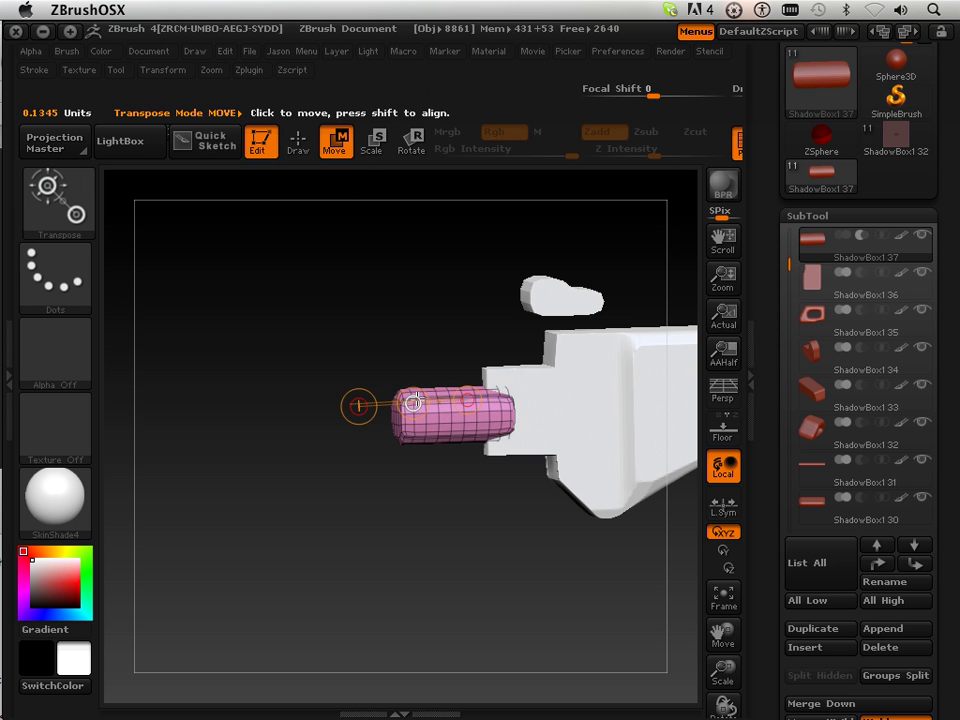
{"action": "left_click_drag", "start_coordinate": [413, 403], "coordinate": [456, 404]}
Try to lengthen the rounded part along its axis with Transpose Scale
{"action": "left_click", "coordinate": [372, 142]}
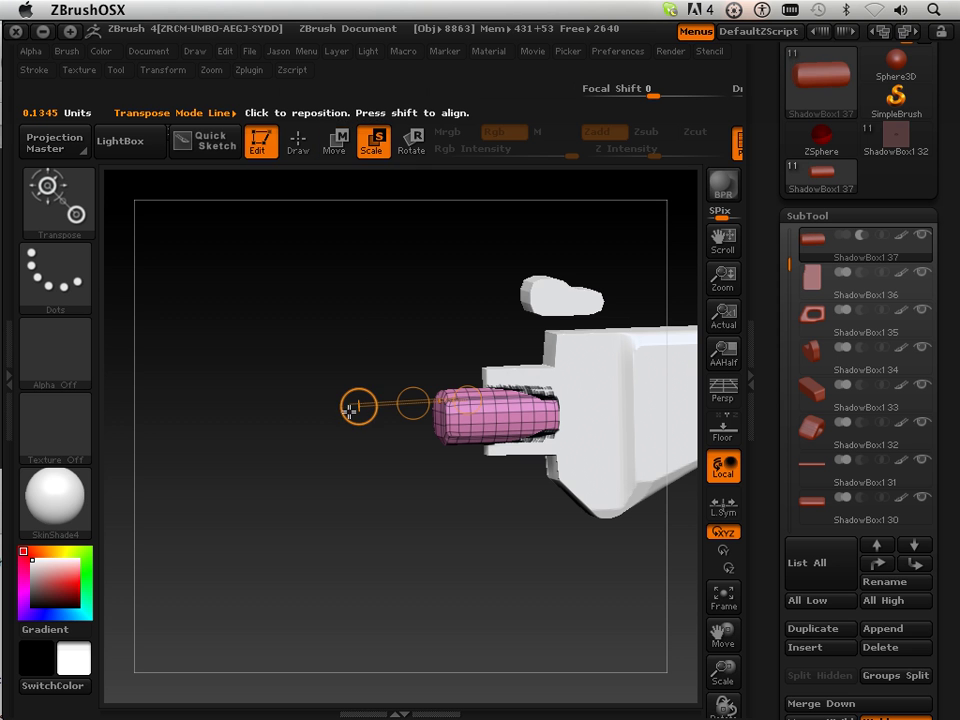
{"action": "left_click_drag", "start_coordinate": [343, 410], "coordinate": [329, 410]}
{"action": "key", "text": "super+z"}
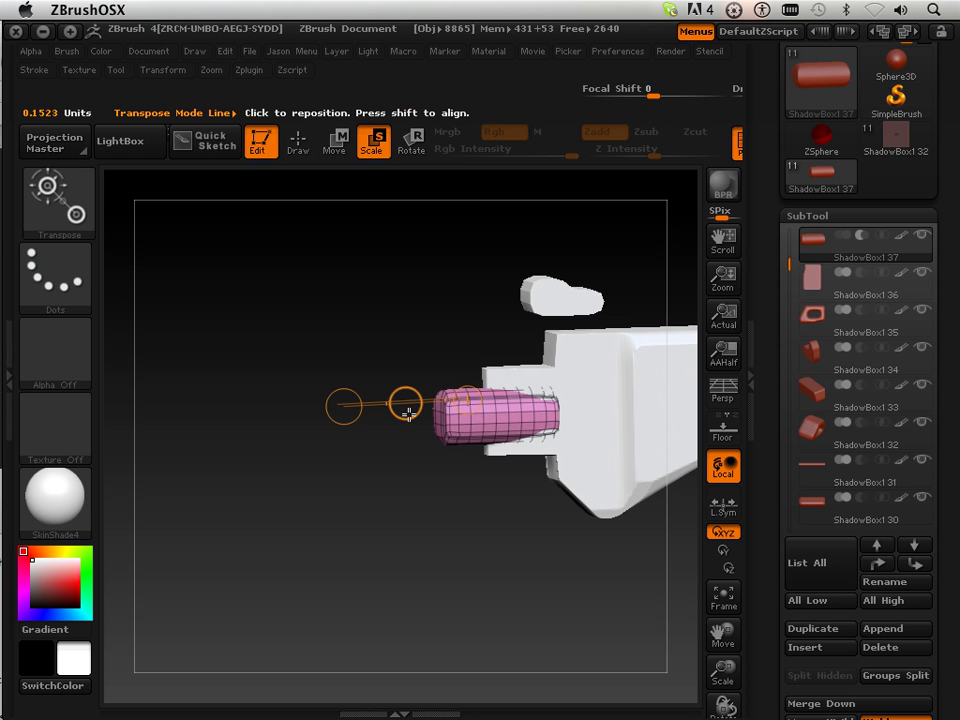
{"action": "left_click_drag", "start_coordinate": [405, 404], "coordinate": [475, 402]}
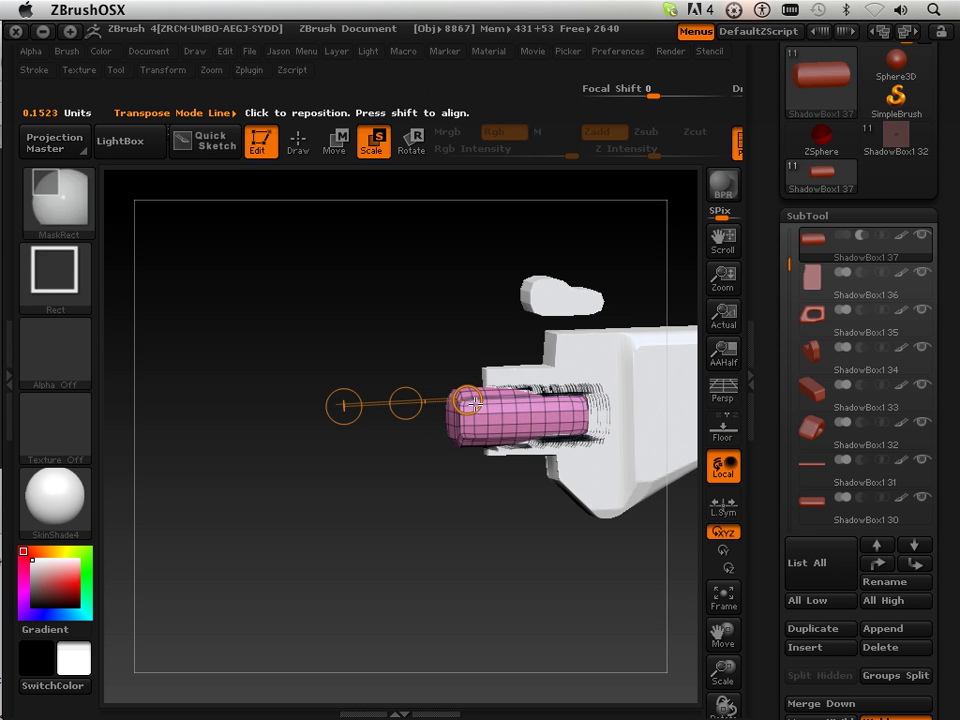
{"action": "key", "text": "super+z"}
{"action": "left_click_drag", "start_coordinate": [448, 500], "coordinate": [418, 508]}
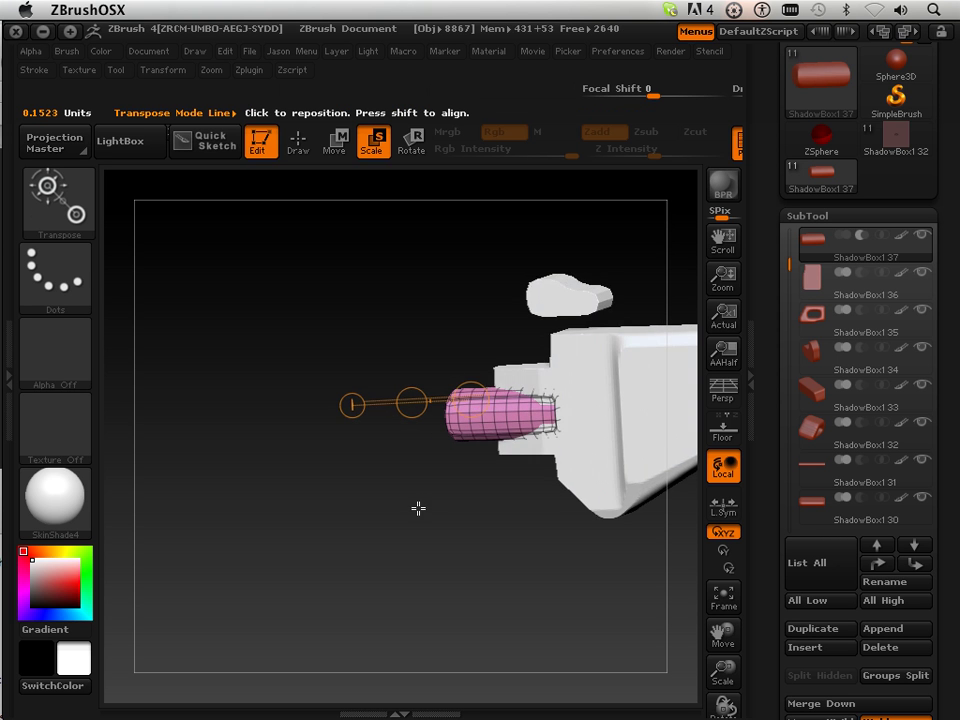
{"action": "left_click", "coordinate": [297, 143]}
Lengthen the rounded part with the Size deformation limited to the Z axis
{"action": "left_click_drag", "start_coordinate": [772, 560], "coordinate": [757, 348]}
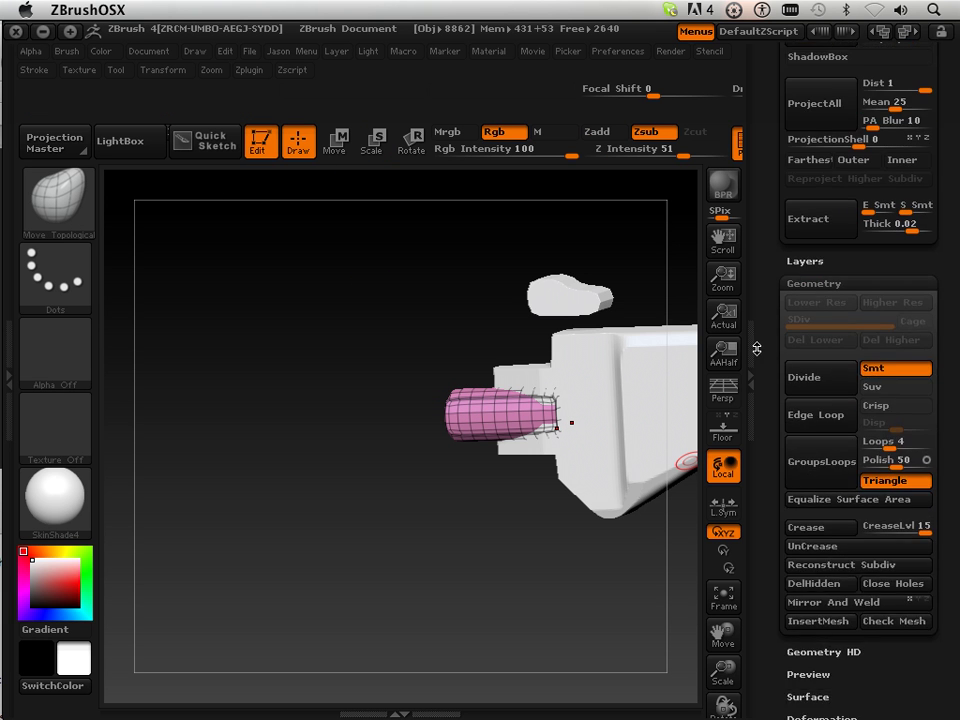
{"action": "scroll", "coordinate": [757, 348], "scroll_direction": "down", "scroll_amount": 5}
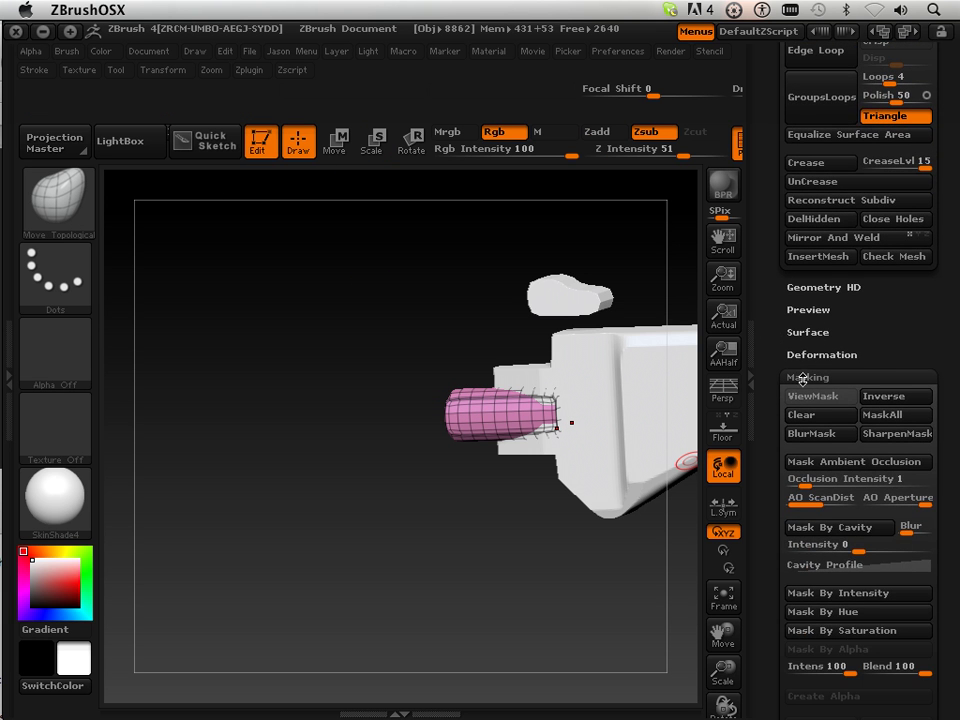
{"action": "left_click", "coordinate": [808, 355]}
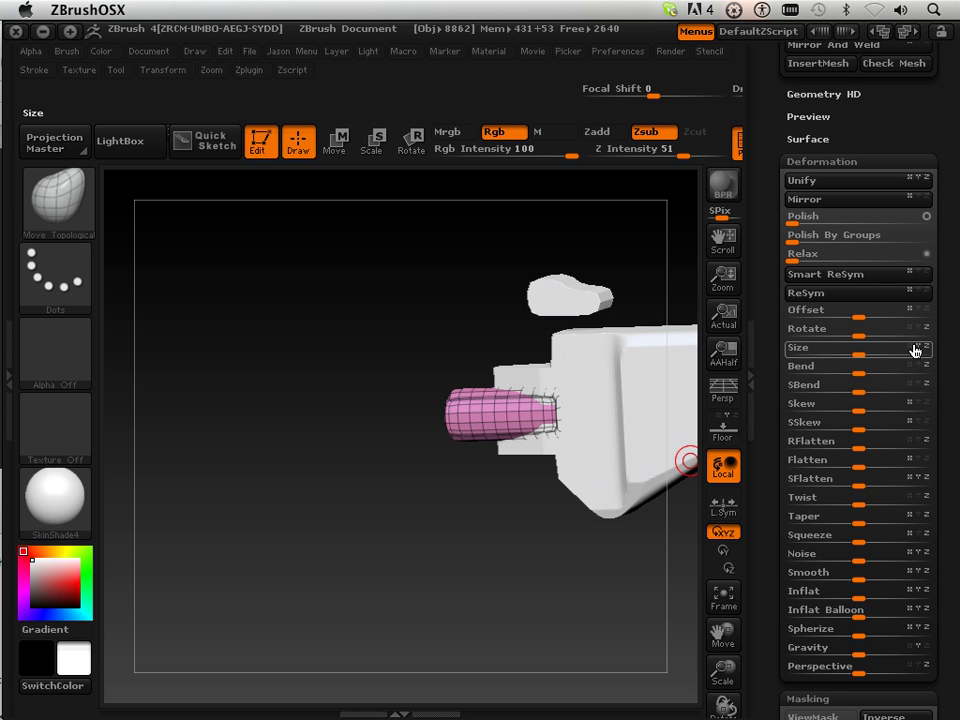
{"action": "left_click_drag", "start_coordinate": [874, 349], "coordinate": [871, 351]}
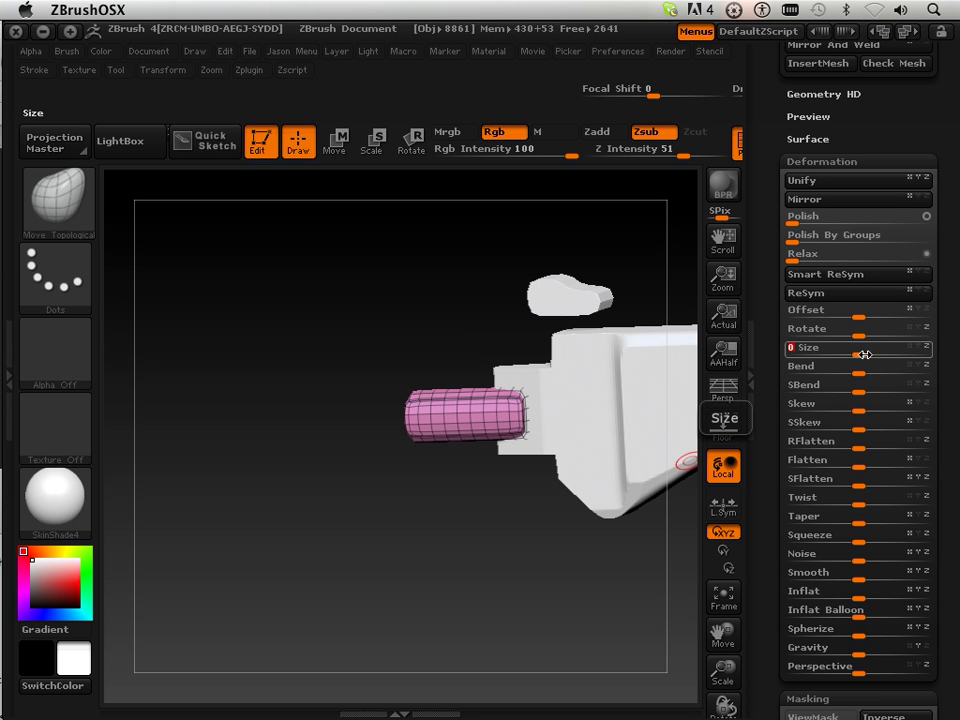
{"action": "left_click_drag", "start_coordinate": [868, 351], "coordinate": [886, 356]}
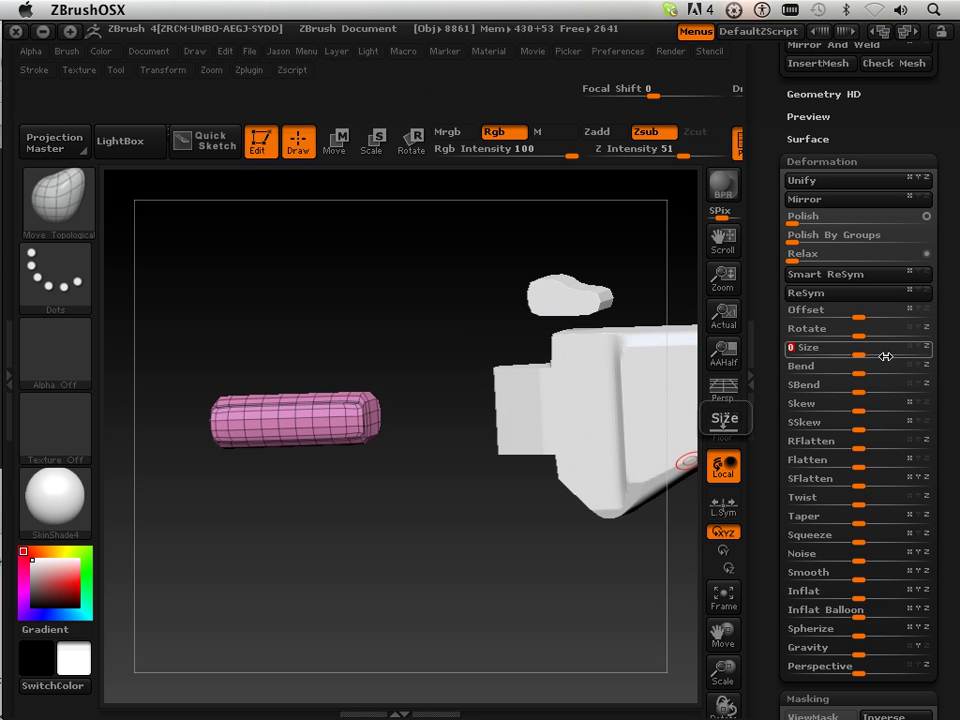
{"action": "left_click_drag", "start_coordinate": [384, 529], "coordinate": [401, 523], "text": "shift"}
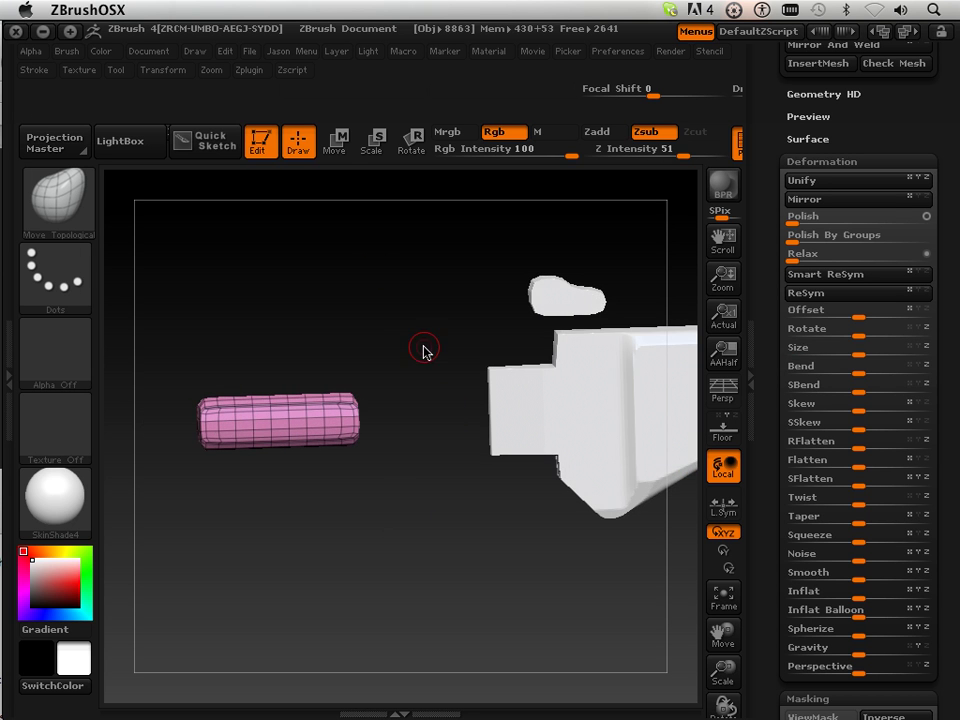
Move the lengthened part back against the weapon so its inner end sits inside the front block
{"action": "left_click", "coordinate": [336, 155]}
{"action": "left_click_drag", "start_coordinate": [405, 402], "coordinate": [601, 394]}
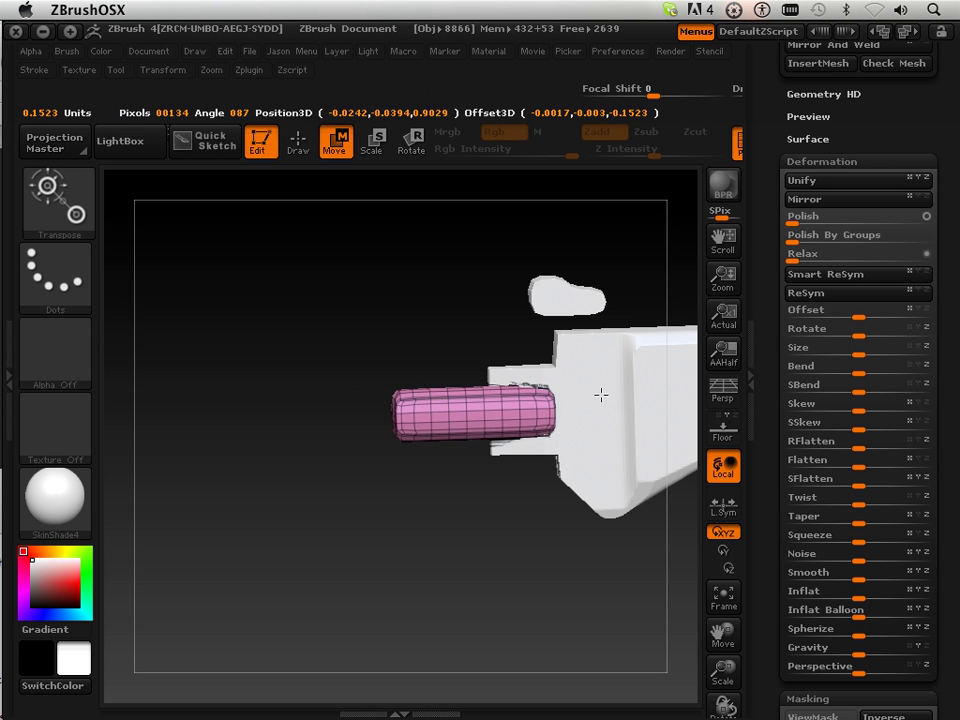
{"action": "left_click_drag", "start_coordinate": [338, 370], "coordinate": [385, 559]}
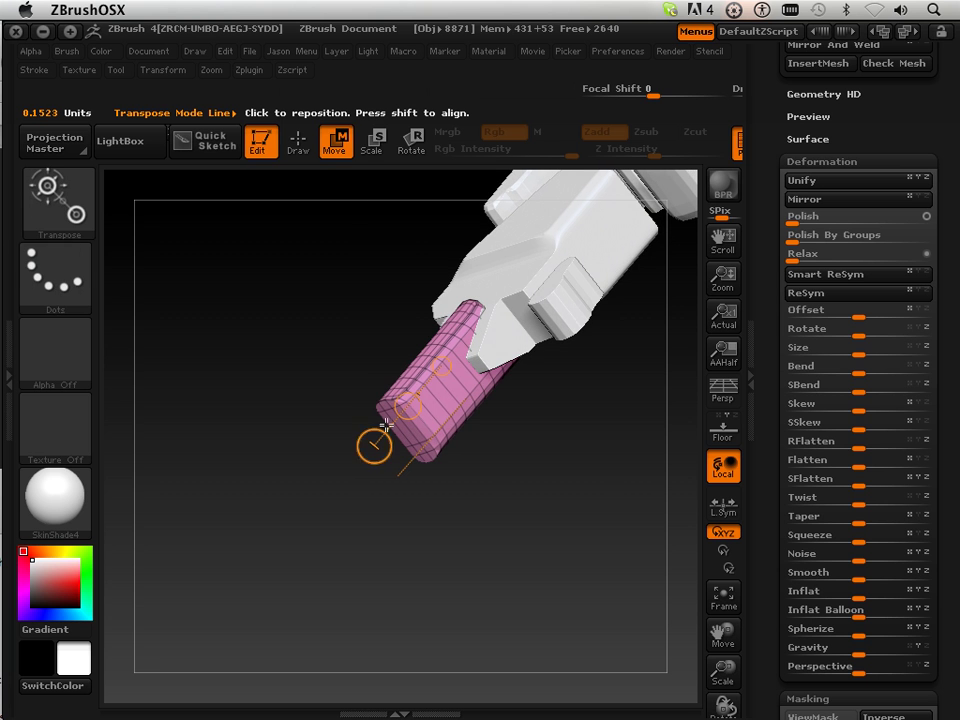
Narrow the rounded part with a negative Size deformation limited to the X axis
{"action": "left_click", "coordinate": [371, 144]}
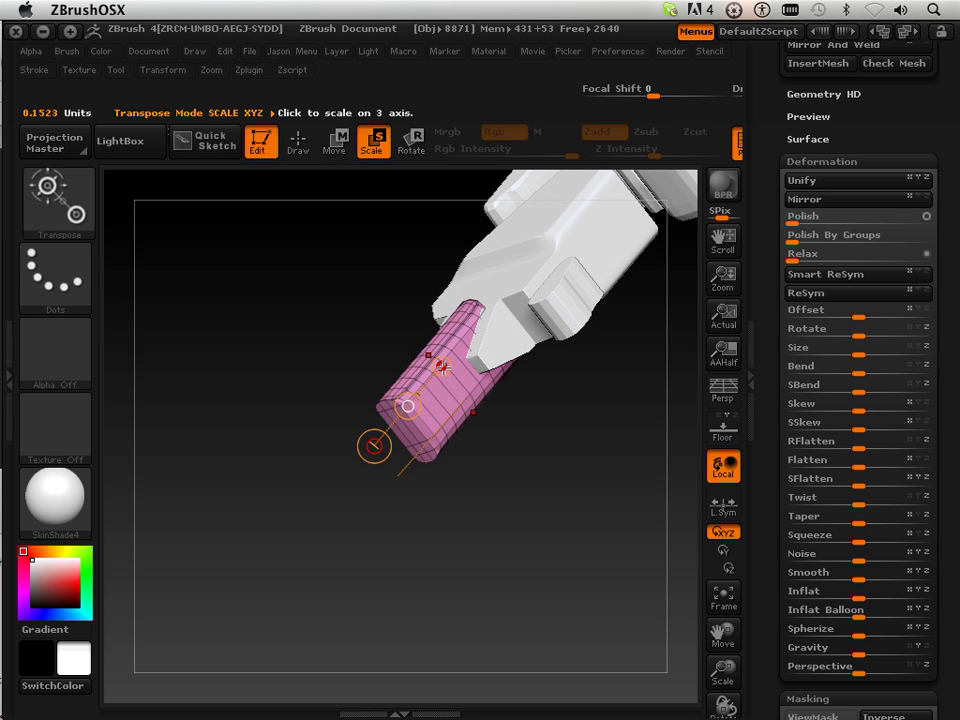
{"action": "left_click_drag", "start_coordinate": [443, 367], "coordinate": [446, 369]}
{"action": "mouse_move", "coordinate": [508, 462]}
{"action": "left_mouse_down"}
{"action": "mouse_move", "coordinate": [481, 446]}
{"action": "mouse_move", "coordinate": [500, 430]}
{"action": "mouse_move", "coordinate": [489, 435]}
{"action": "left_mouse_up"}
{"action": "left_click", "coordinate": [291, 145]}
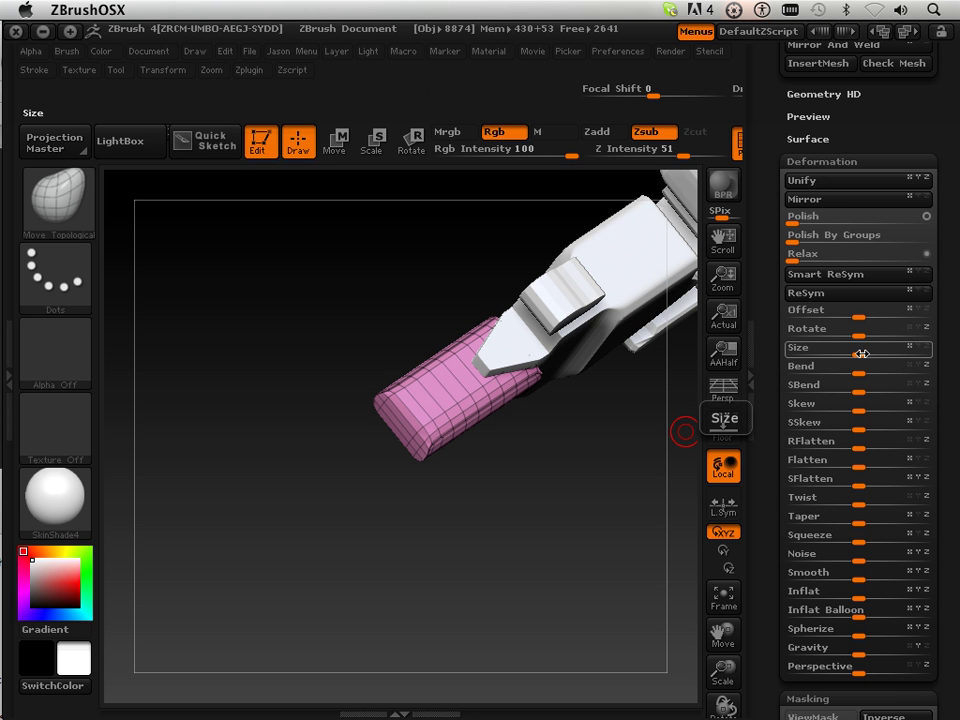
{"action": "left_click_drag", "start_coordinate": [861, 354], "coordinate": [801, 358]}
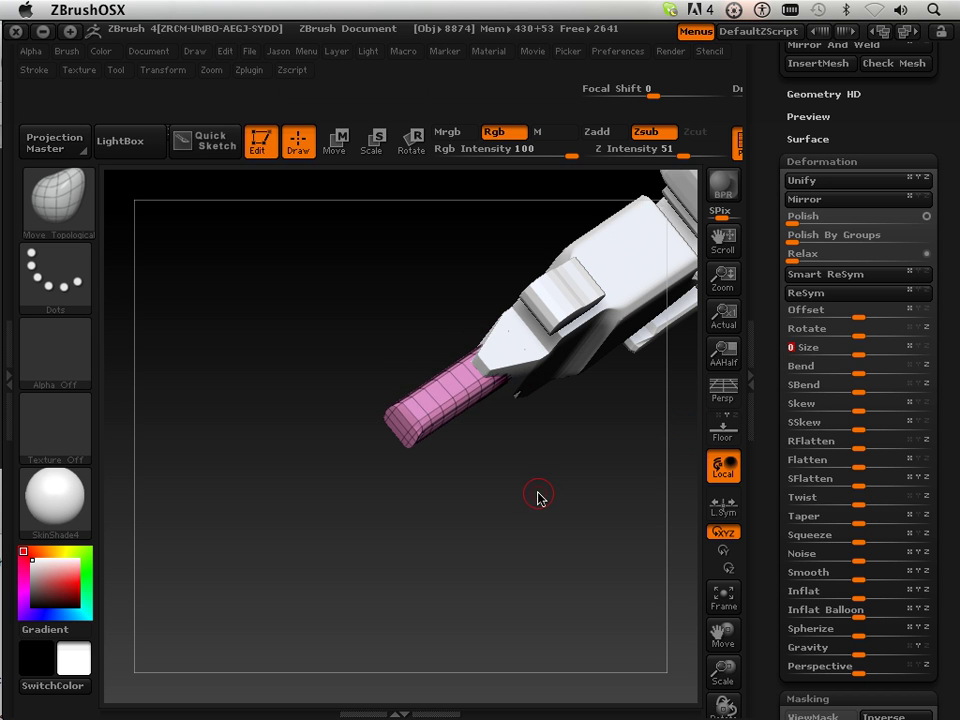
{"action": "left_click_drag", "start_coordinate": [539, 498], "coordinate": [532, 351]}
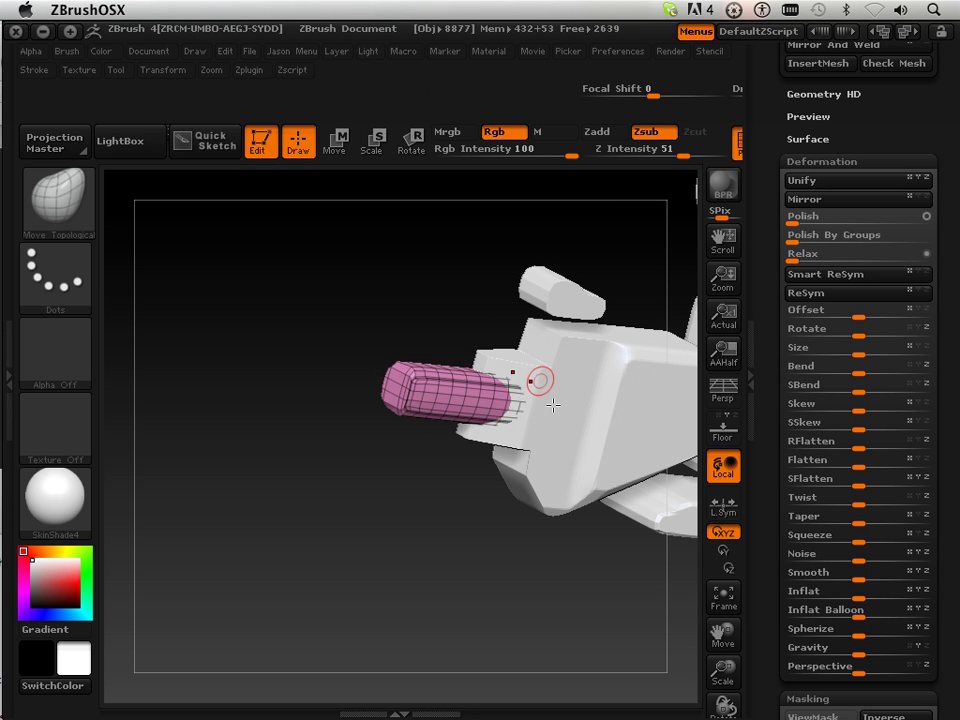
Examine the narrowed part's fit in the front block up close and from the side with the other weapon parts
{"action": "left_click_drag", "start_coordinate": [723, 669], "coordinate": [706, 606]}
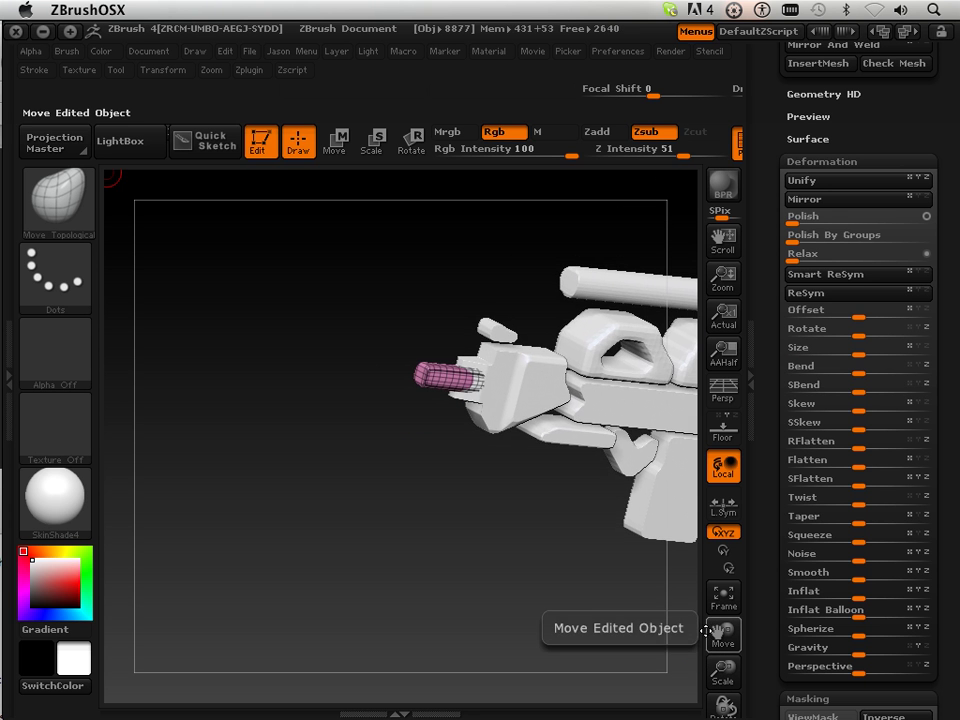
{"action": "key", "text": "f"}
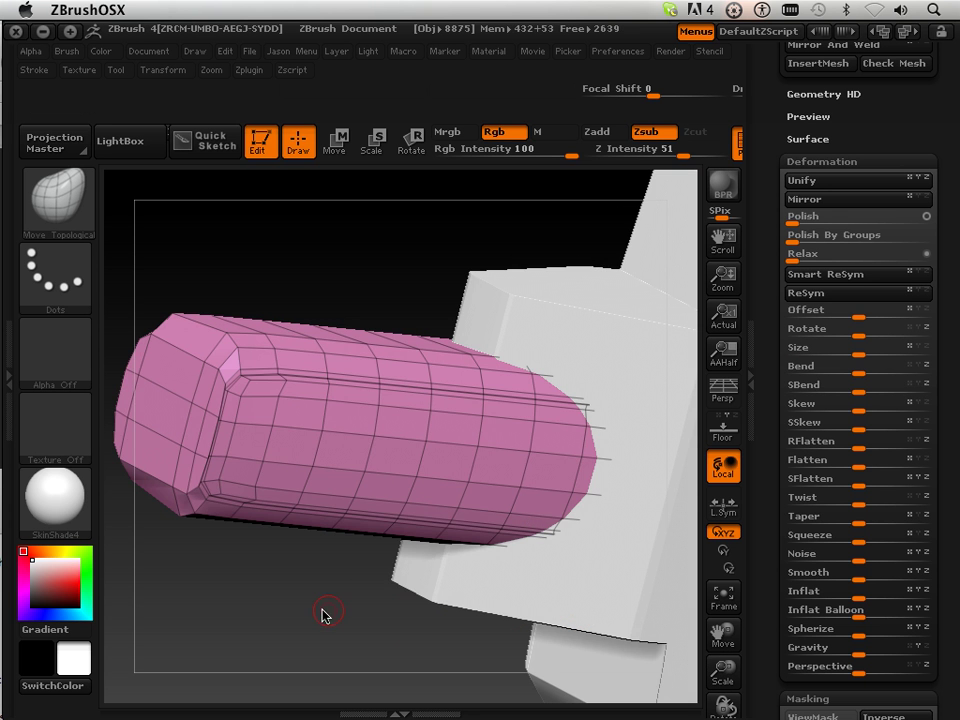
{"action": "left_click_drag", "start_coordinate": [322, 615], "coordinate": [266, 566]}
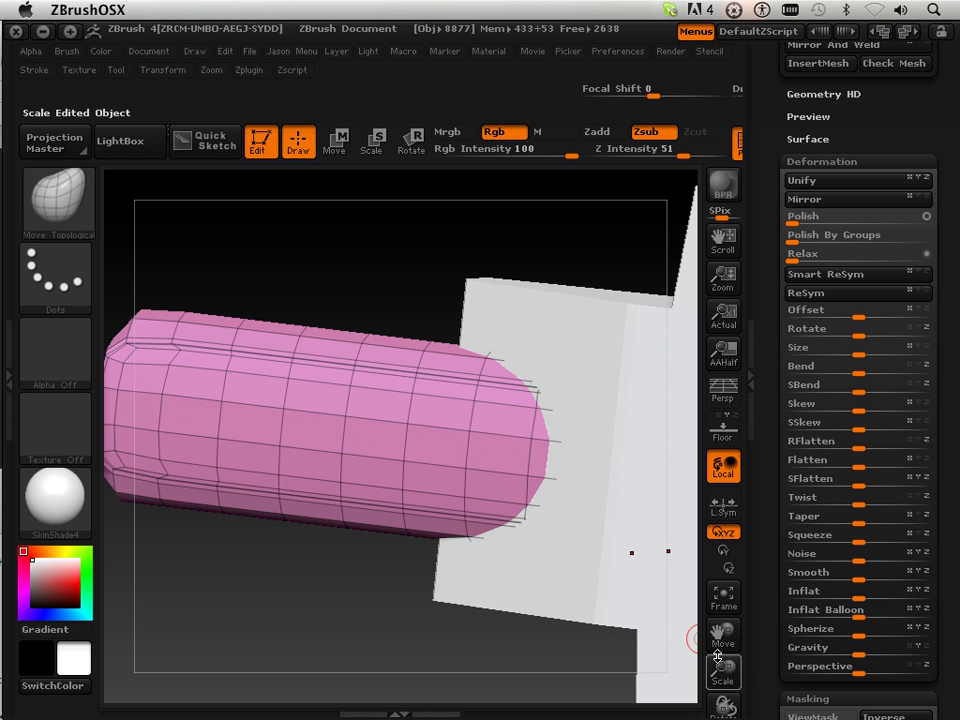
{"action": "left_click_drag", "start_coordinate": [720, 665], "coordinate": [600, 445]}
{"action": "left_click_drag", "start_coordinate": [356, 379], "coordinate": [366, 382]}
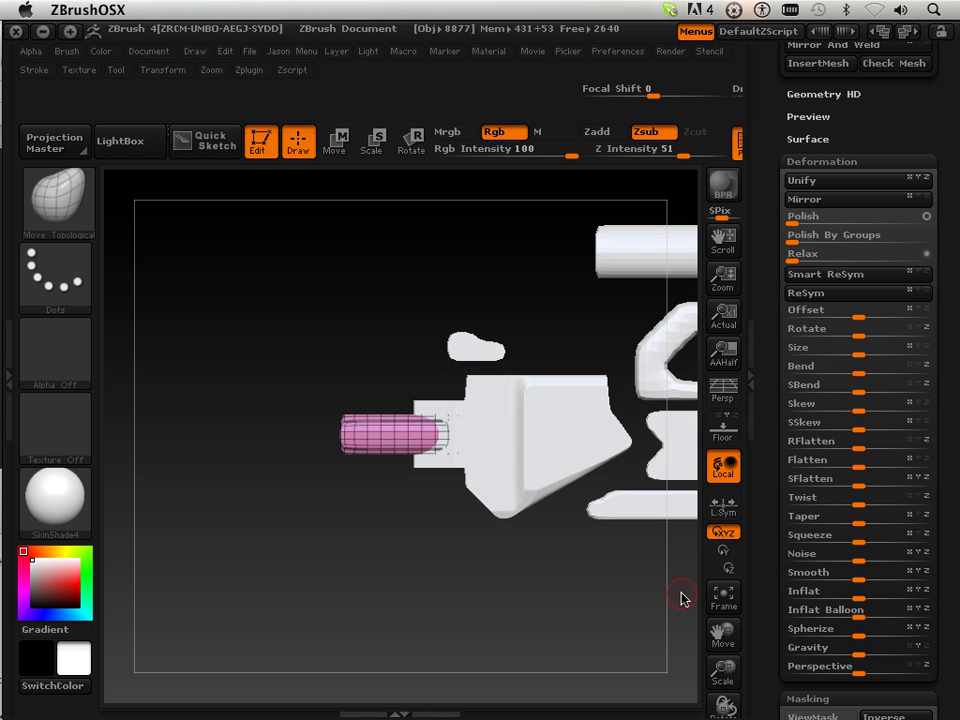
{"action": "left_click_drag", "start_coordinate": [723, 633], "coordinate": [591, 621]}
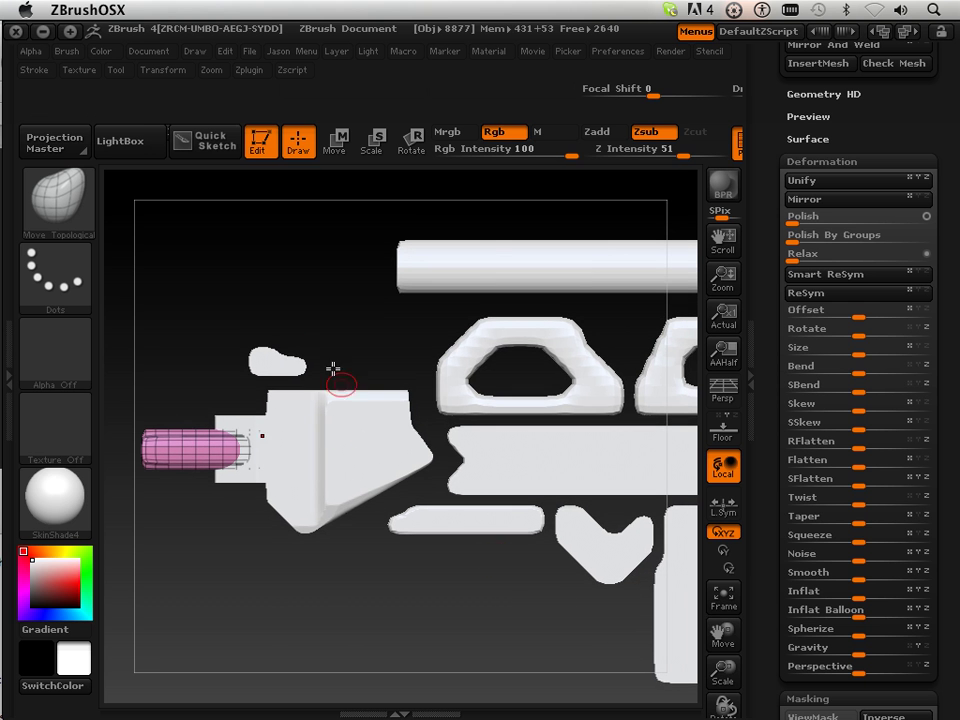
{"action": "left_click", "coordinate": [336, 146]}
{"action": "left_click_drag", "start_coordinate": [297, 323], "coordinate": [375, 276]}
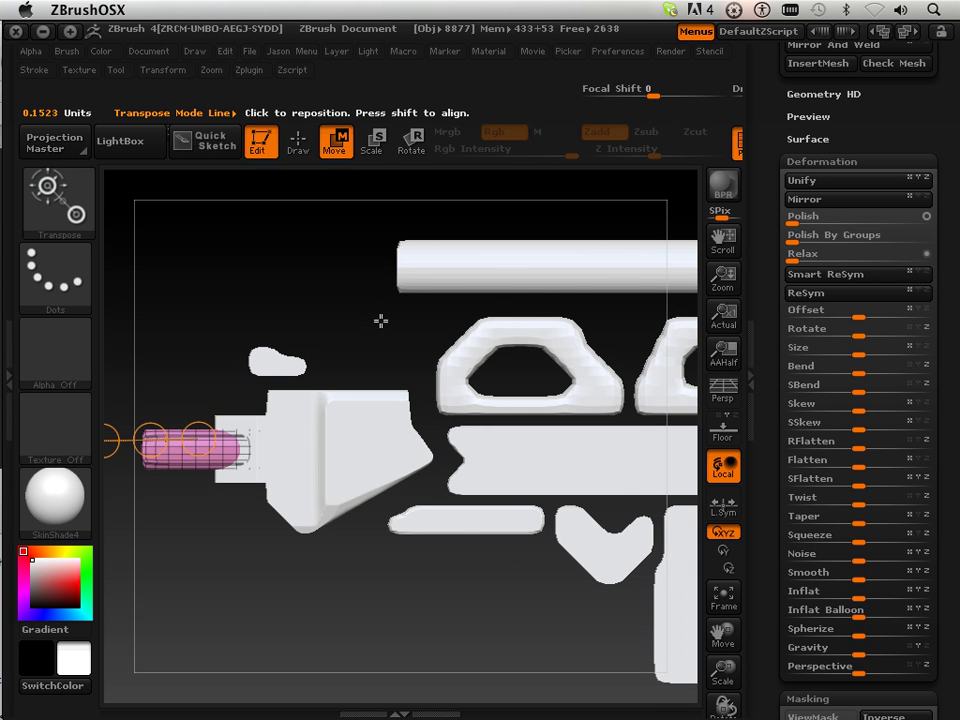